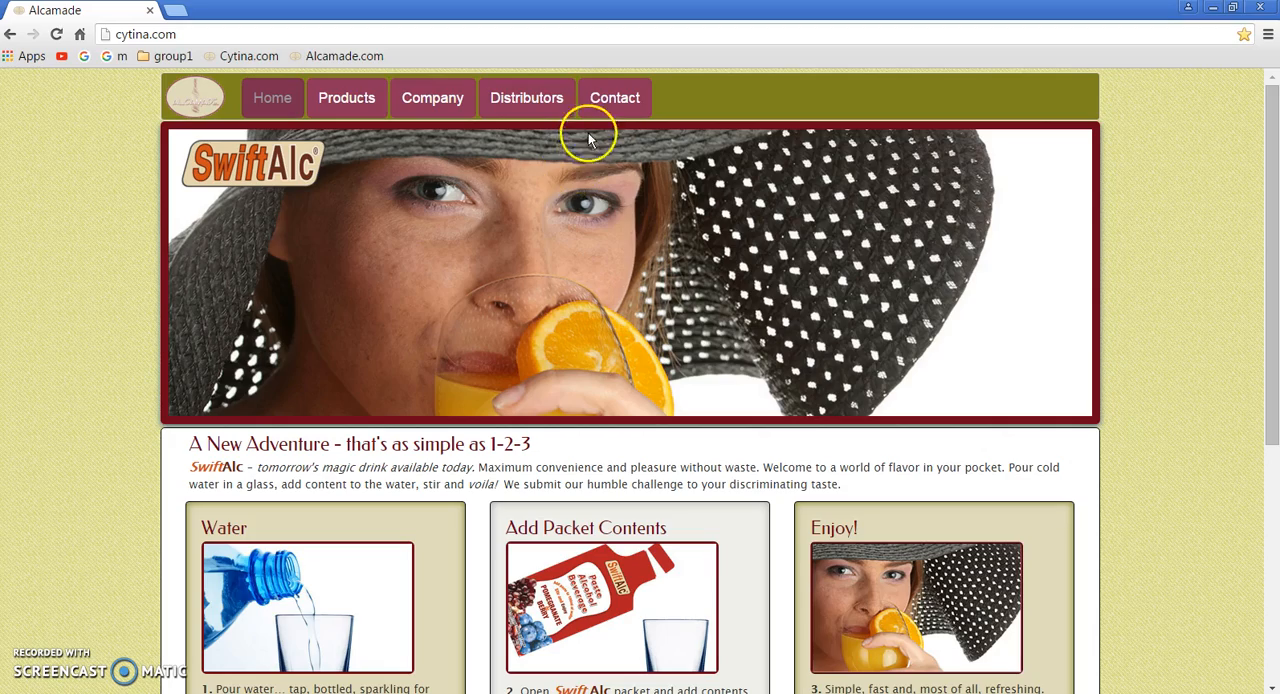
Step: Sign in through the Distributors form with the admin username and enter the account password
click(527, 97)
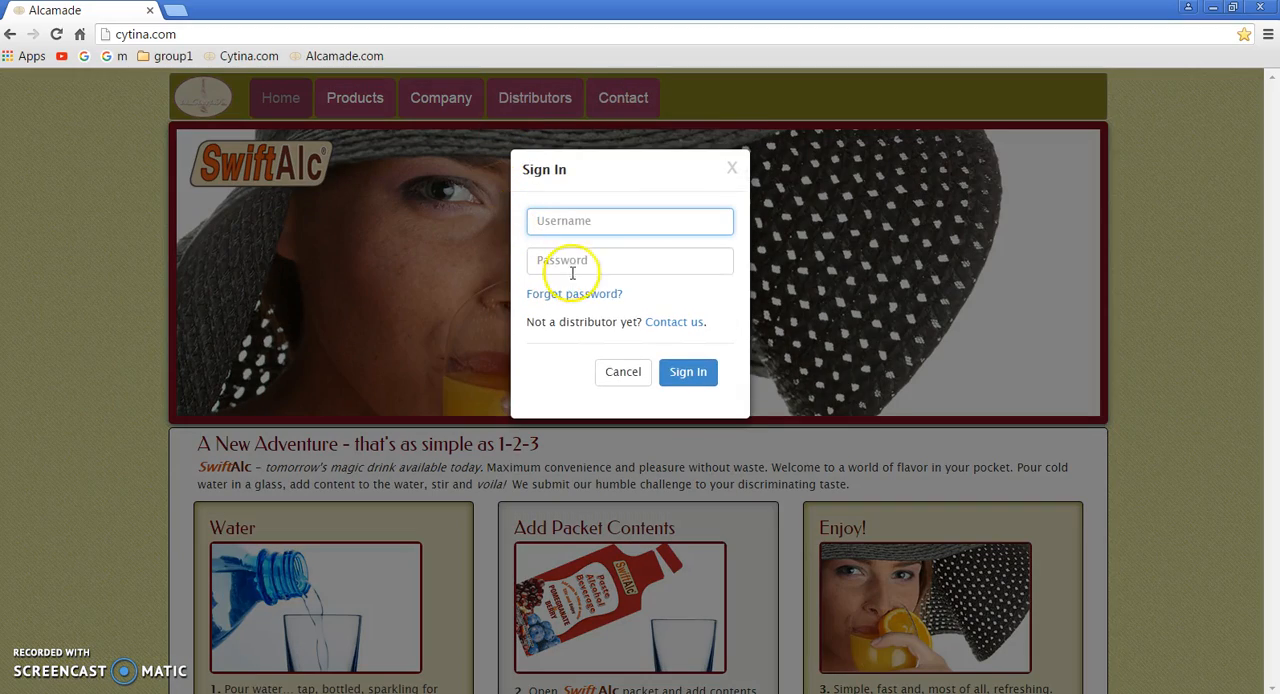
click(600, 221)
click(585, 247)
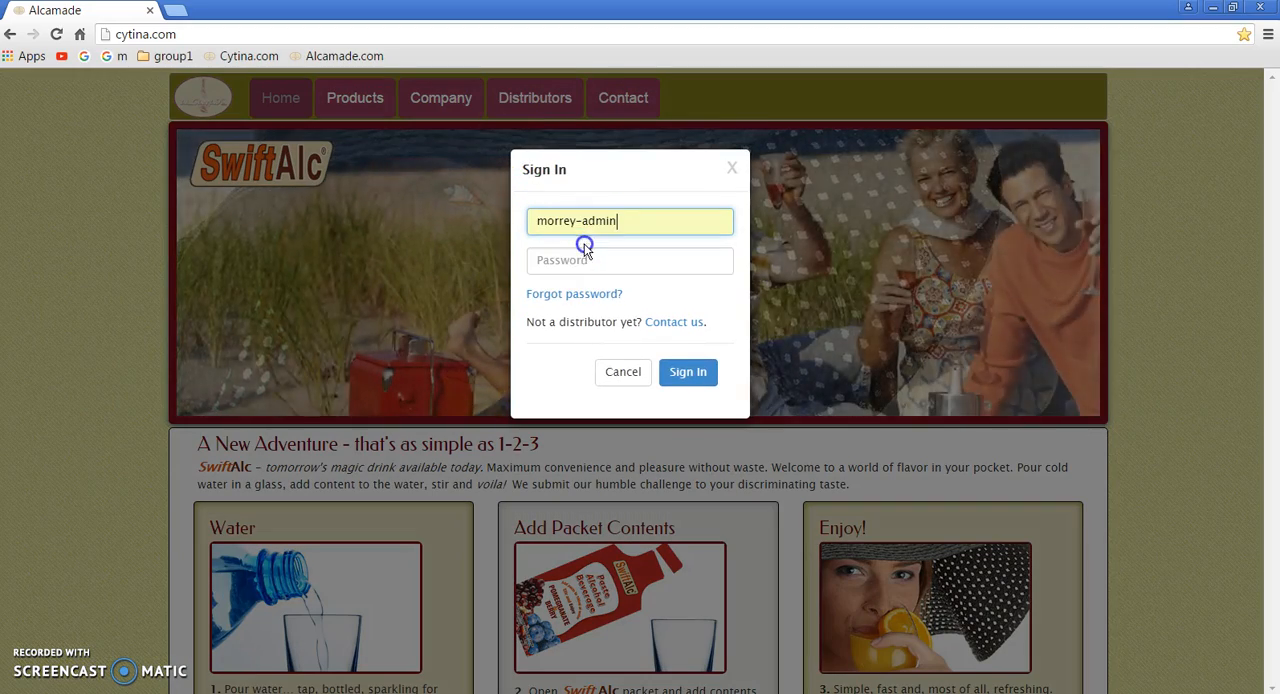
click(598, 260)
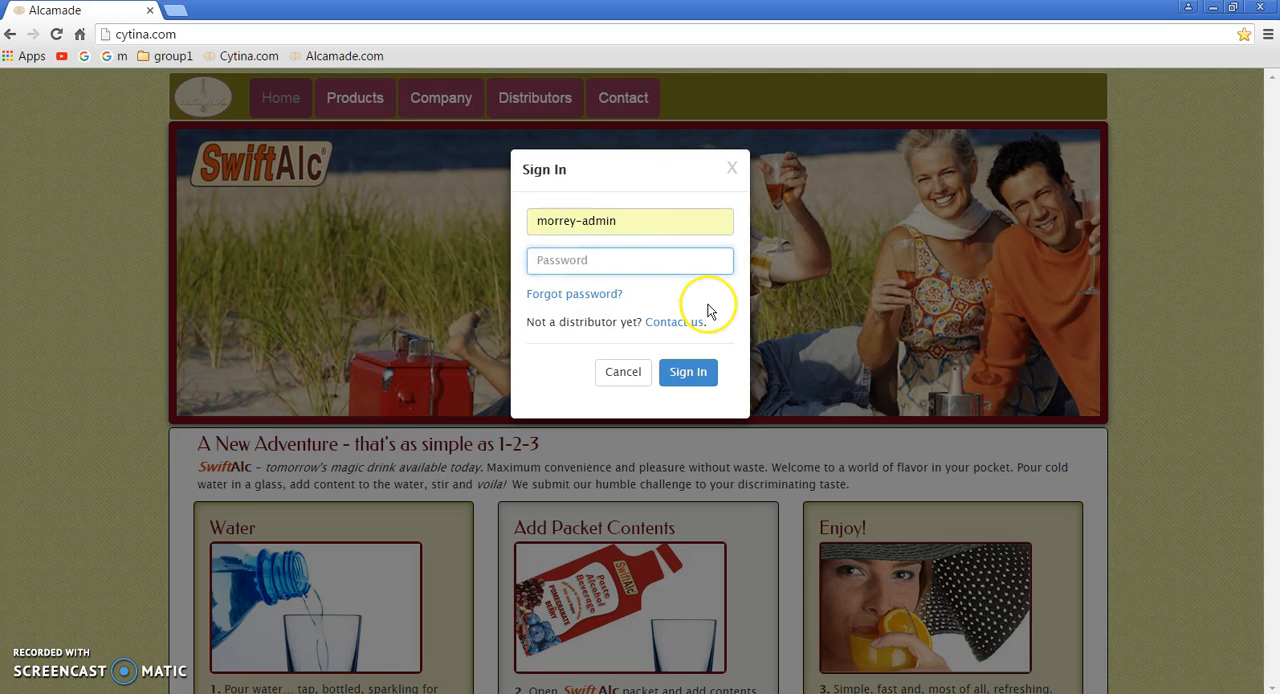
text(•••••••••)
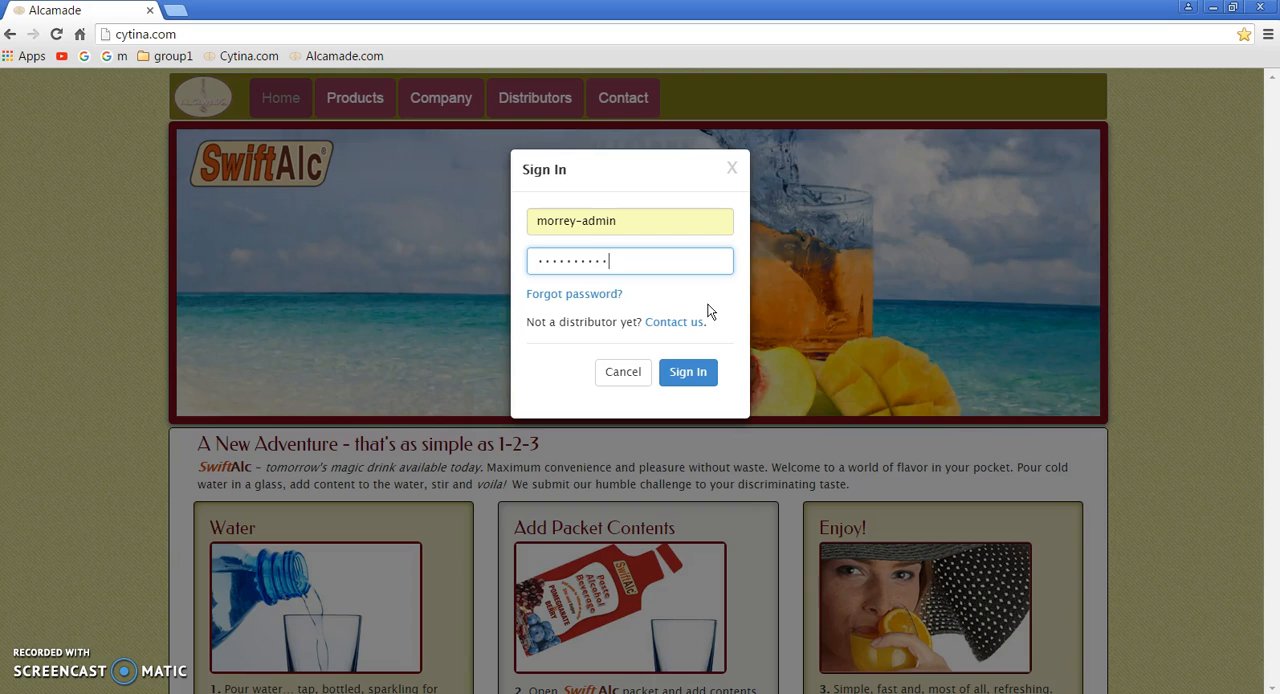
key(Return)
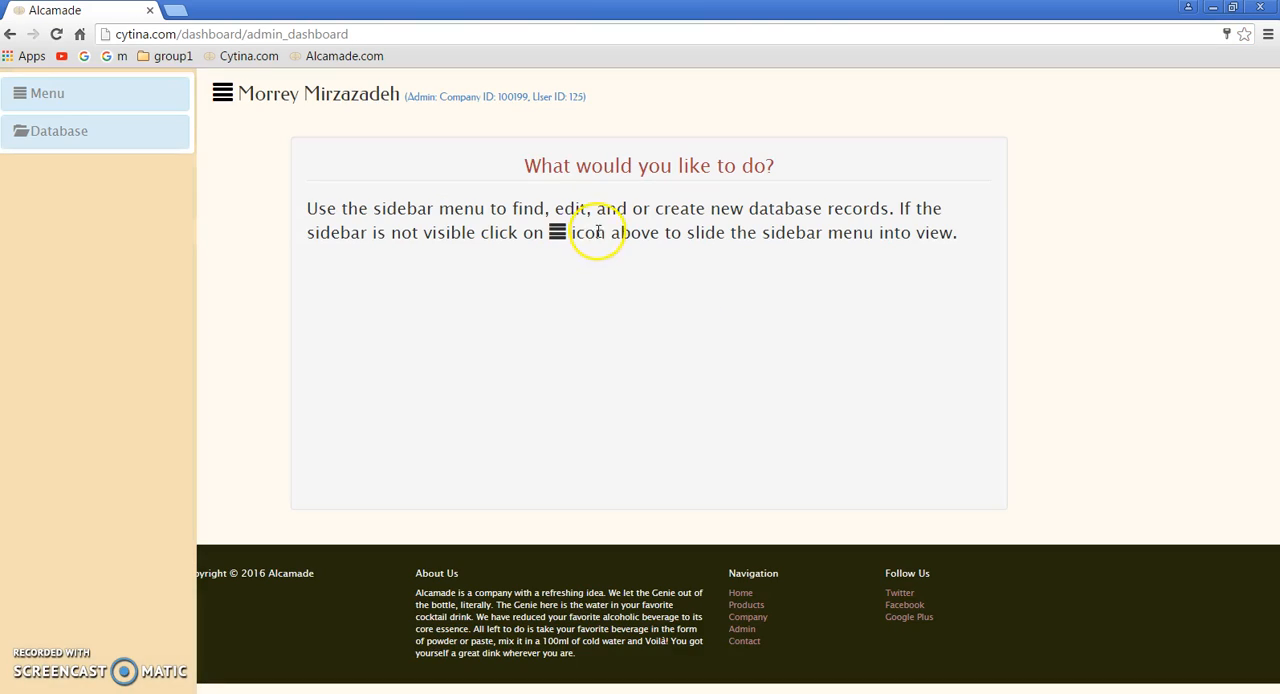
Step: Go from the dashboard menu to the public home page and back to the Admin dashboard, twice
click(100, 98)
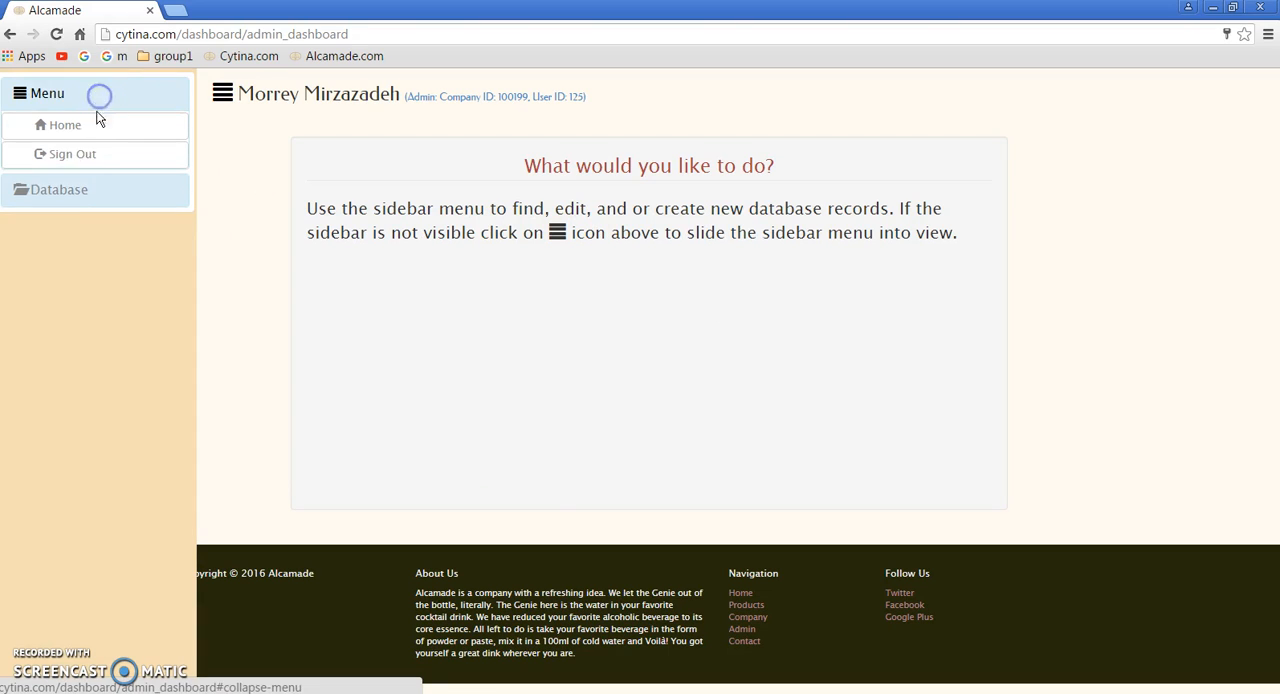
click(94, 127)
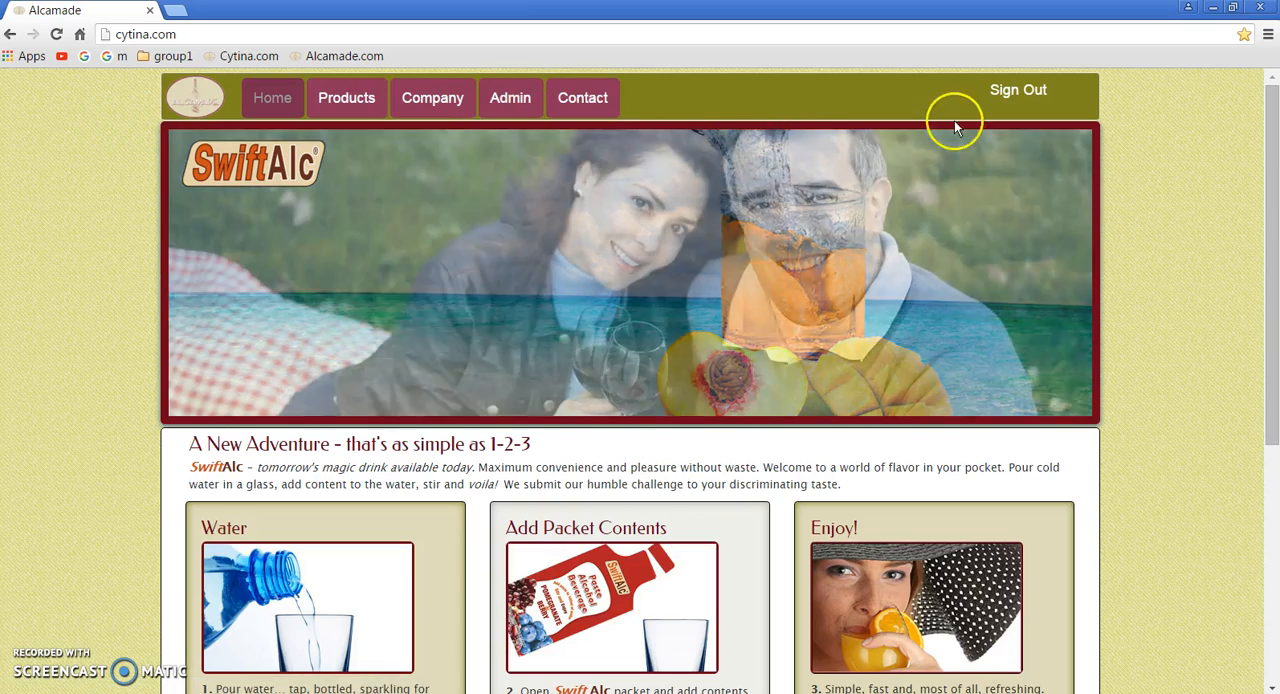
click(524, 107)
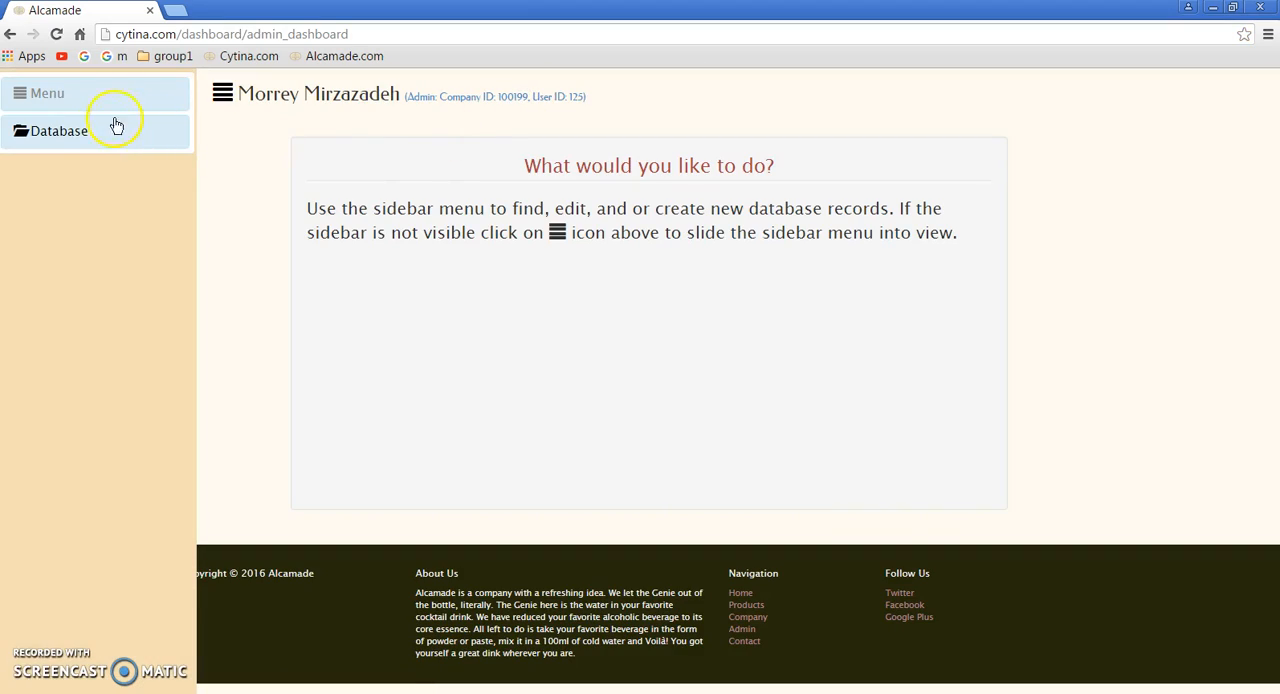
click(84, 93)
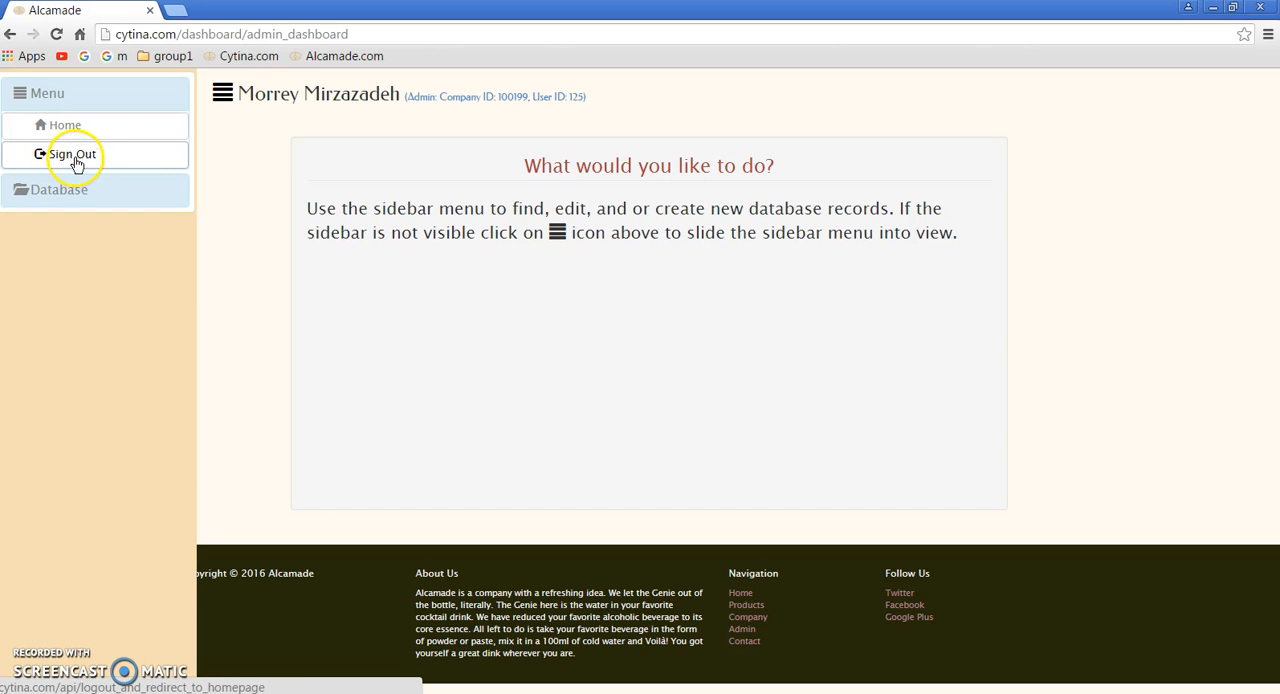
click(92, 127)
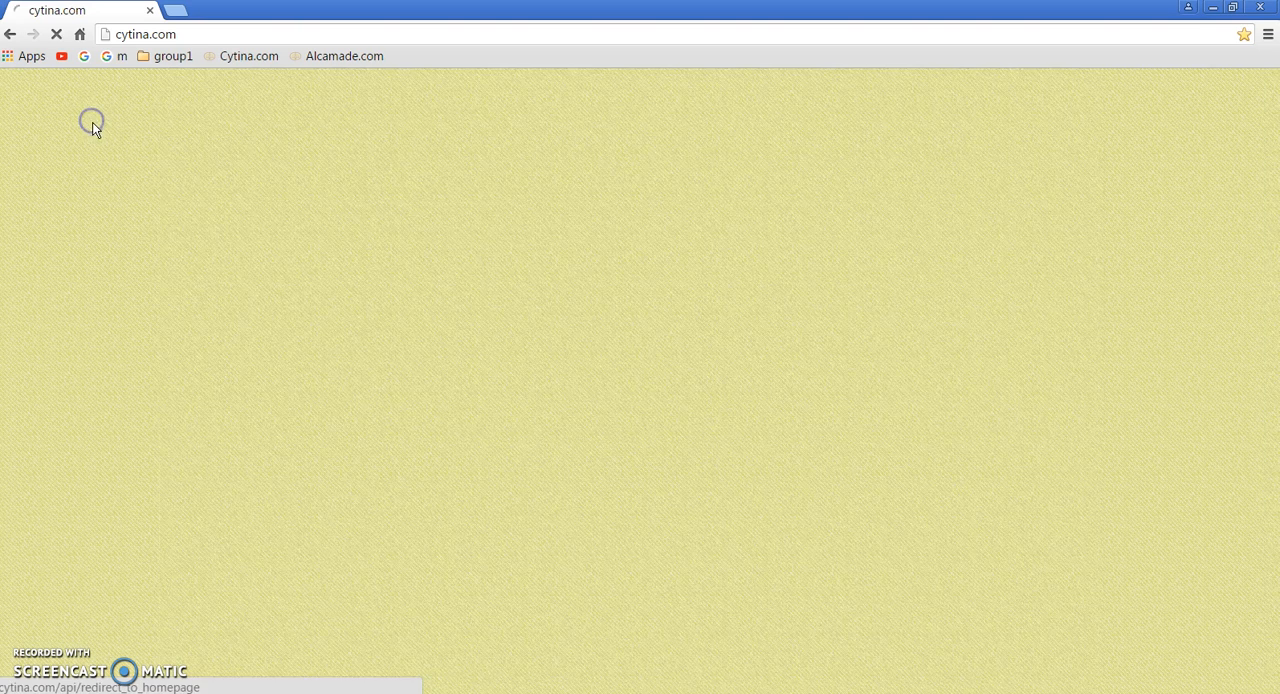
click(512, 98)
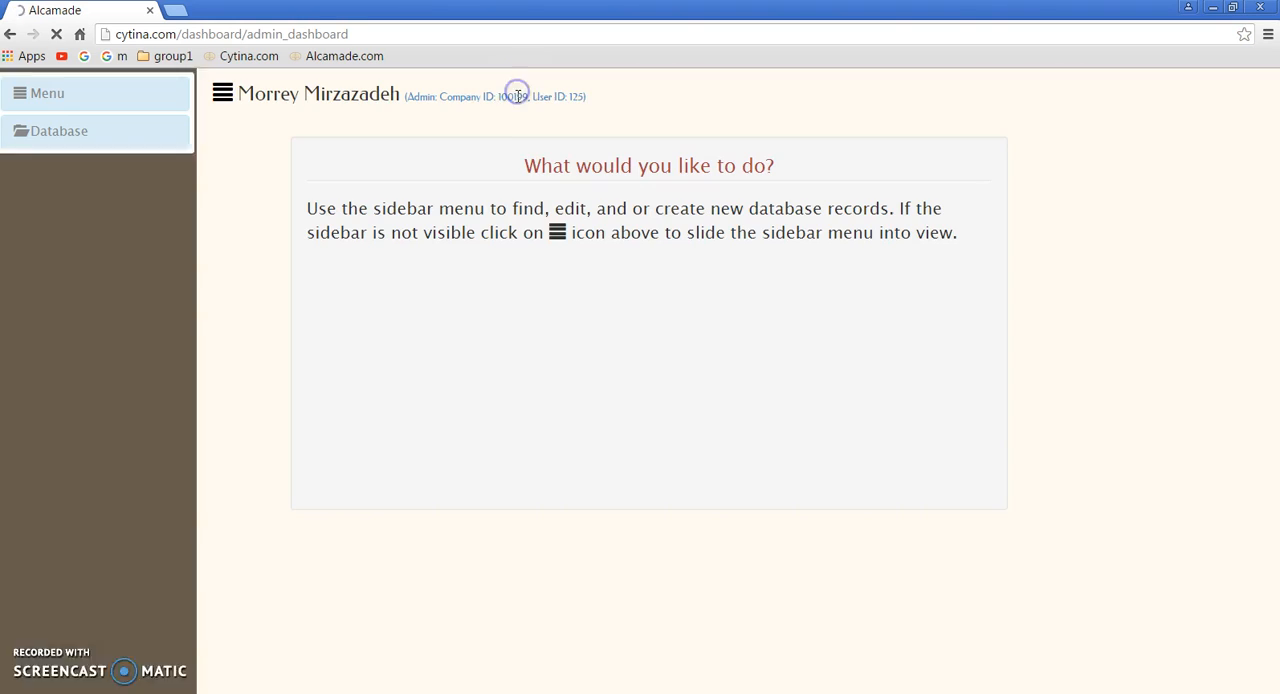
Step: Expand the Database options and slide the sidebar into view in the restored-down, narrower browser window
click(56, 140)
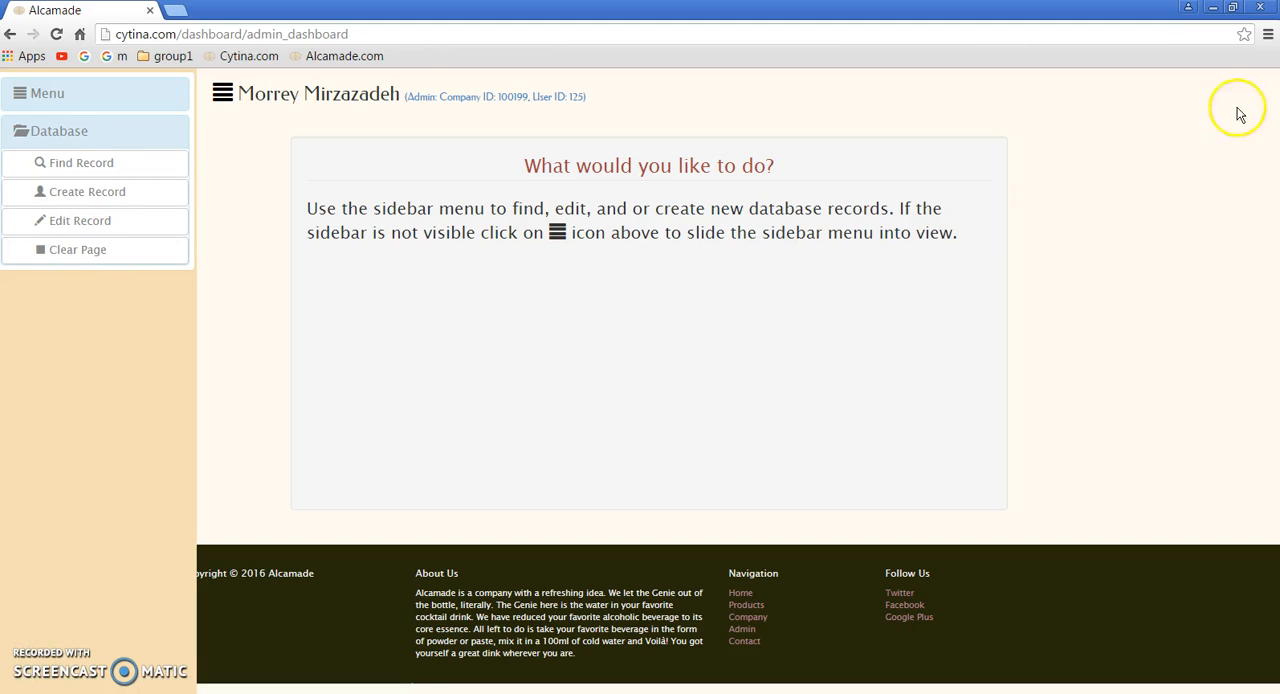
click(1234, 10)
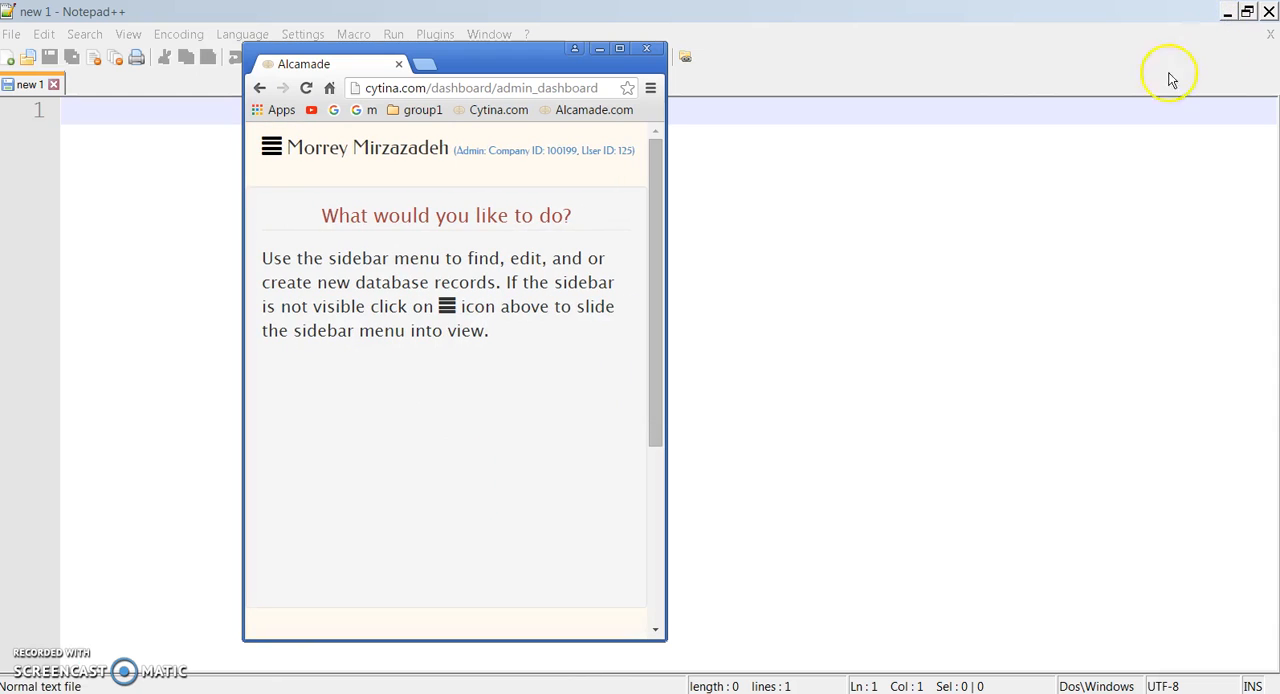
click(271, 148)
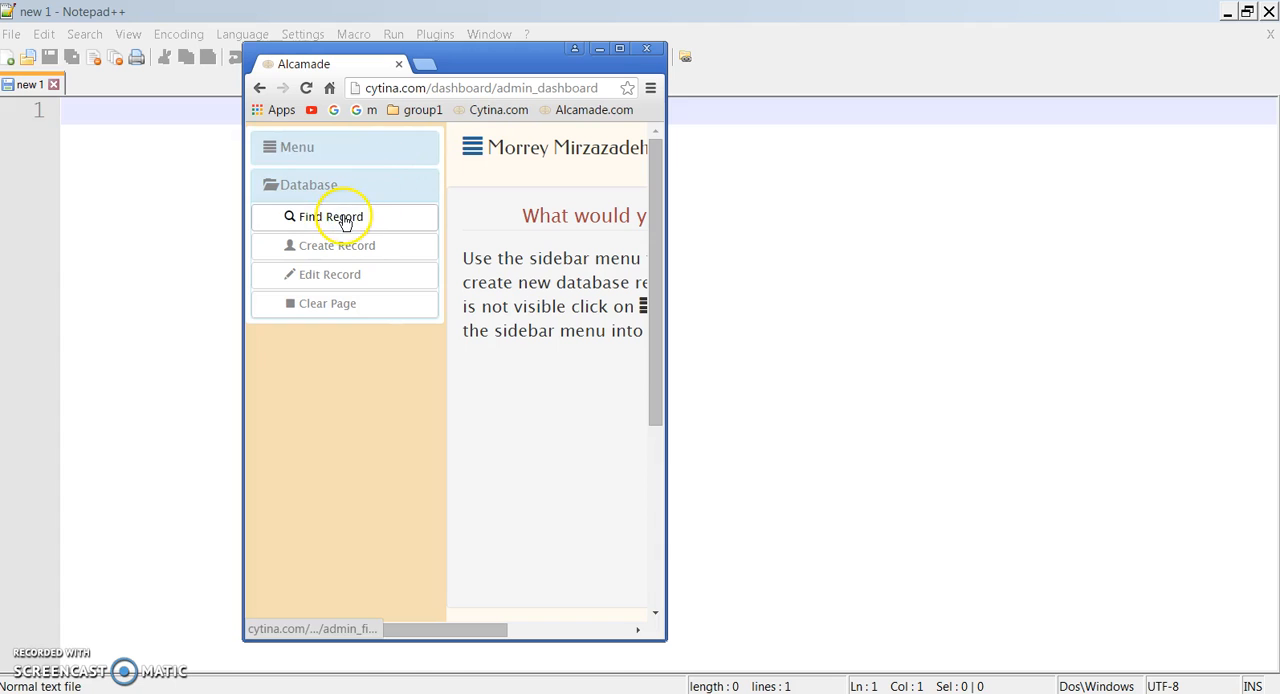
Step: Sign out of the dashboard and sign back in through Distributors with the admin username and account password
click(320, 150)
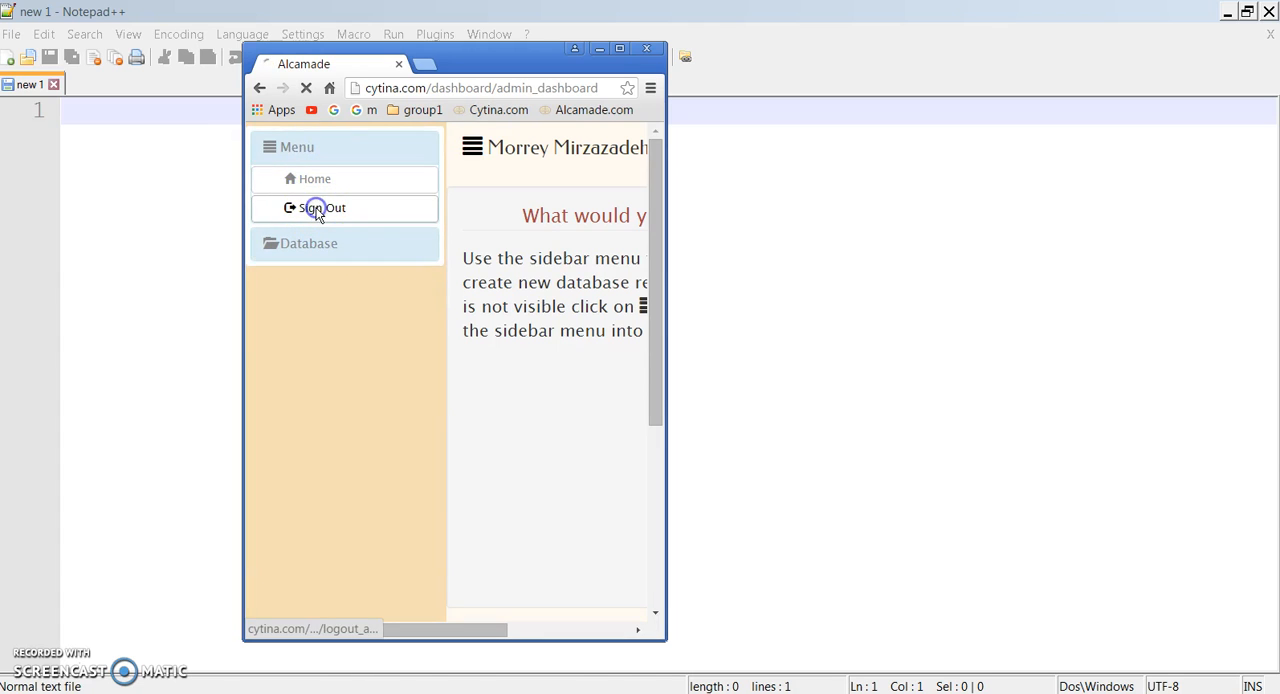
click(576, 151)
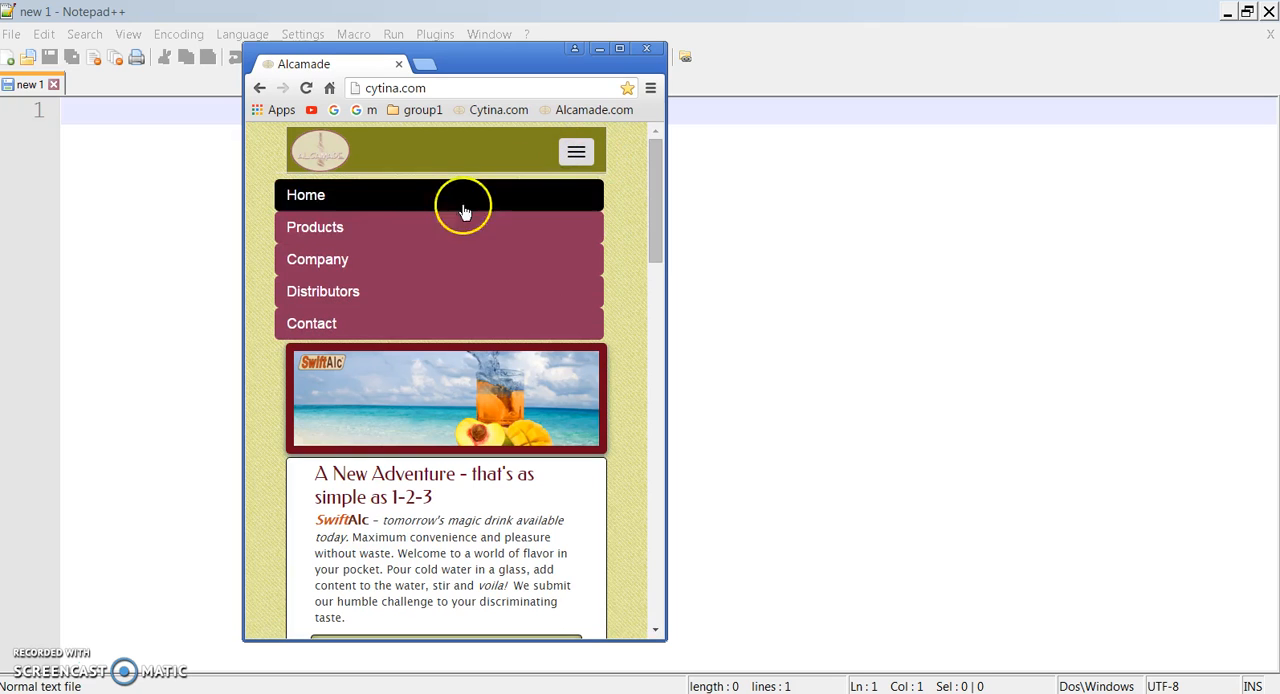
click(337, 291)
click(389, 277)
click(367, 301)
click(364, 312)
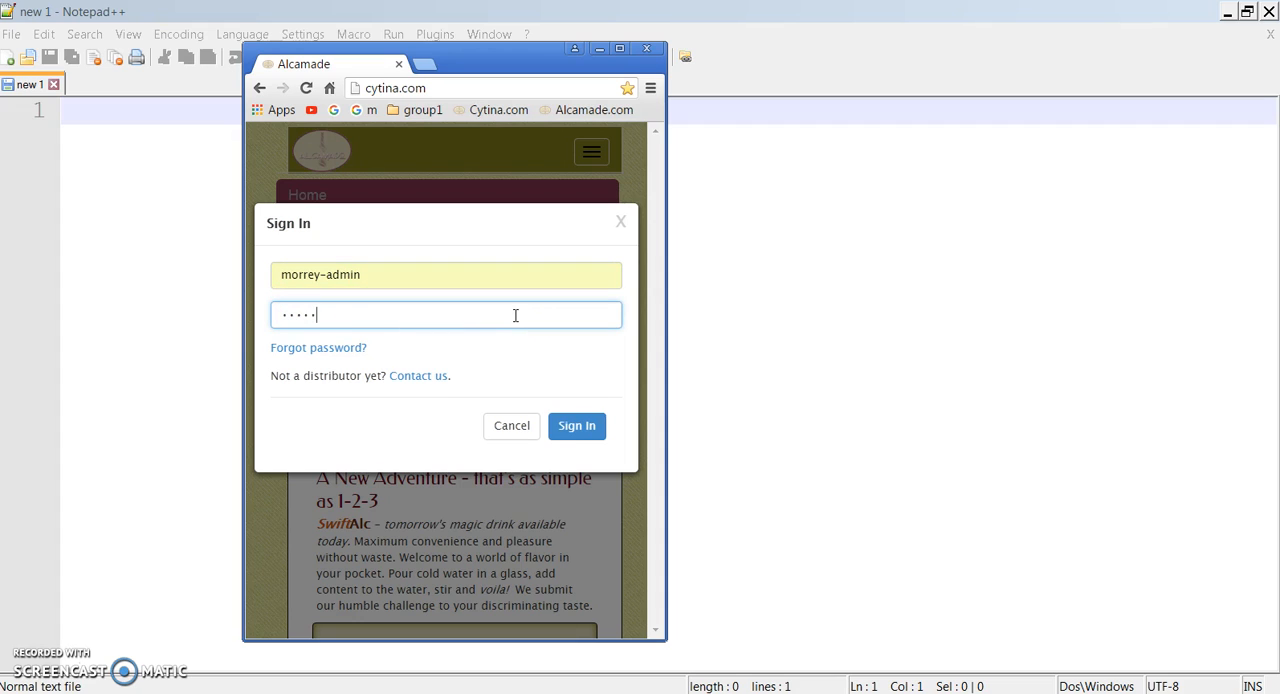
key(Return)
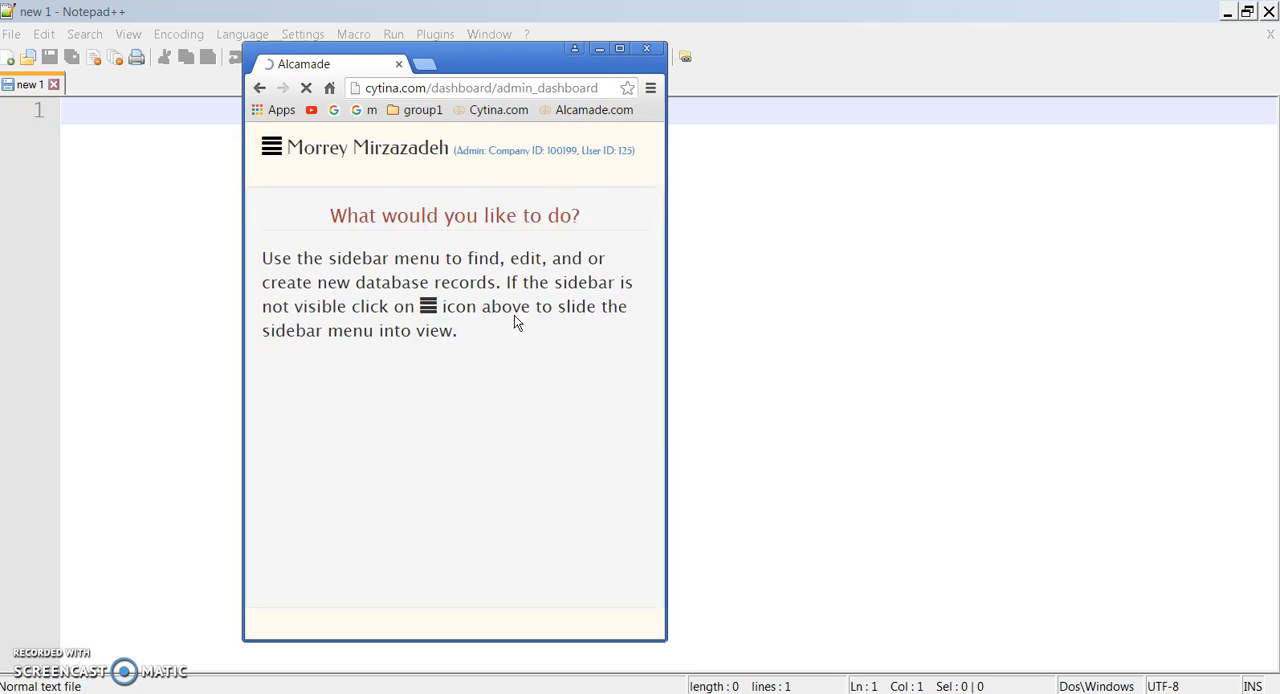
Step: Slide the sidebar into view and open Find Record from the Database options
click(271, 148)
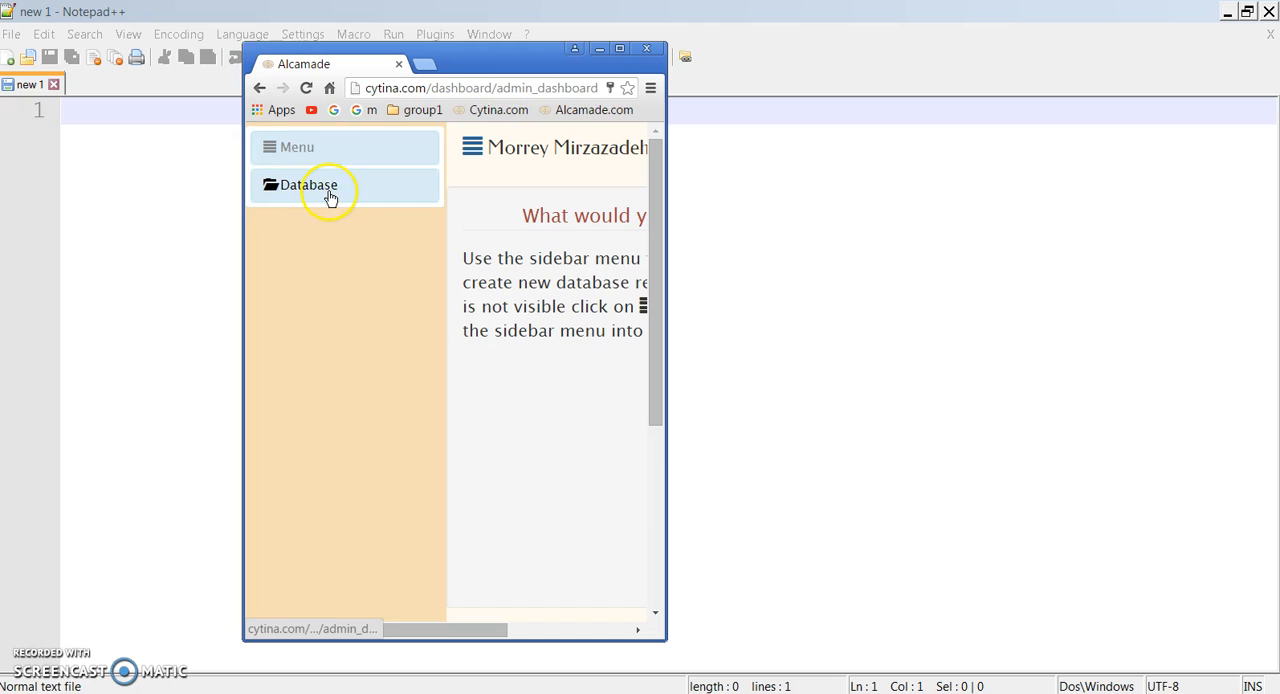
click(331, 196)
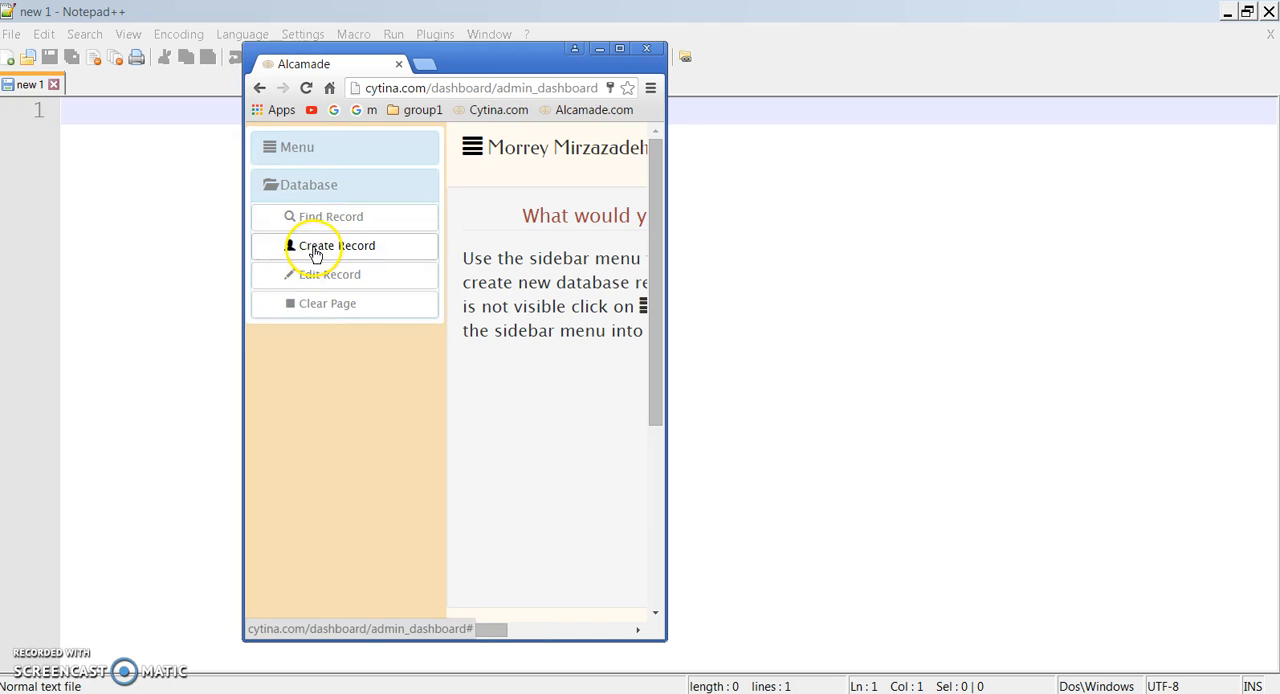
click(329, 216)
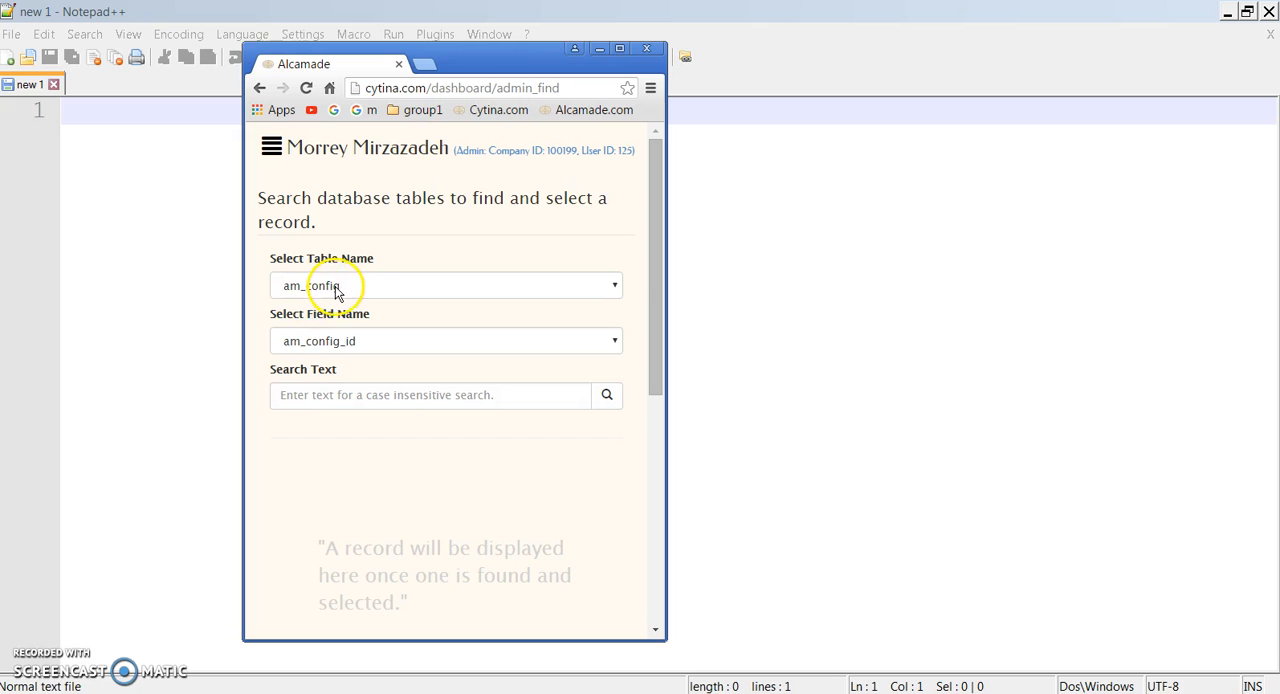
Step: Search the am_config table by am_config_id with blank search text and look through the listed records
click(602, 396)
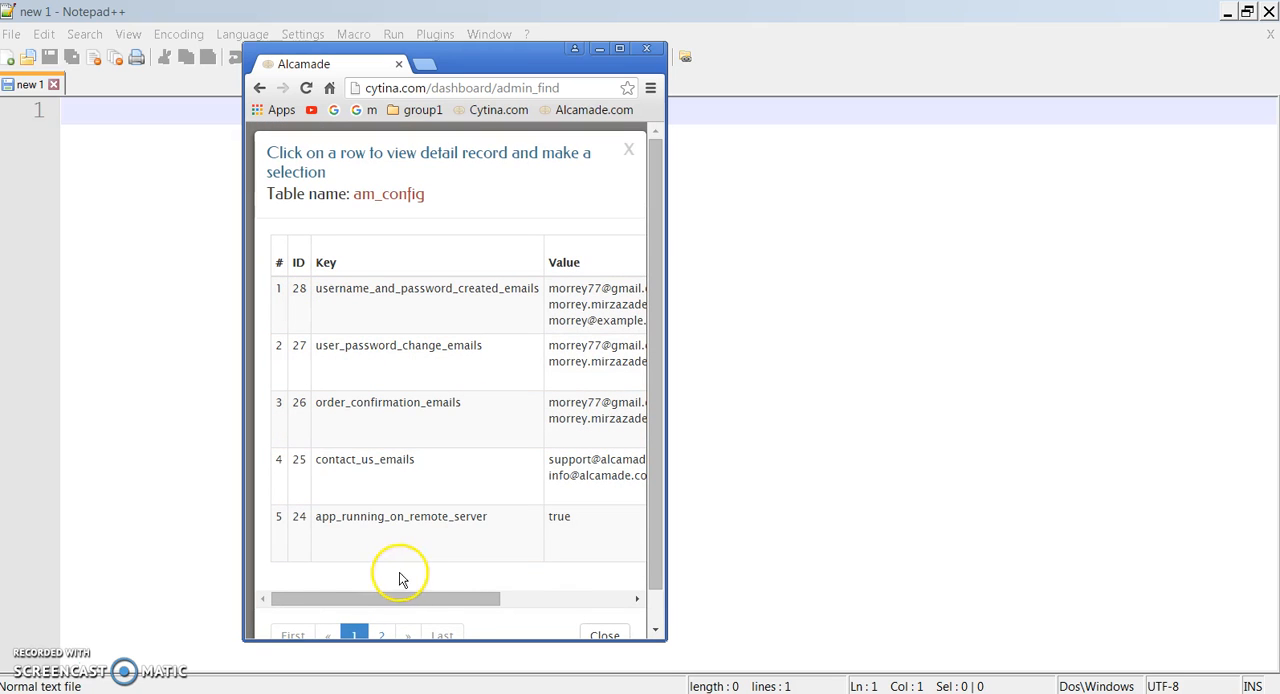
drag(381, 598, 451, 600)
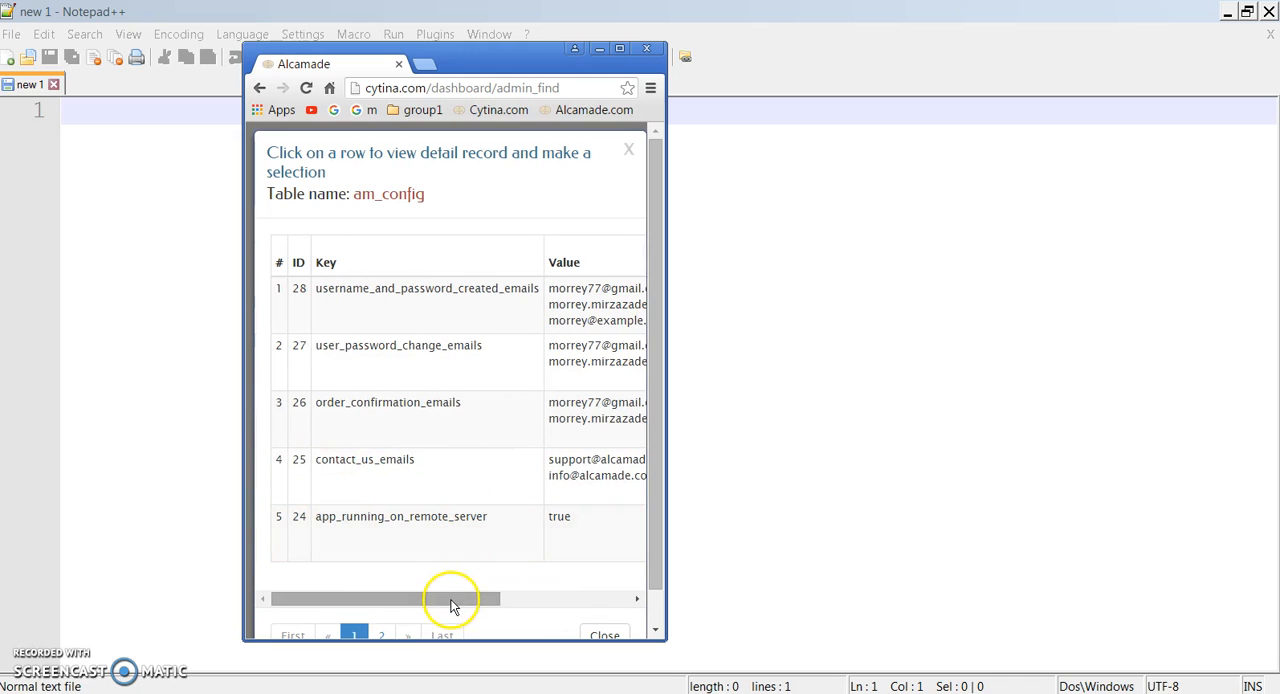
drag(658, 425, 654, 514)
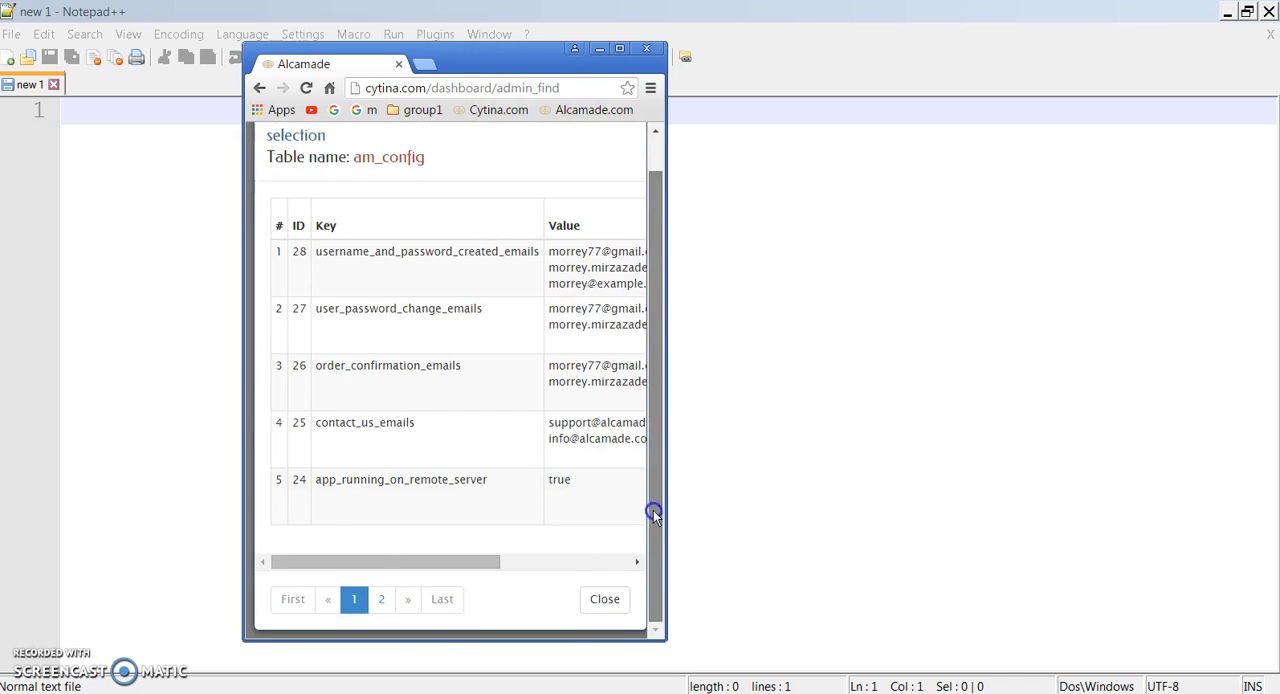
Step: Select the minimum_age_to_enter_site record from the second page of am_config results
click(389, 606)
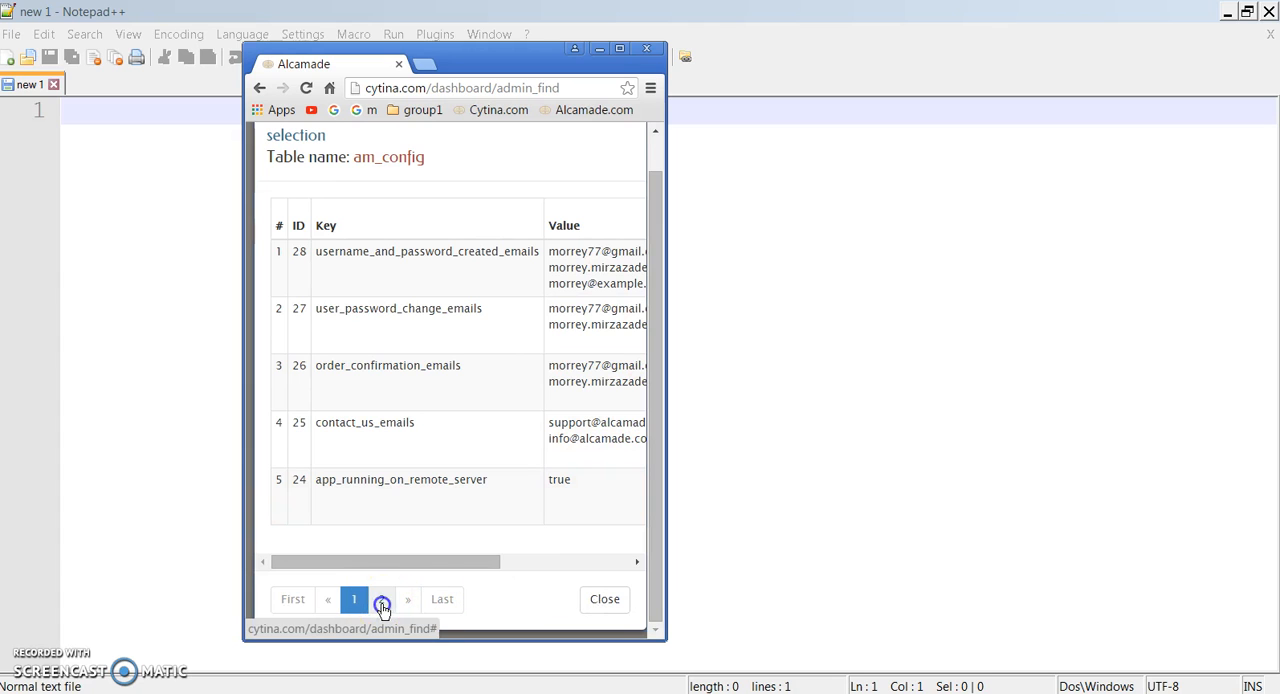
drag(389, 486, 337, 510)
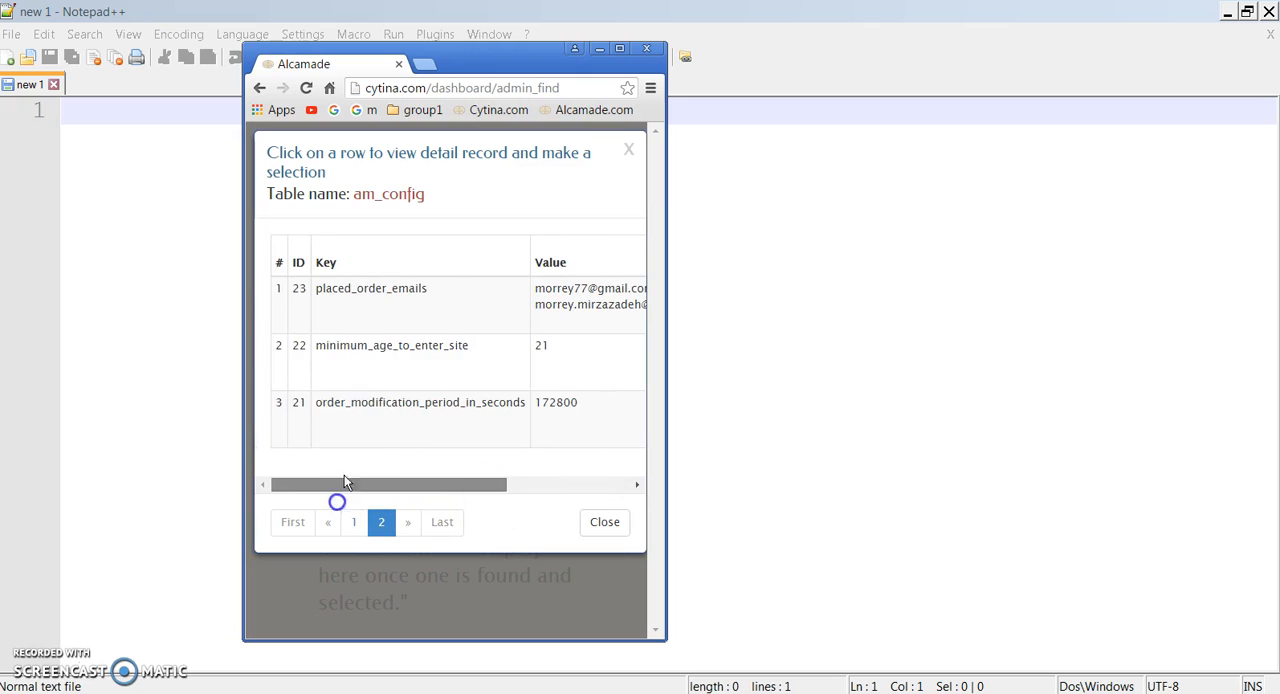
click(358, 354)
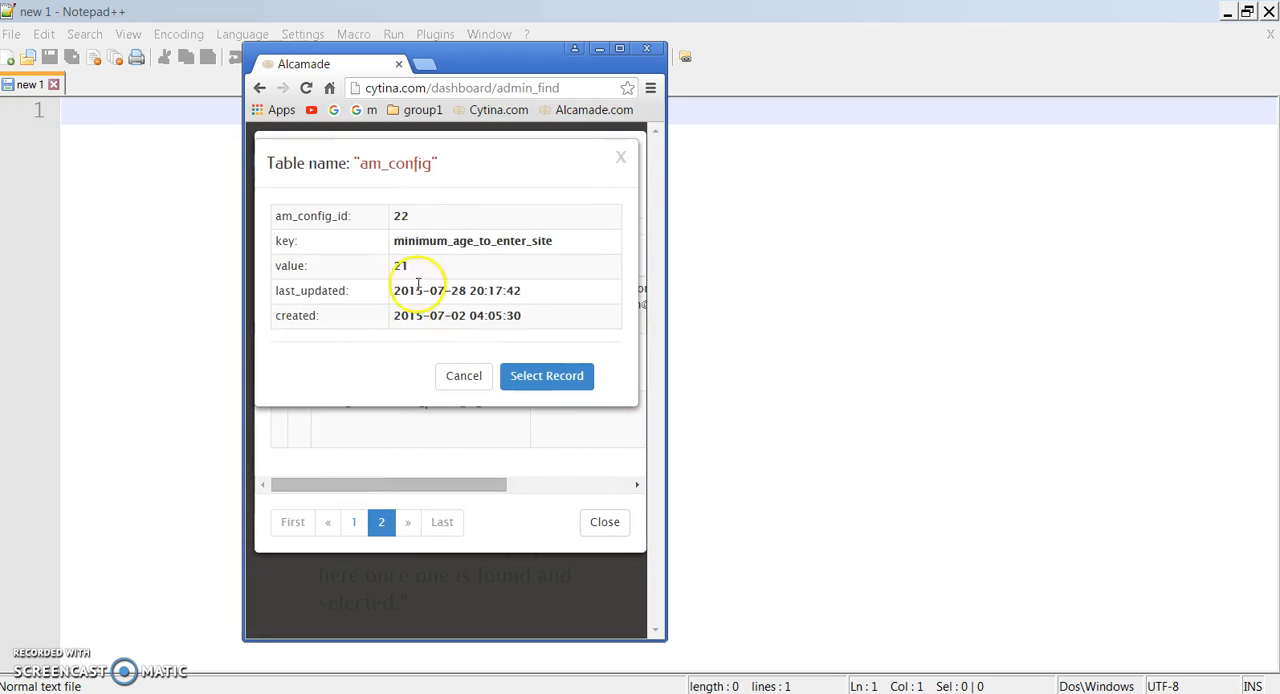
click(526, 375)
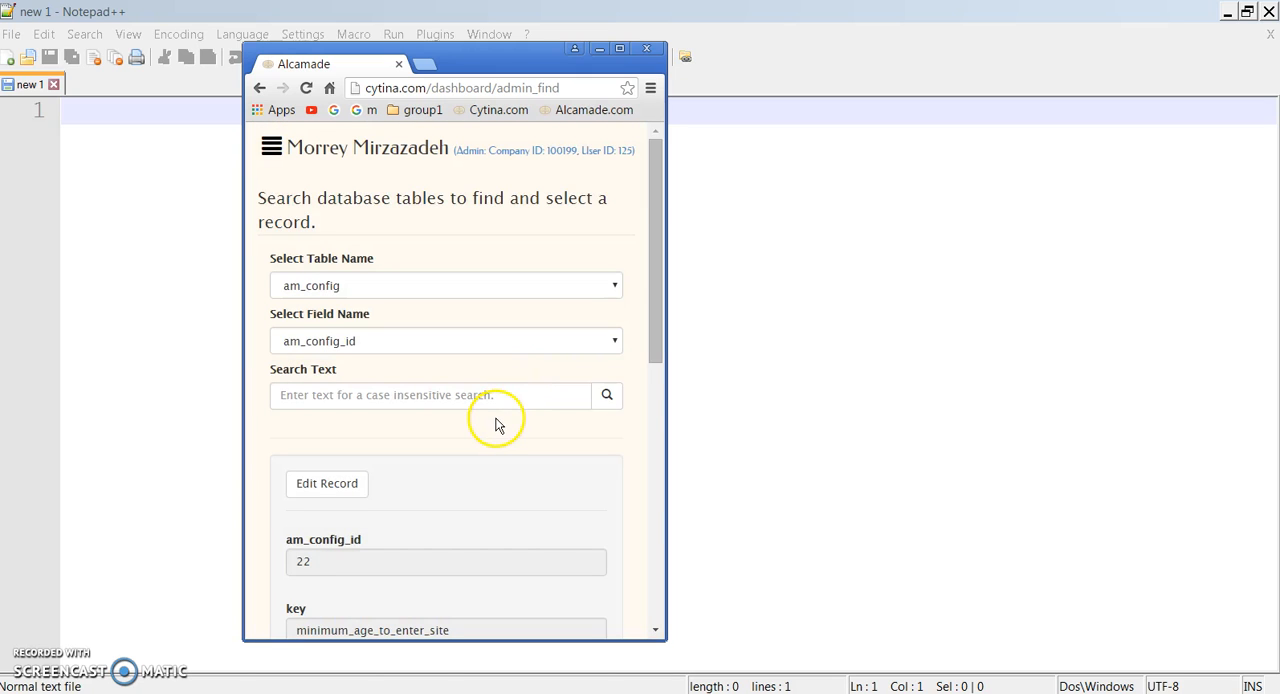
Step: Review the minimum_age_to_enter_site record, enable editing for it and cancel without updating
scroll(432, 365, down, 2)
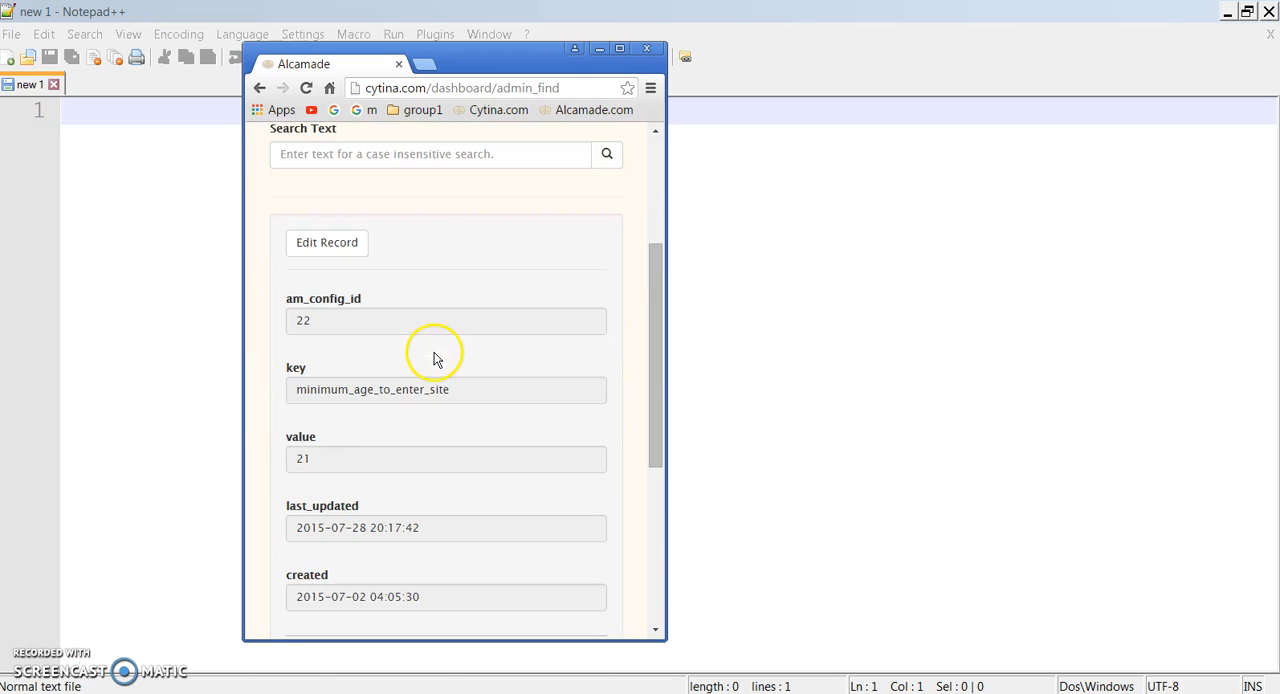
scroll(420, 346, down, 1)
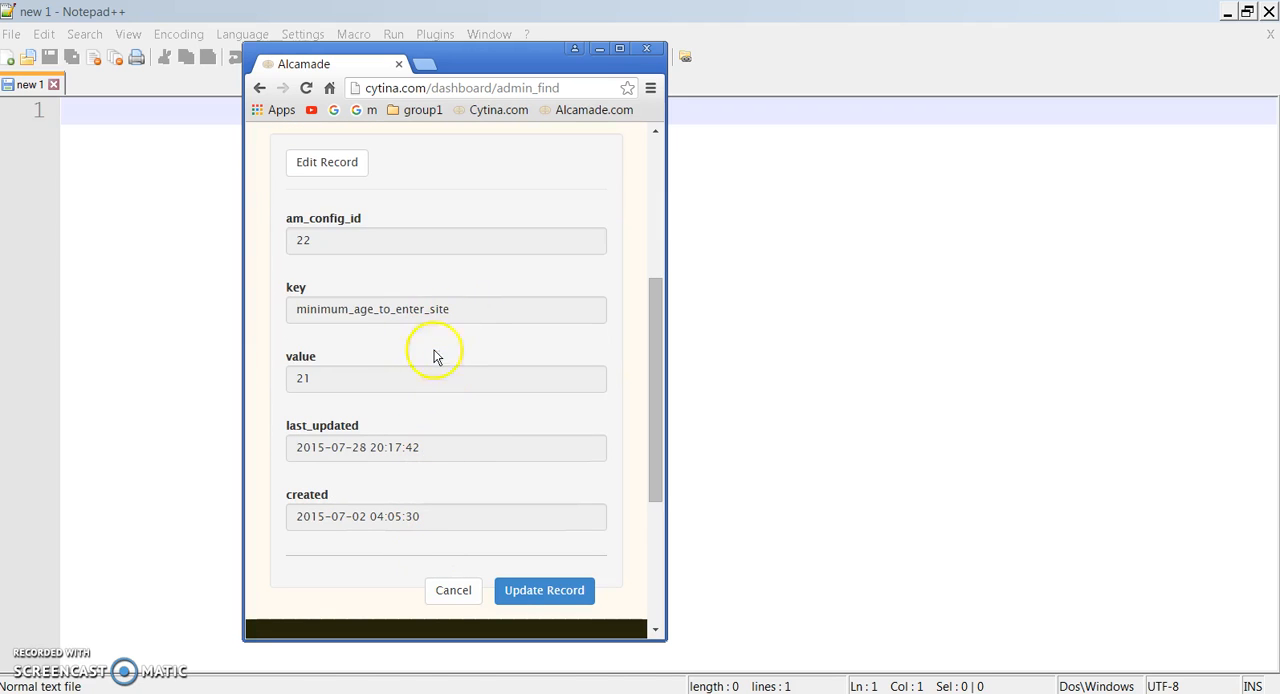
click(338, 164)
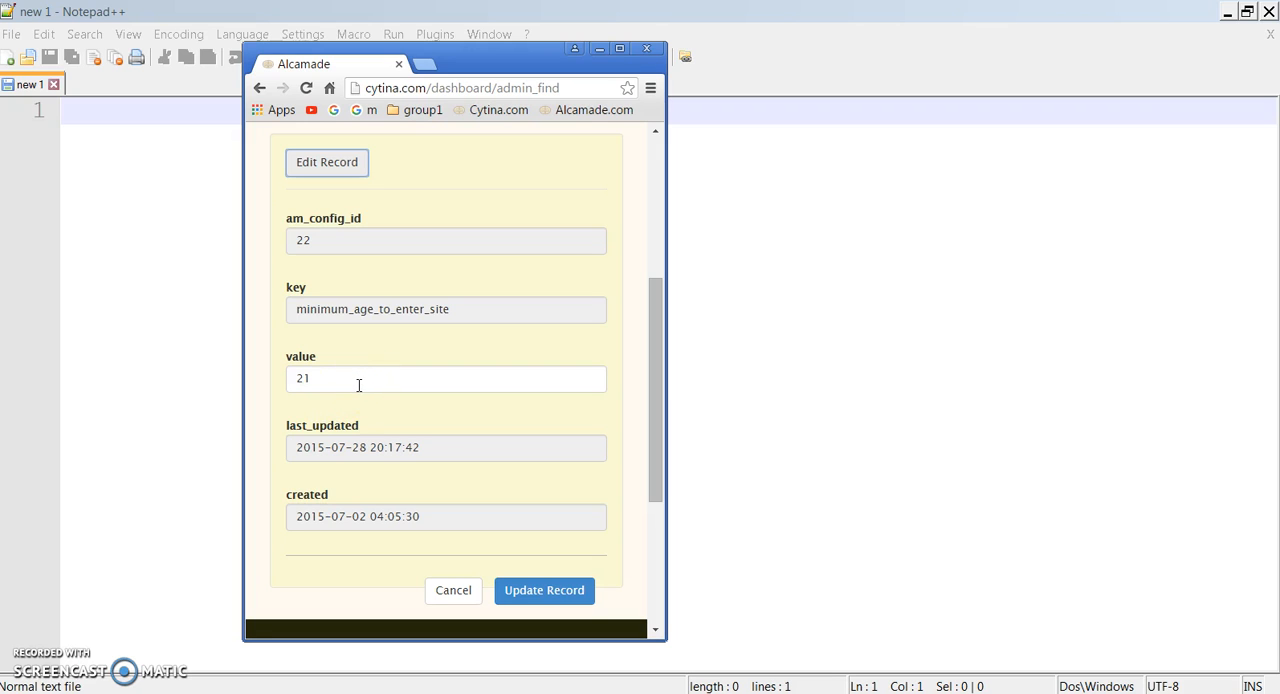
click(458, 592)
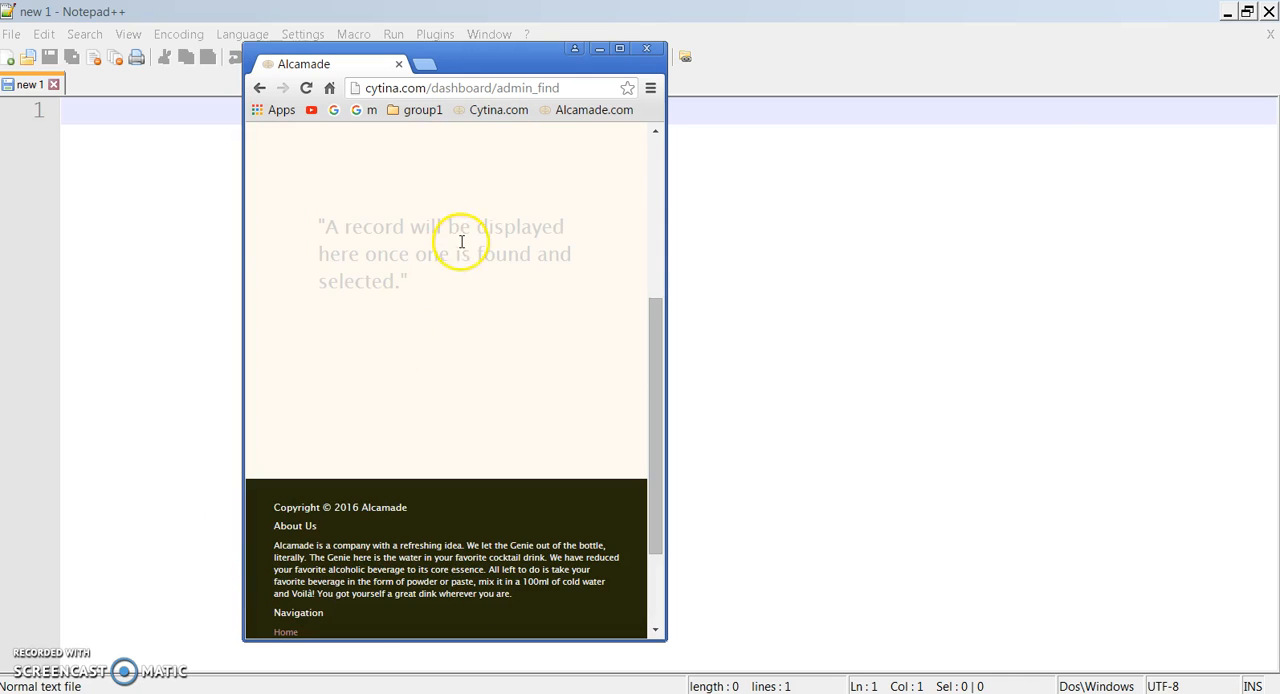
Step: Maximize the browser window and hide the dashboard sidebar
click(621, 50)
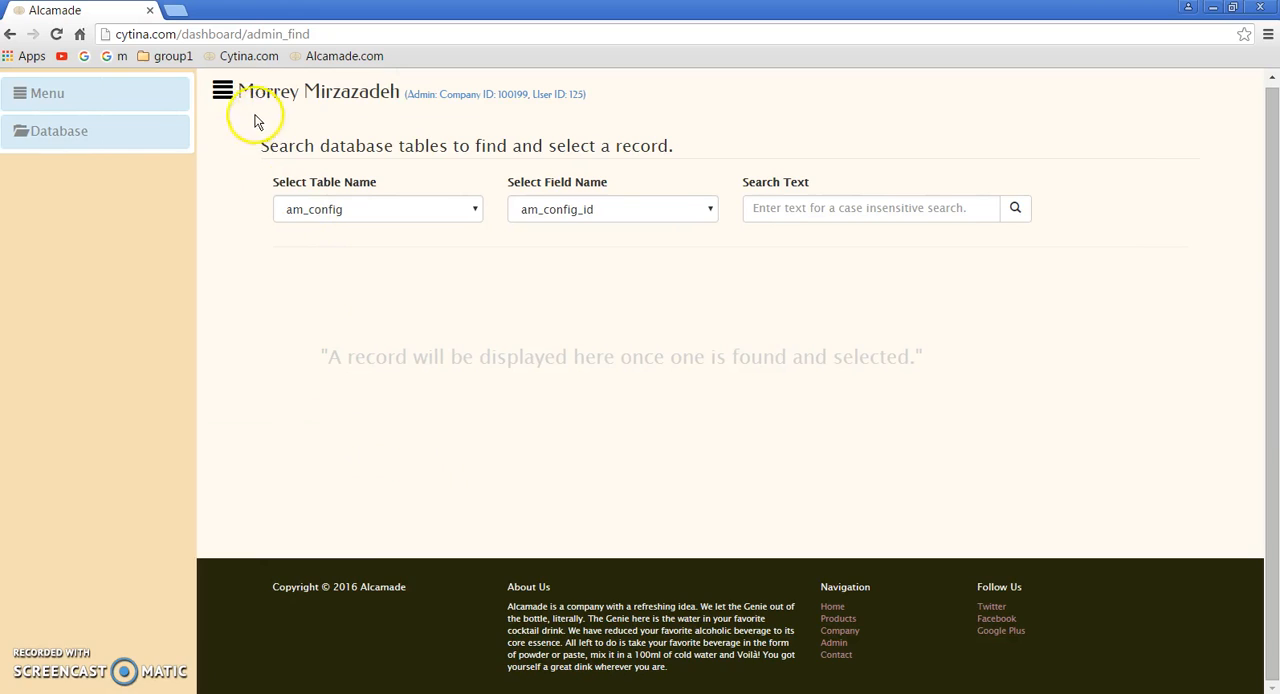
click(223, 91)
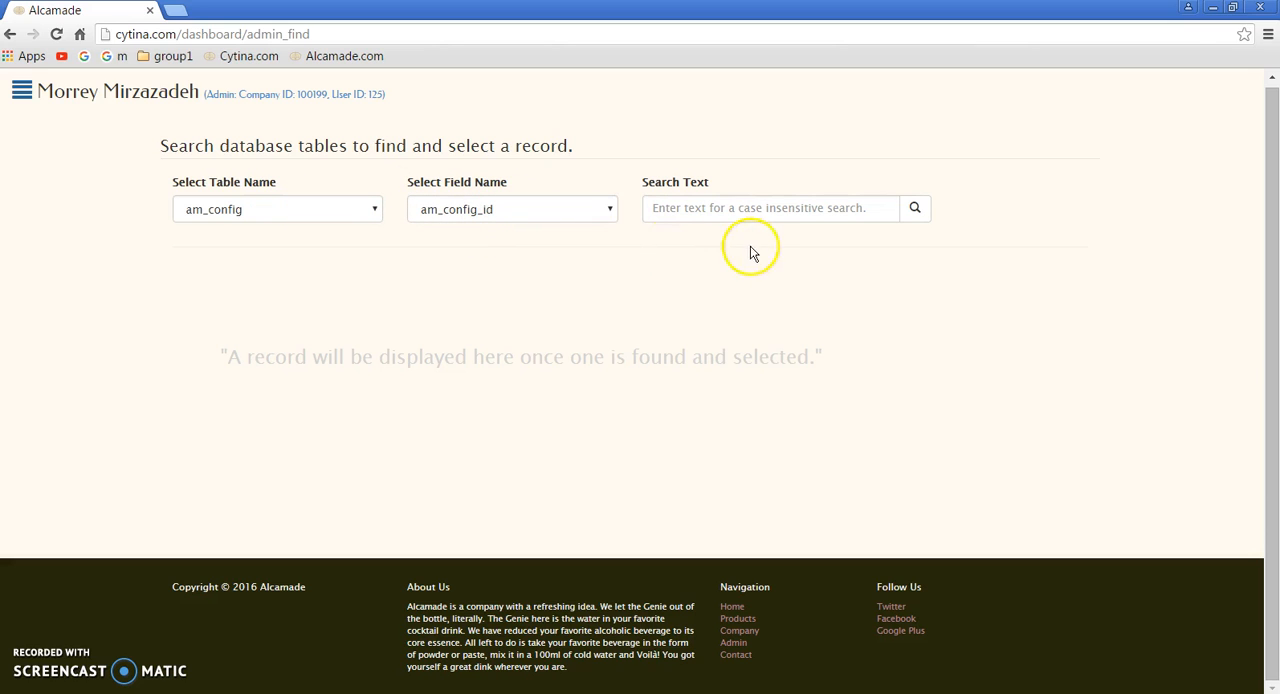
Step: Try to search the am_config table's am_config_id field for "contact" and dismiss the resulting dialog
click(755, 212)
text(contact)
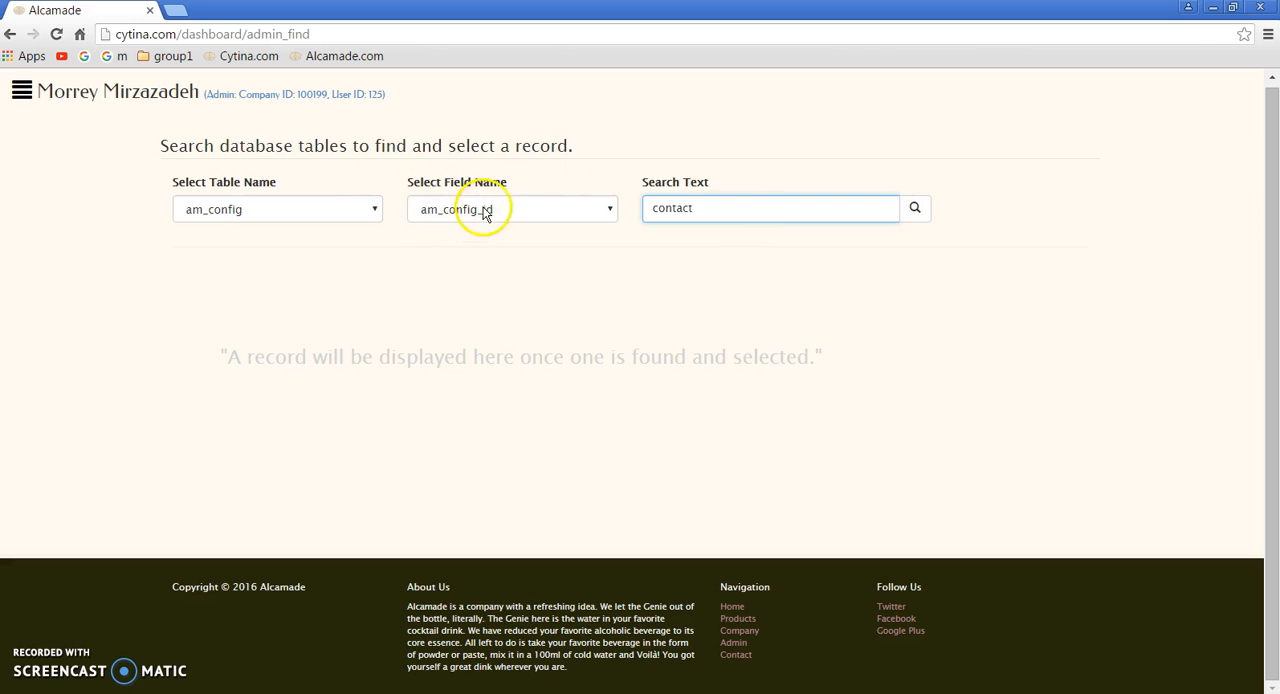
click(915, 213)
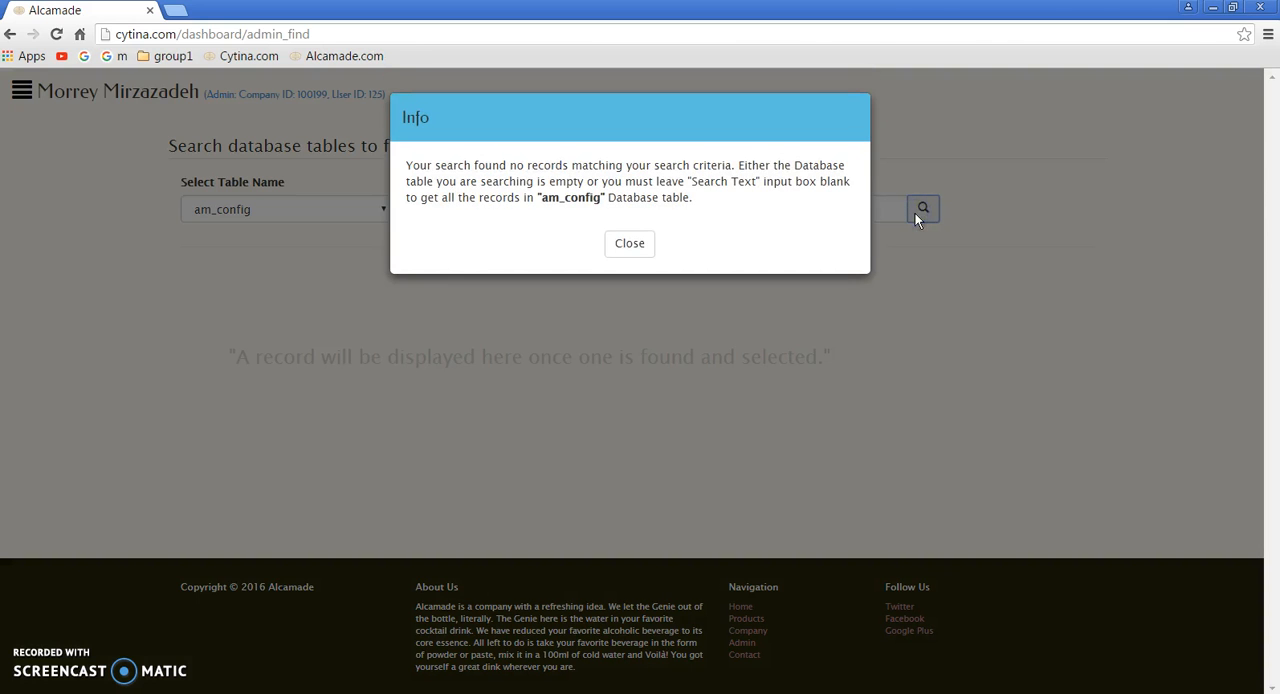
click(631, 246)
Step: Search the am_config table's key field for "contact" and select the contact_us_emails record
click(598, 215)
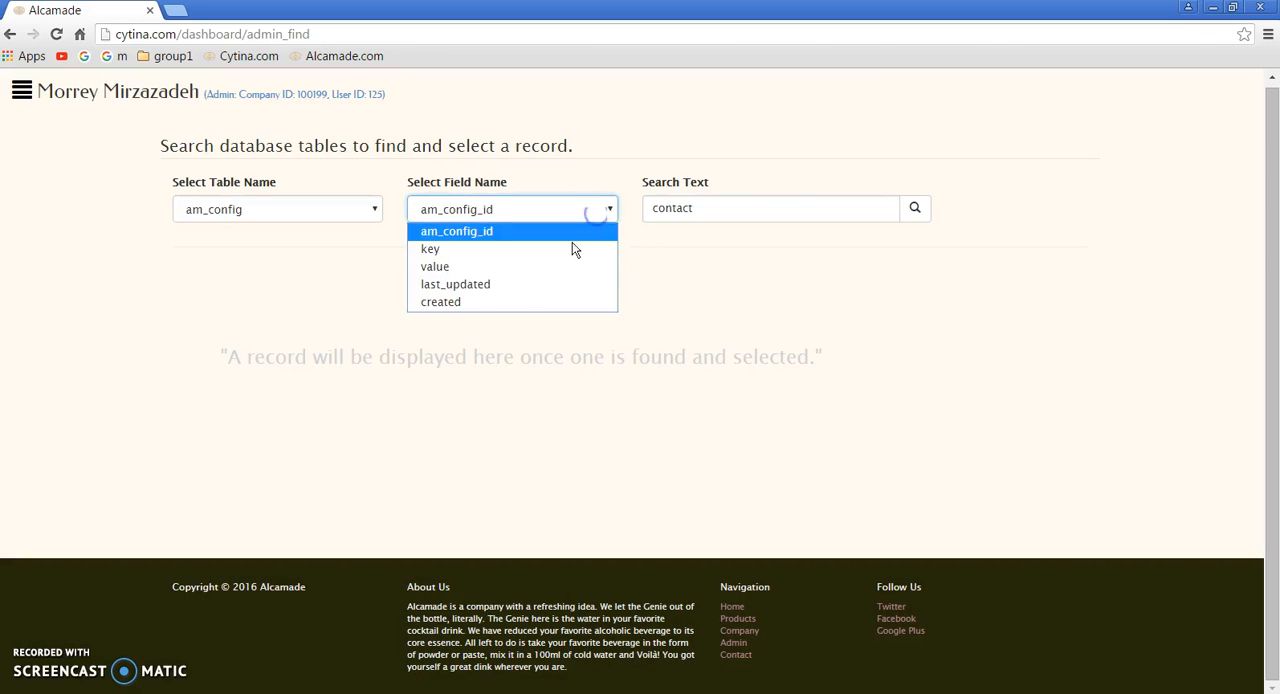
click(414, 247)
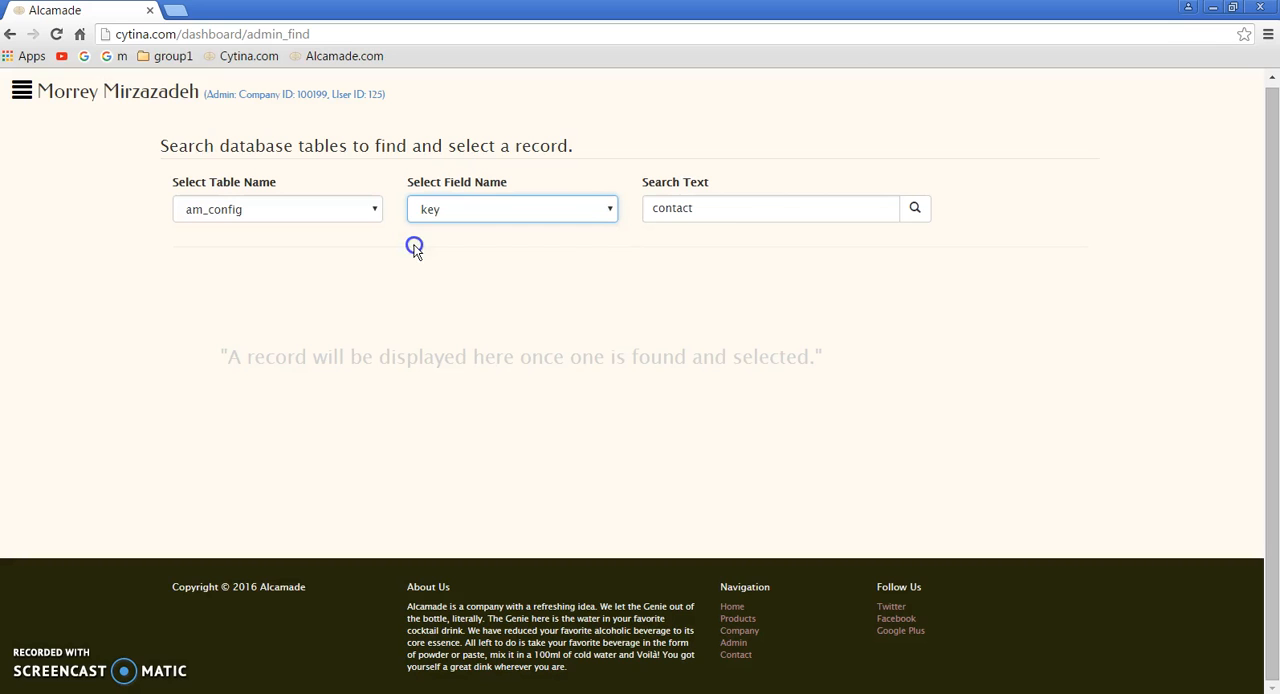
click(914, 213)
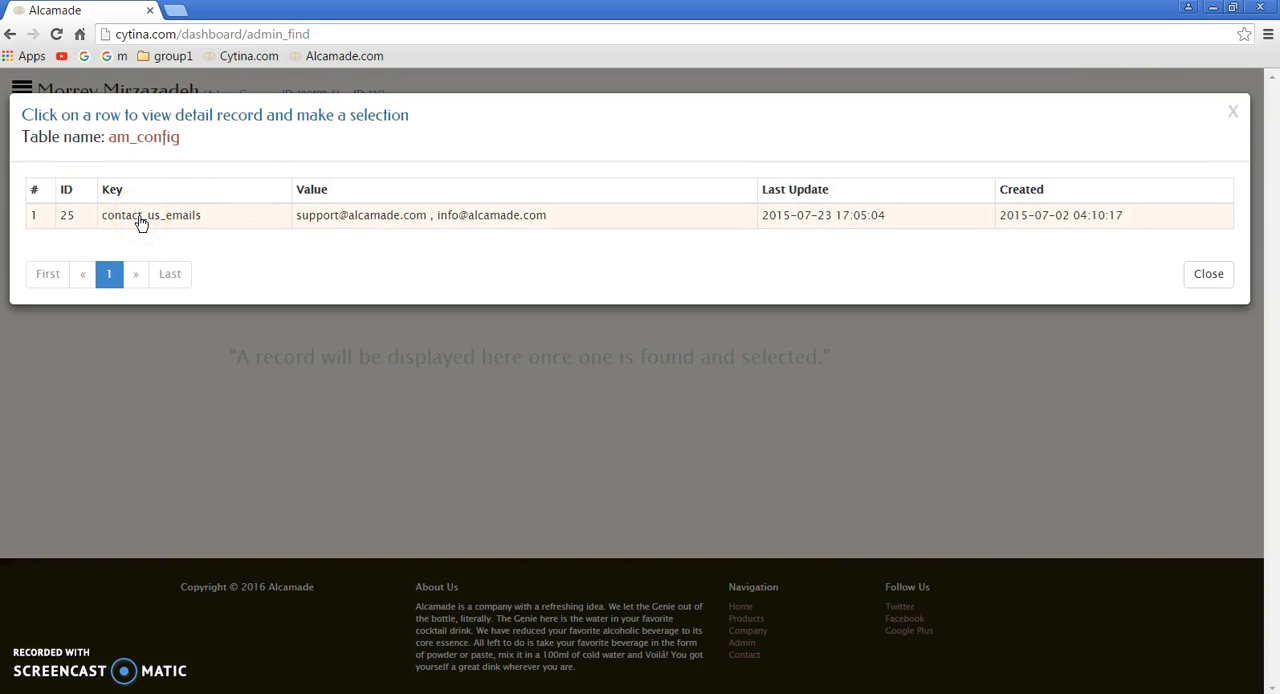
click(350, 222)
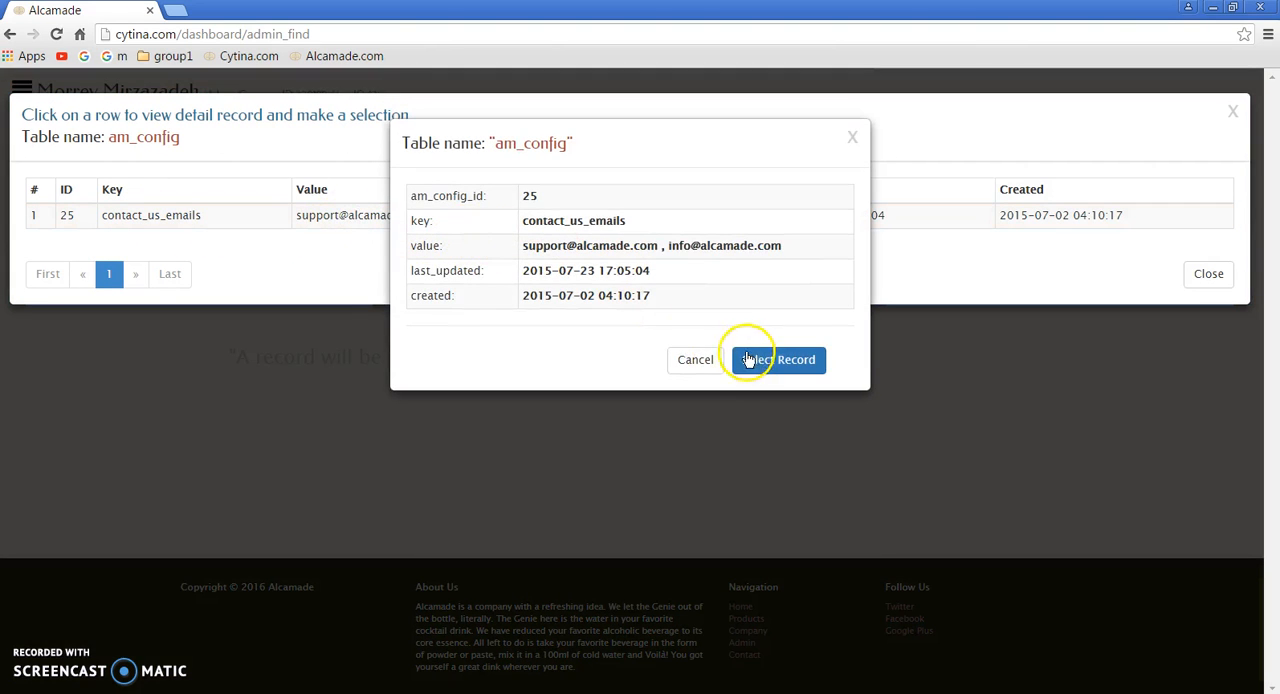
click(757, 361)
Step: Review the contact_us_emails record, switch its editing on and off, and cancel without updating
scroll(615, 352, down, 1)
scroll(86, 144, up, 1)
click(227, 292)
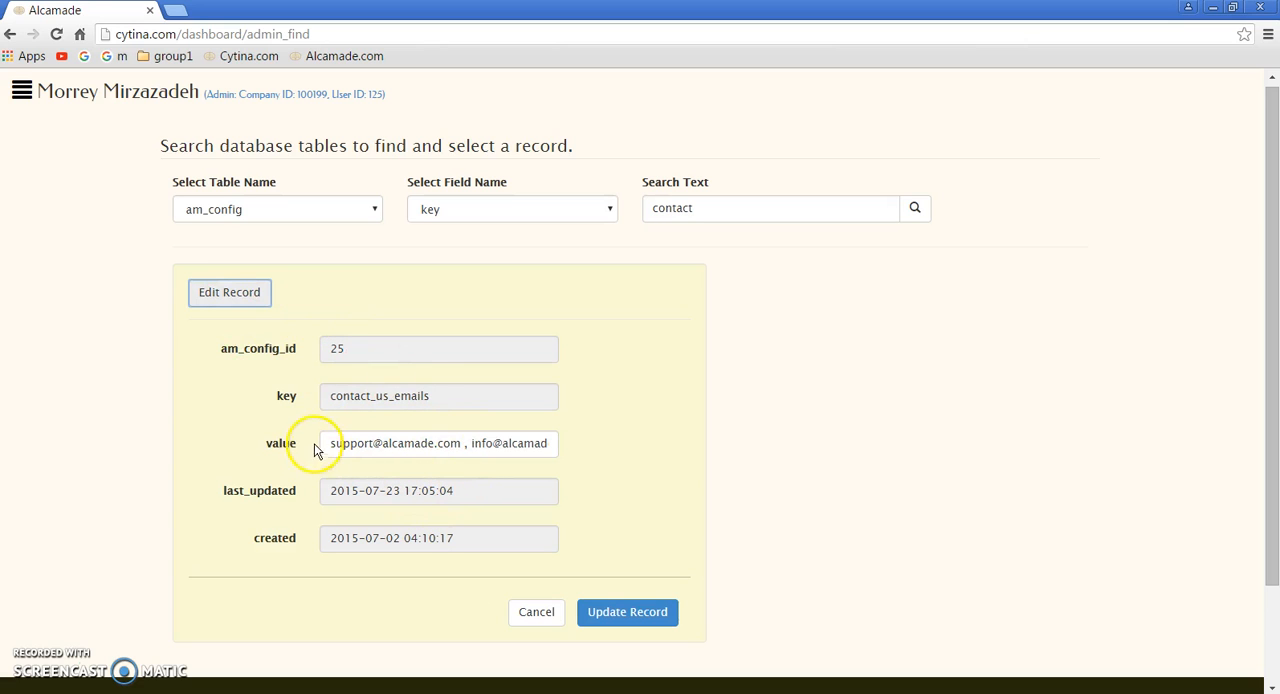
click(236, 297)
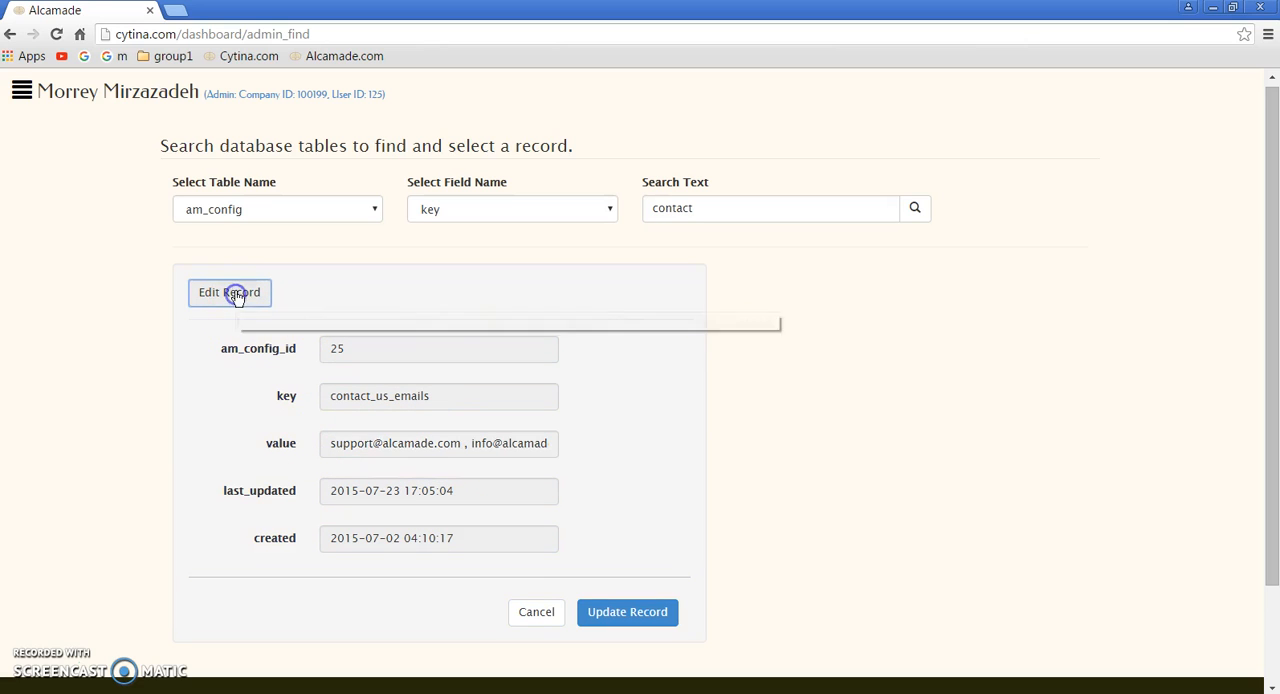
click(530, 620)
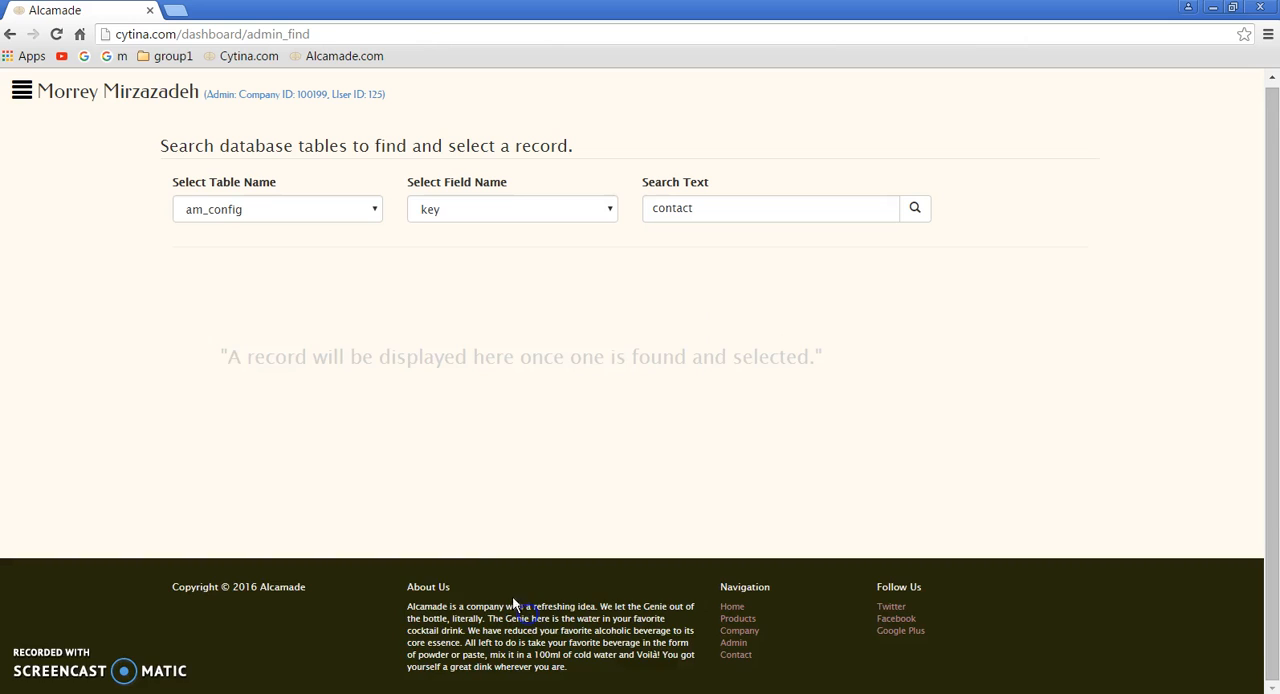
Step: Show the dashboard sidebar and try searching the companies table's company_id field for "contact"
click(22, 91)
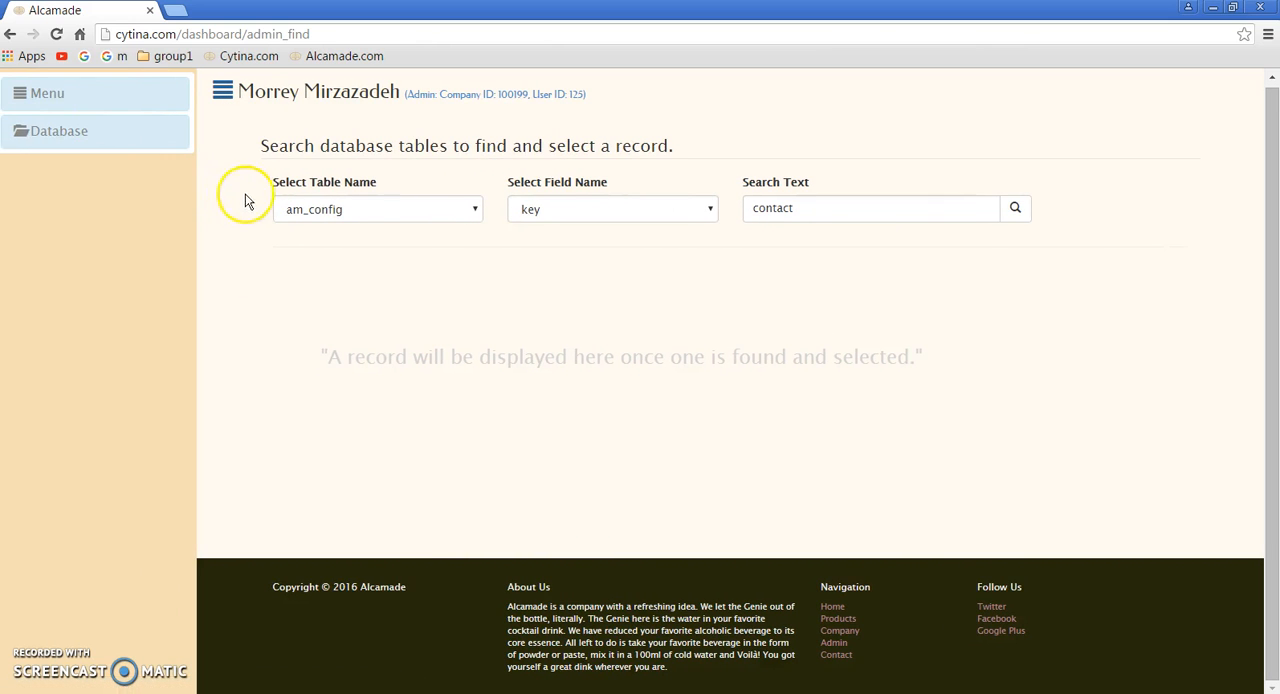
click(430, 212)
click(375, 249)
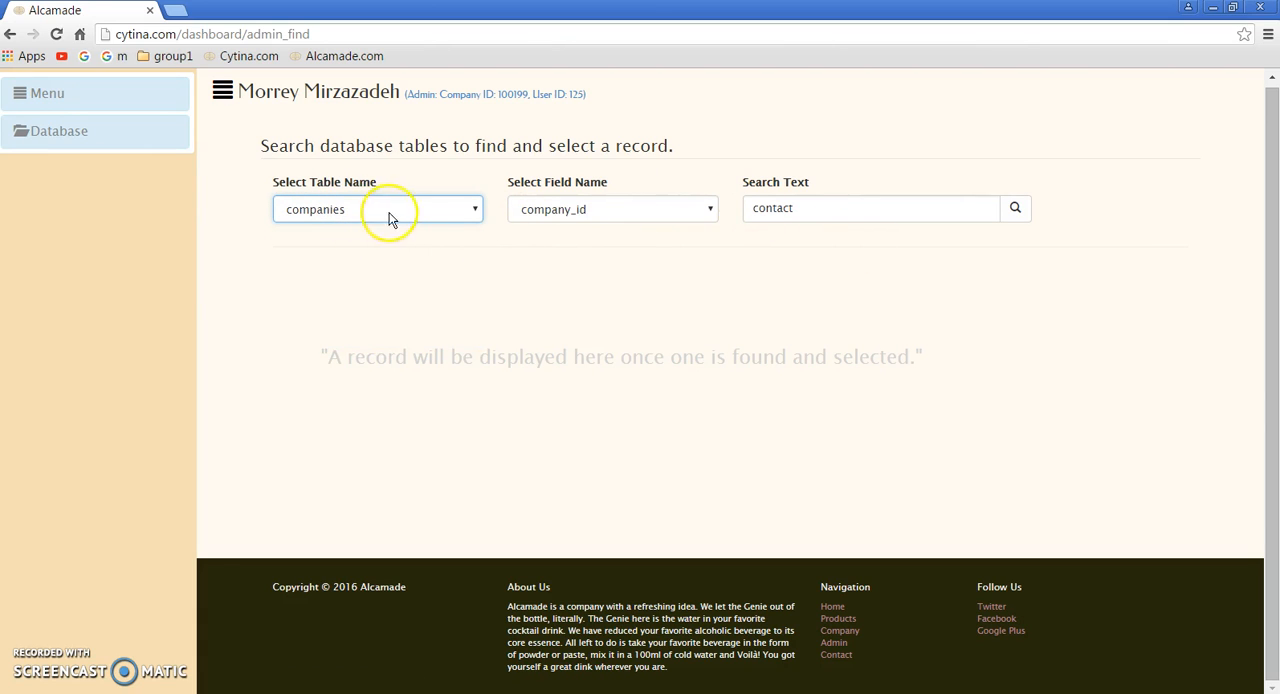
click(1013, 213)
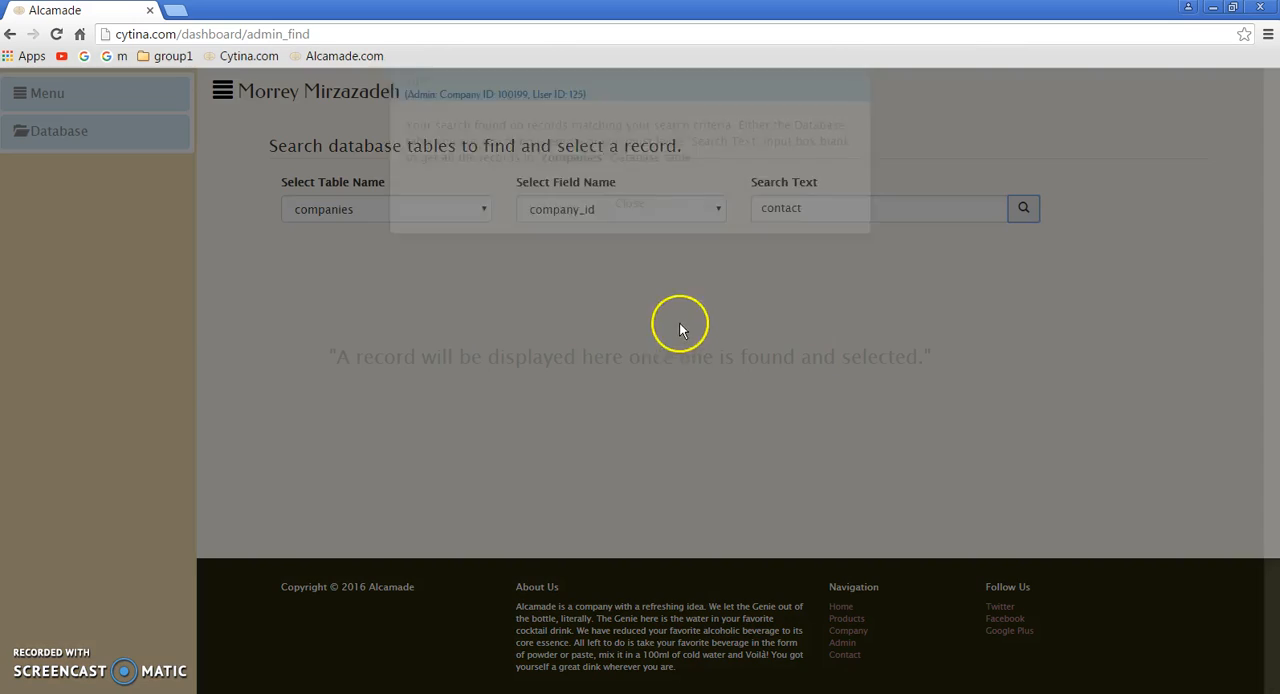
click(634, 248)
Step: Clear the search text and list all records of the companies table by company_id
click(767, 210)
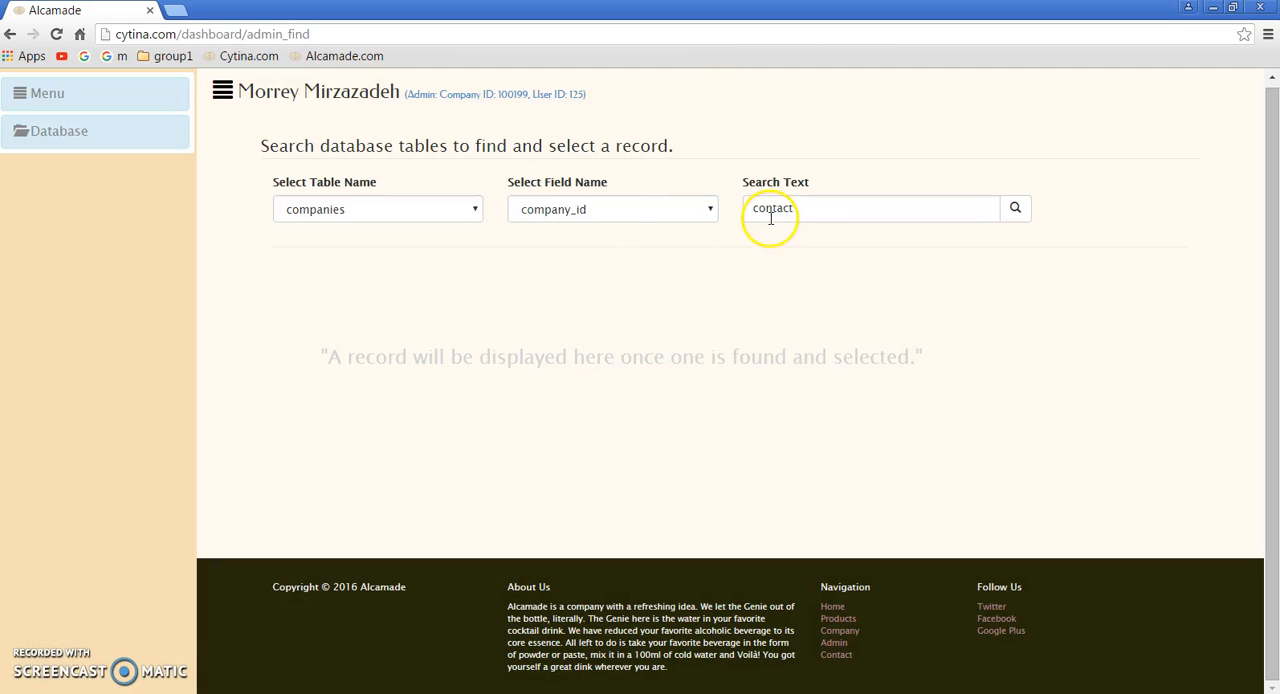
double_click(772, 208)
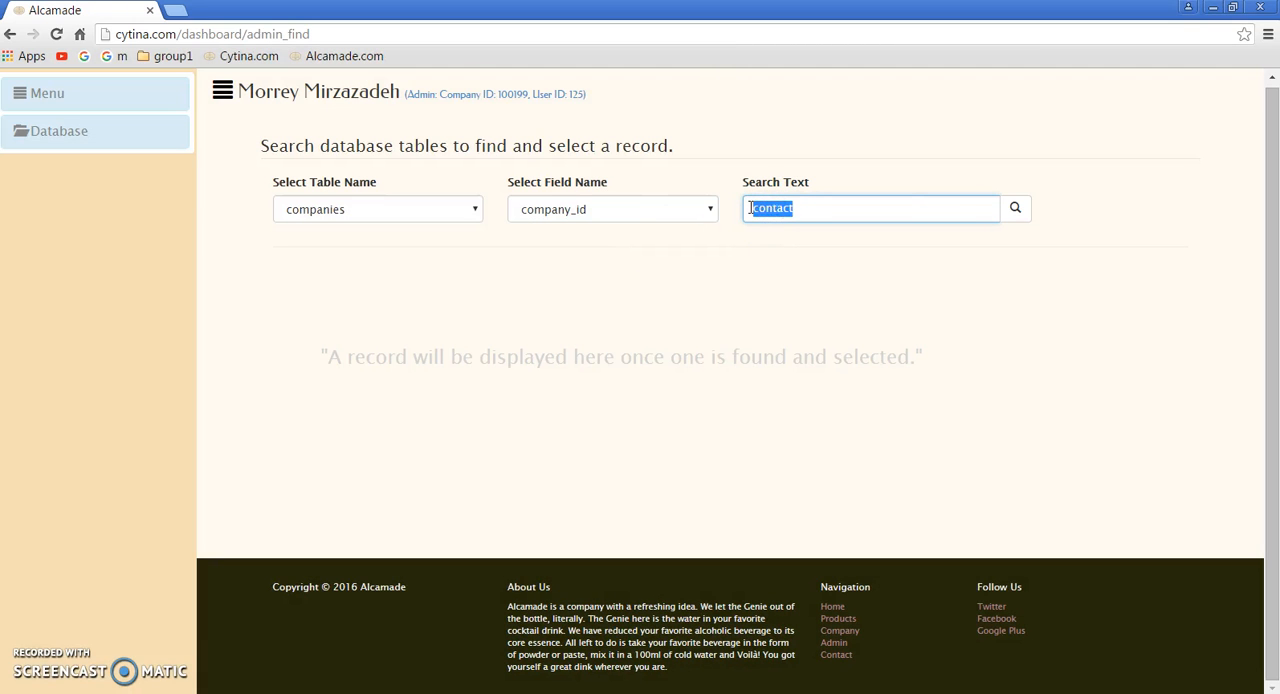
key(BackSpace)
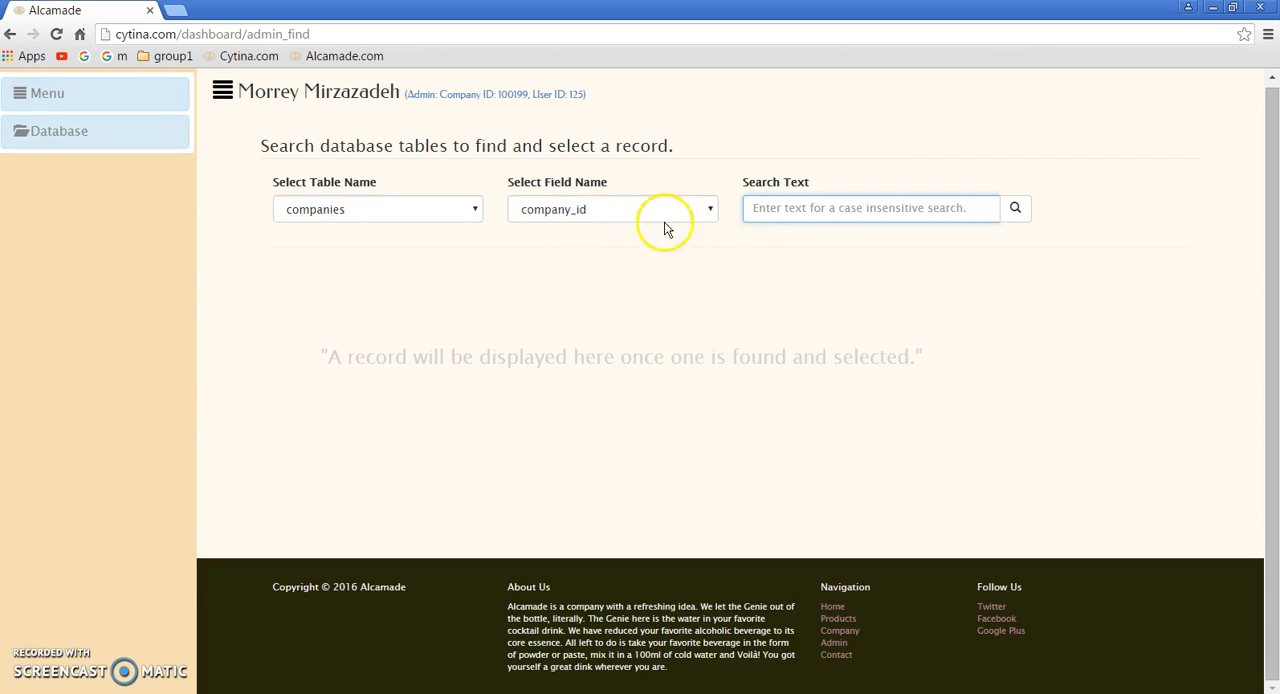
click(1016, 208)
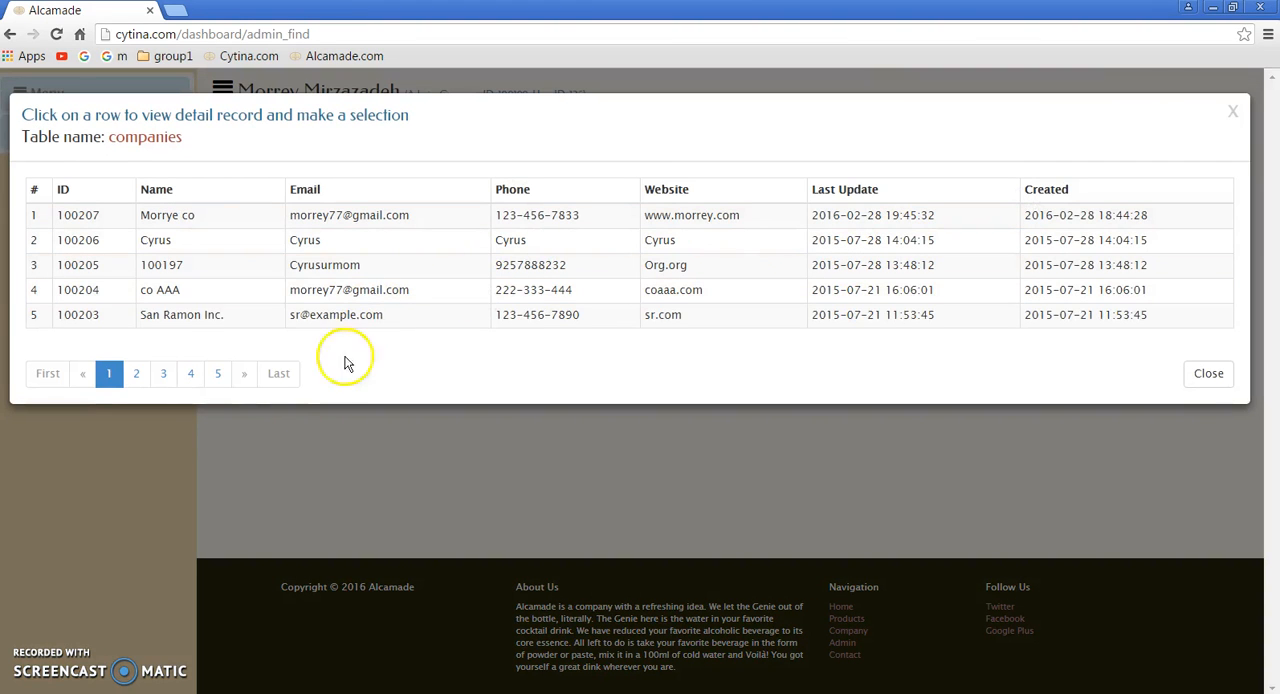
Step: Select the Vito Cruz Corp. record from the fourth page of the companies results
click(138, 376)
click(162, 376)
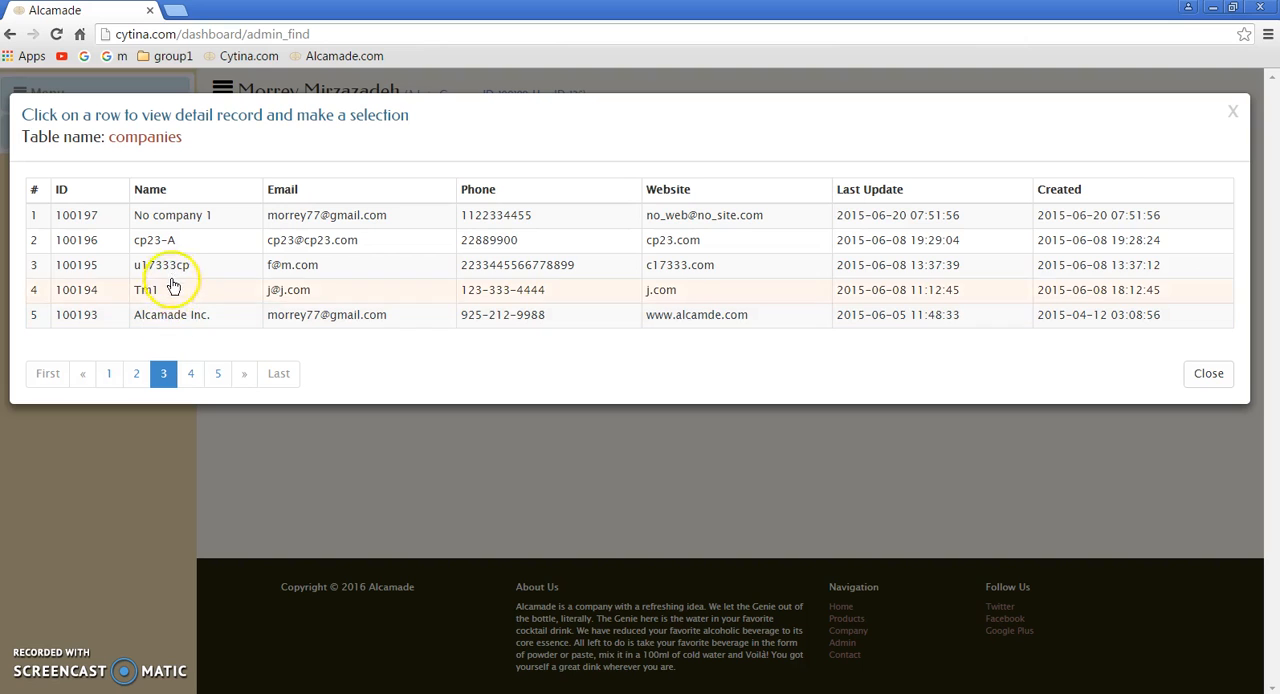
click(191, 374)
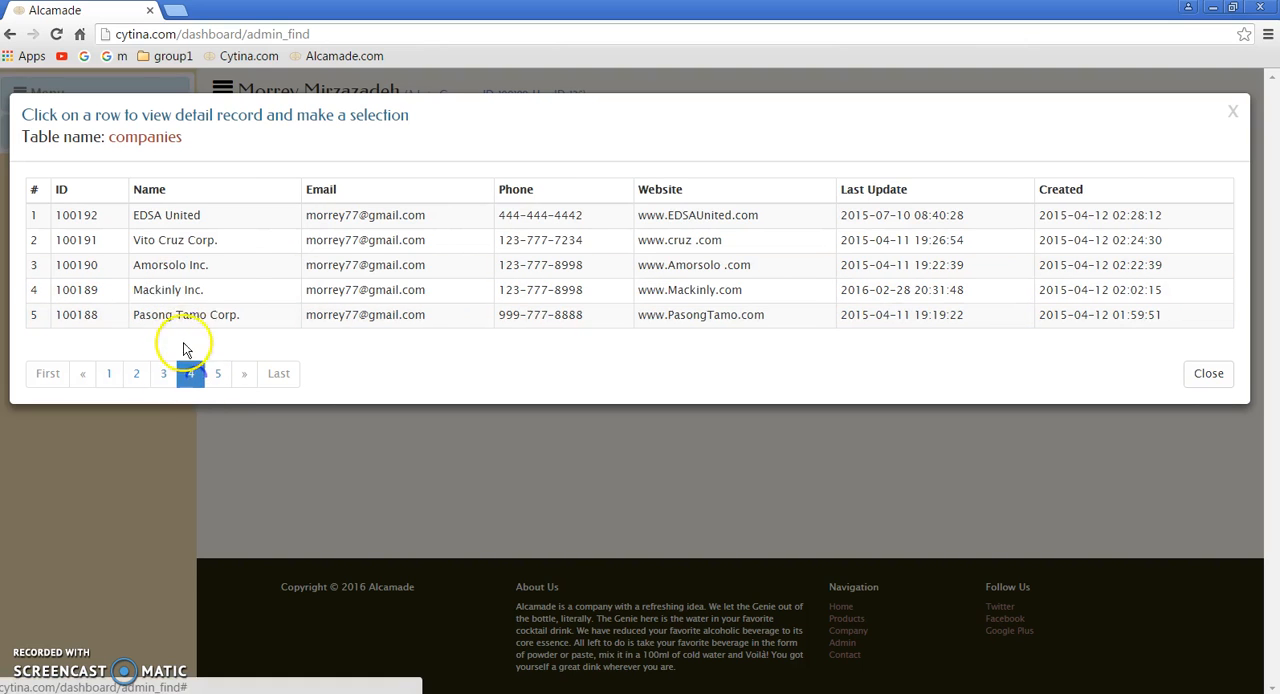
click(177, 241)
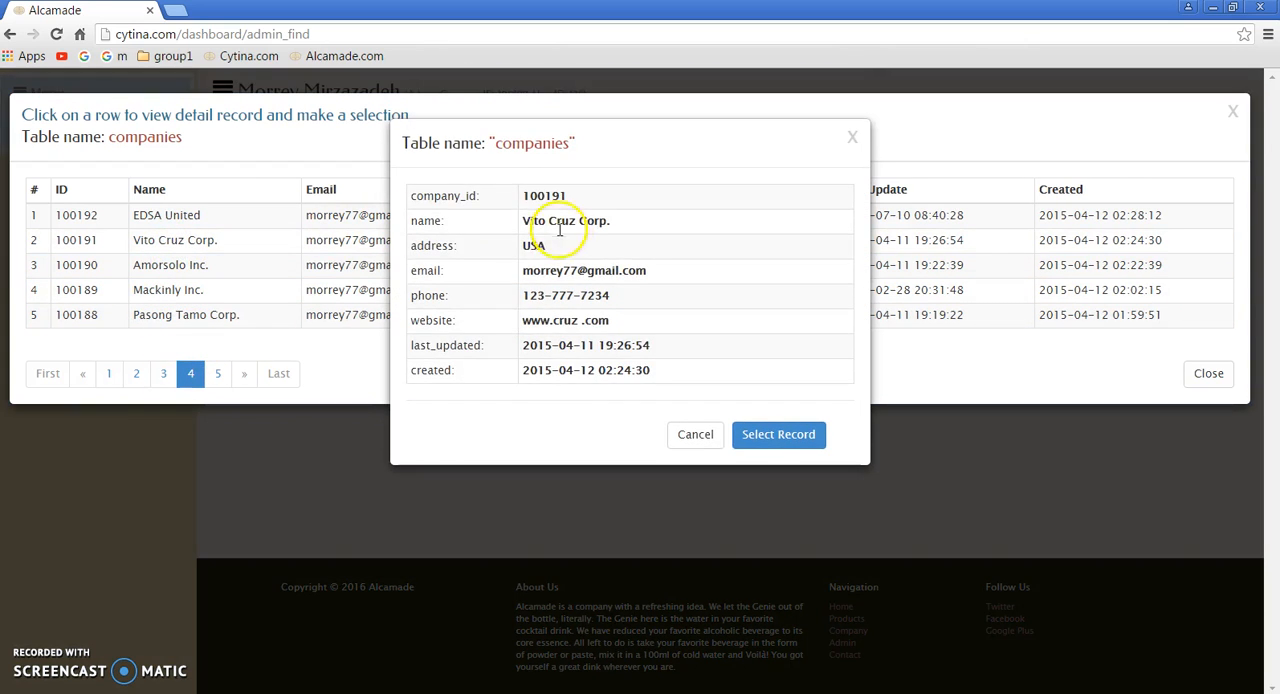
click(763, 437)
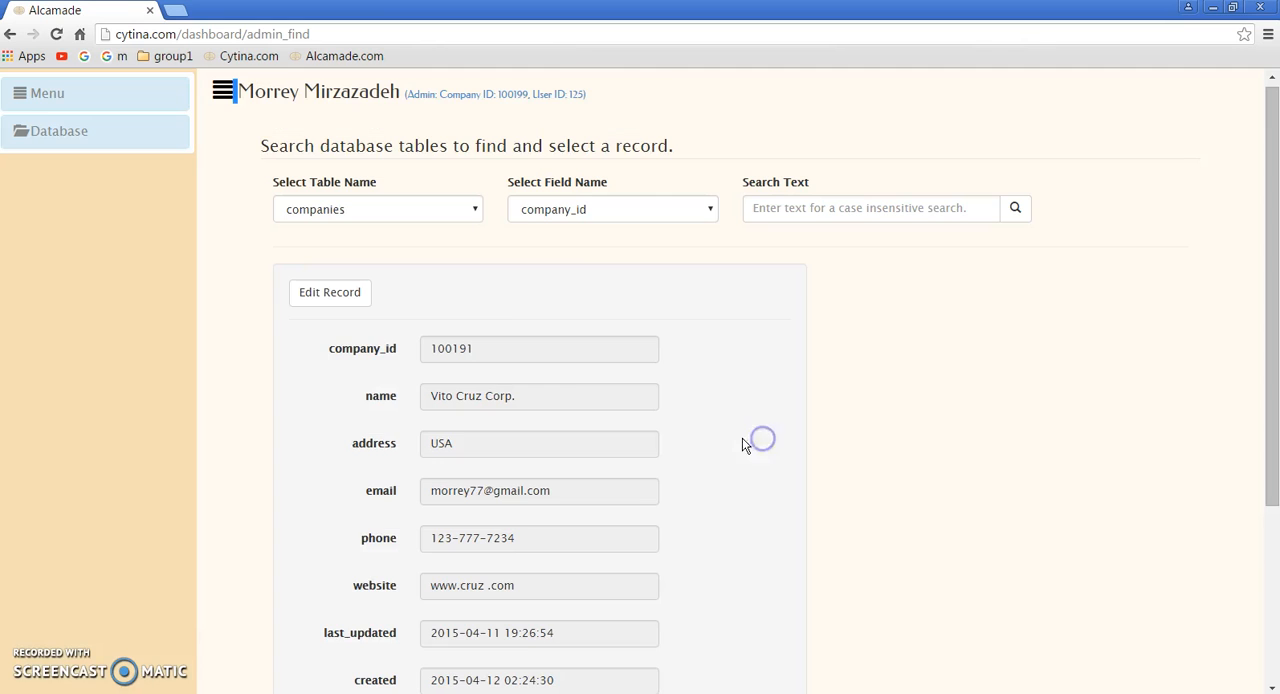
Step: Enable editing for the Vito Cruz Corp. record, set its address to UK and update the record
scroll(580, 423, down, 1)
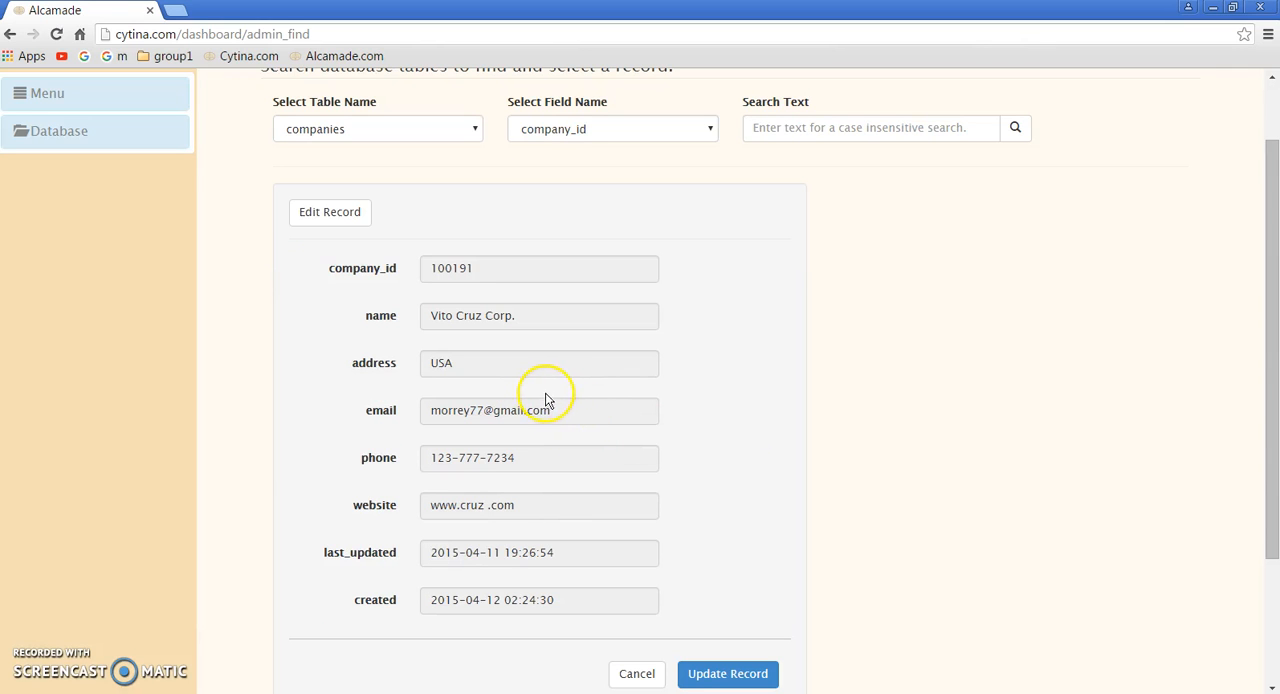
click(340, 214)
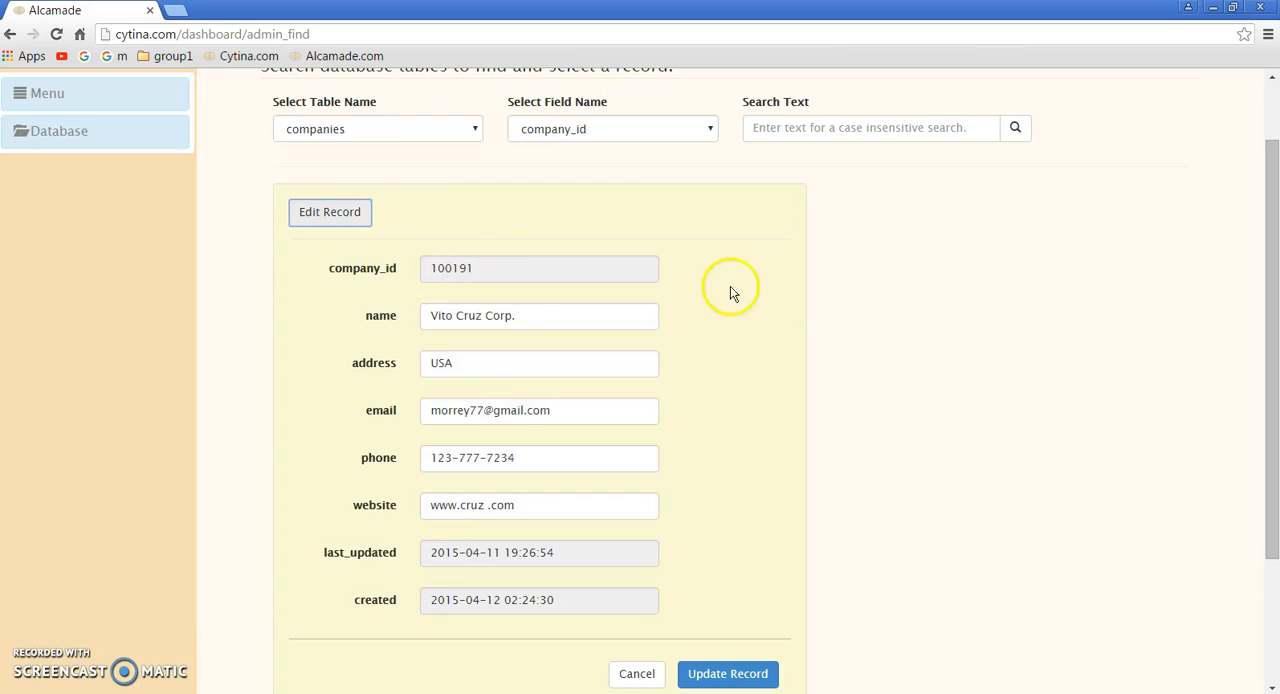
scroll(968, 388, down, 1)
click(484, 282)
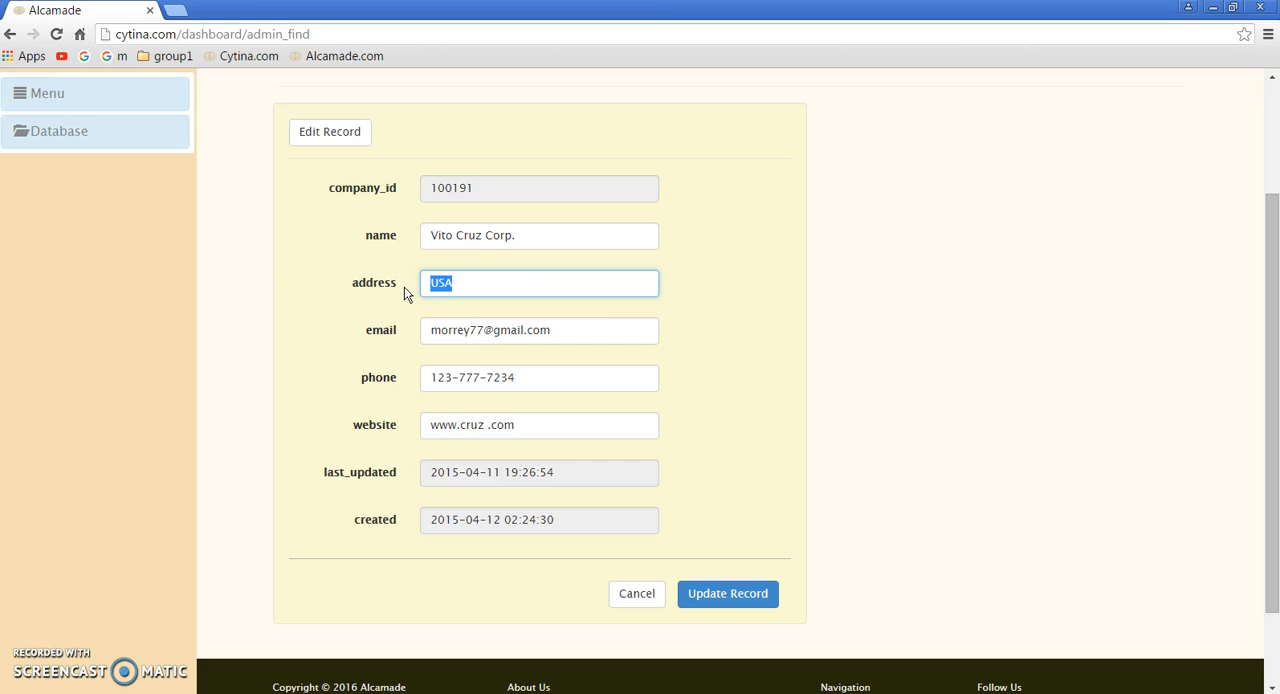
text(UK)
click(748, 600)
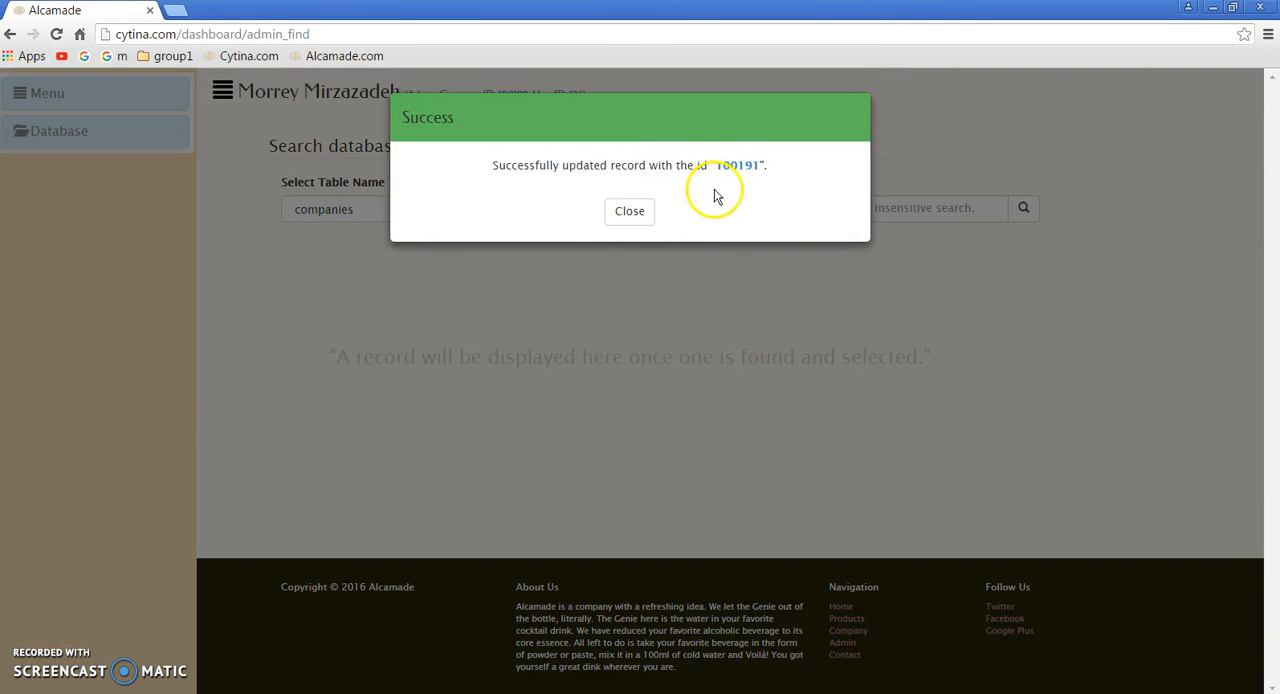
click(632, 214)
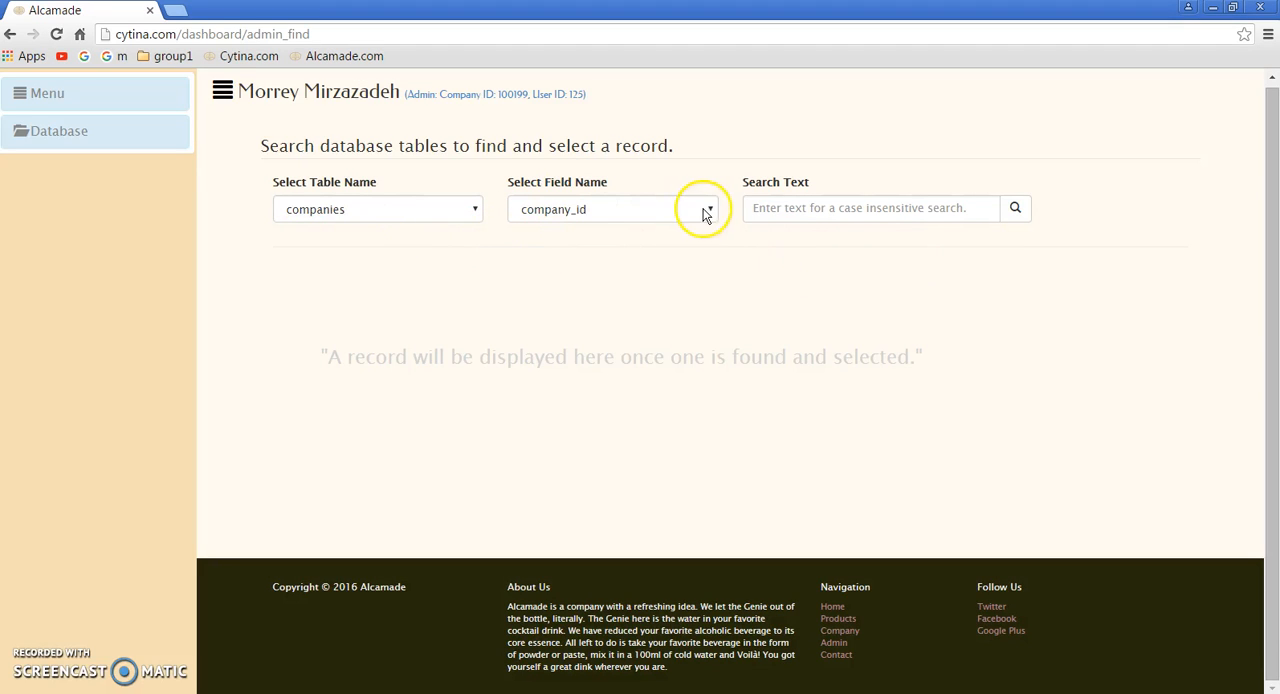
Step: Search the companies table again with blank search text and reselect the Vito Cruz Corp. record from page 4
click(1013, 208)
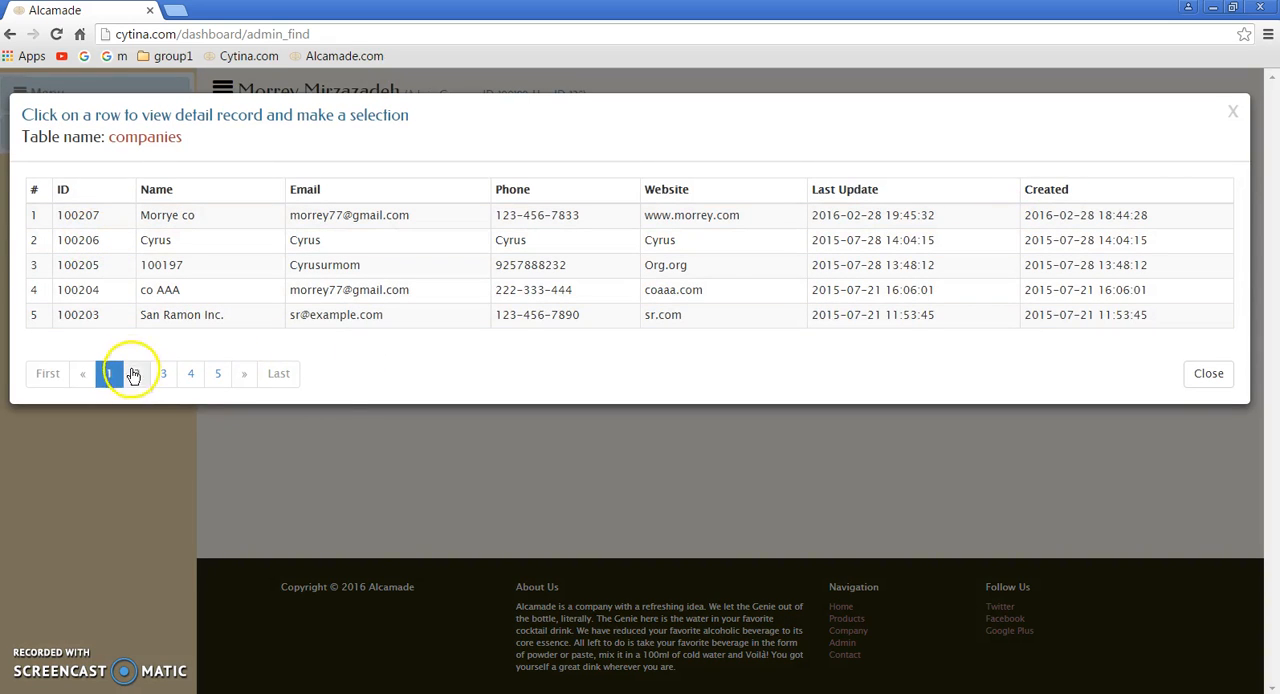
click(133, 375)
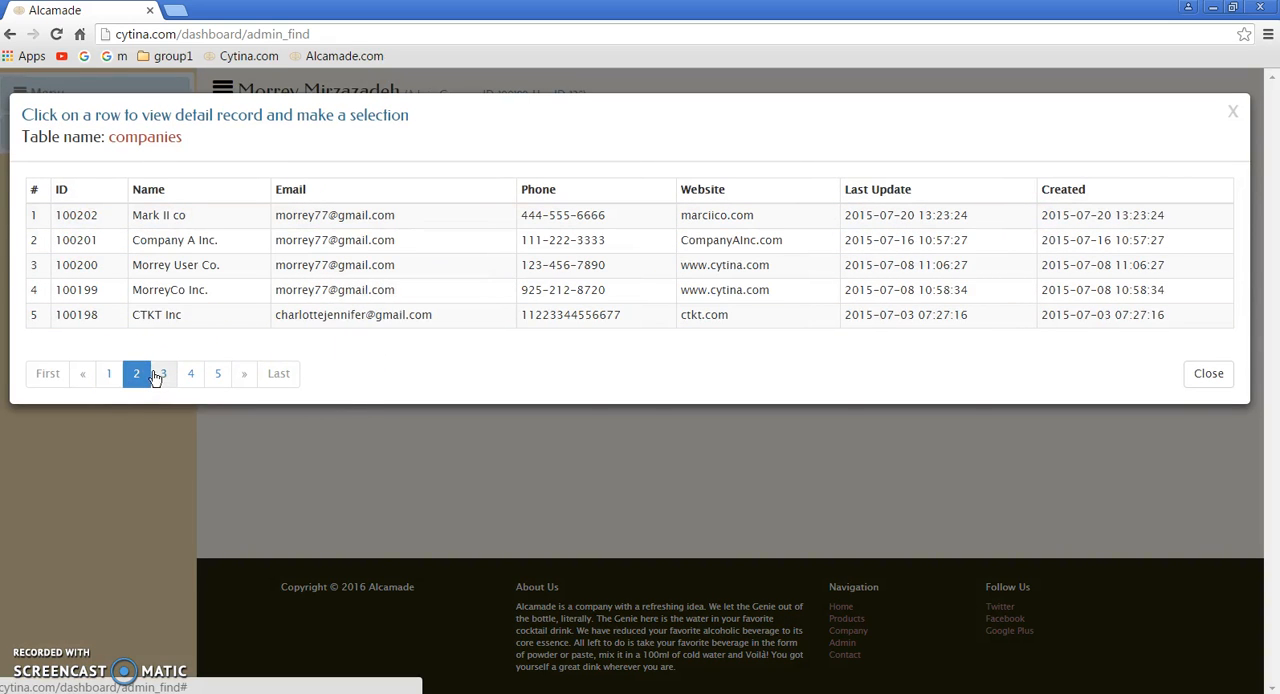
click(164, 373)
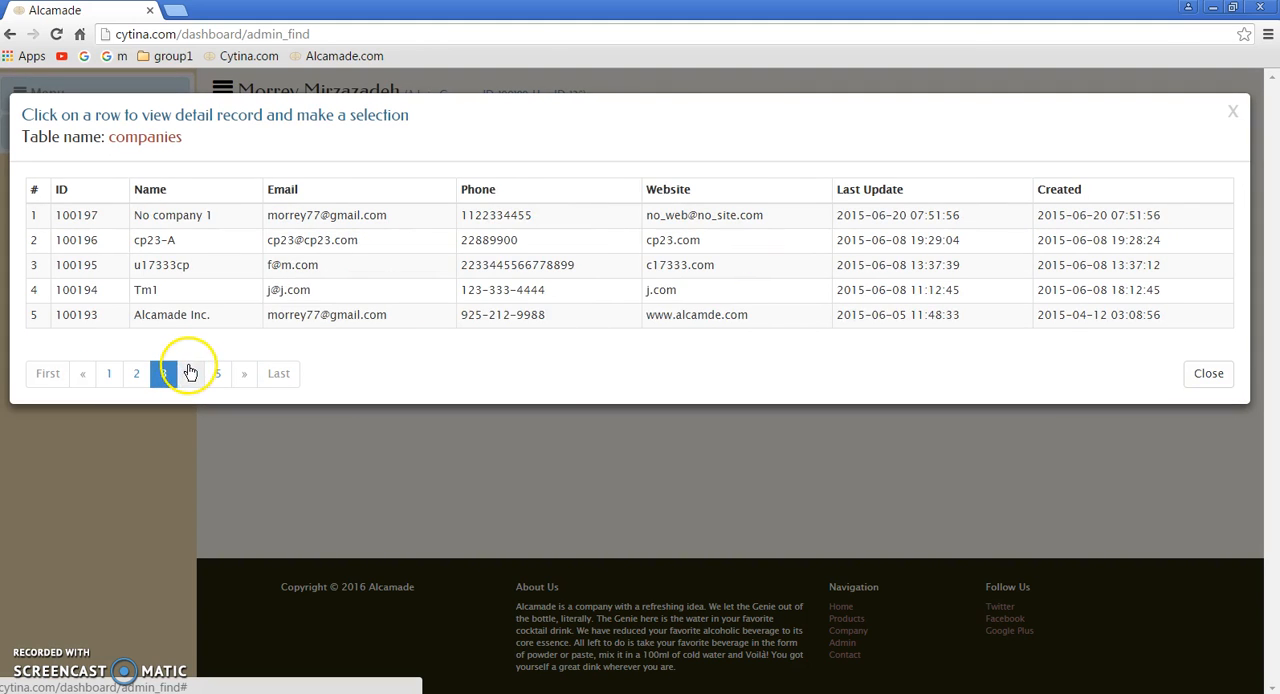
click(193, 374)
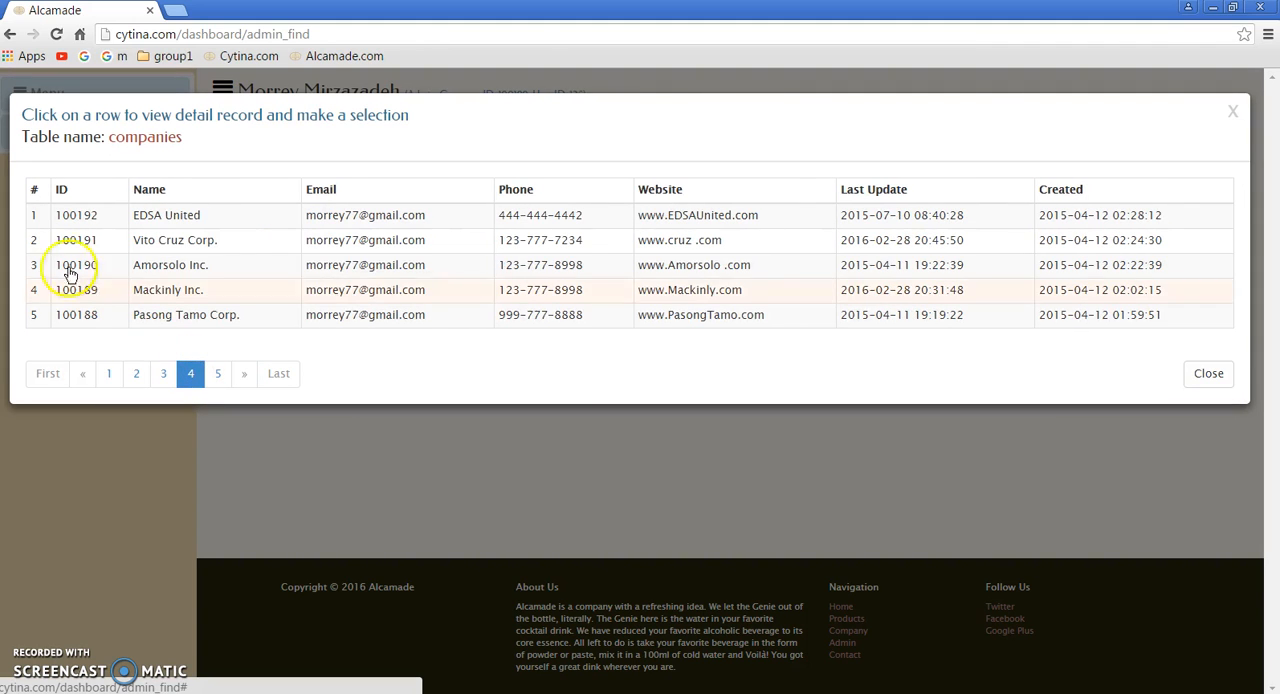
click(205, 242)
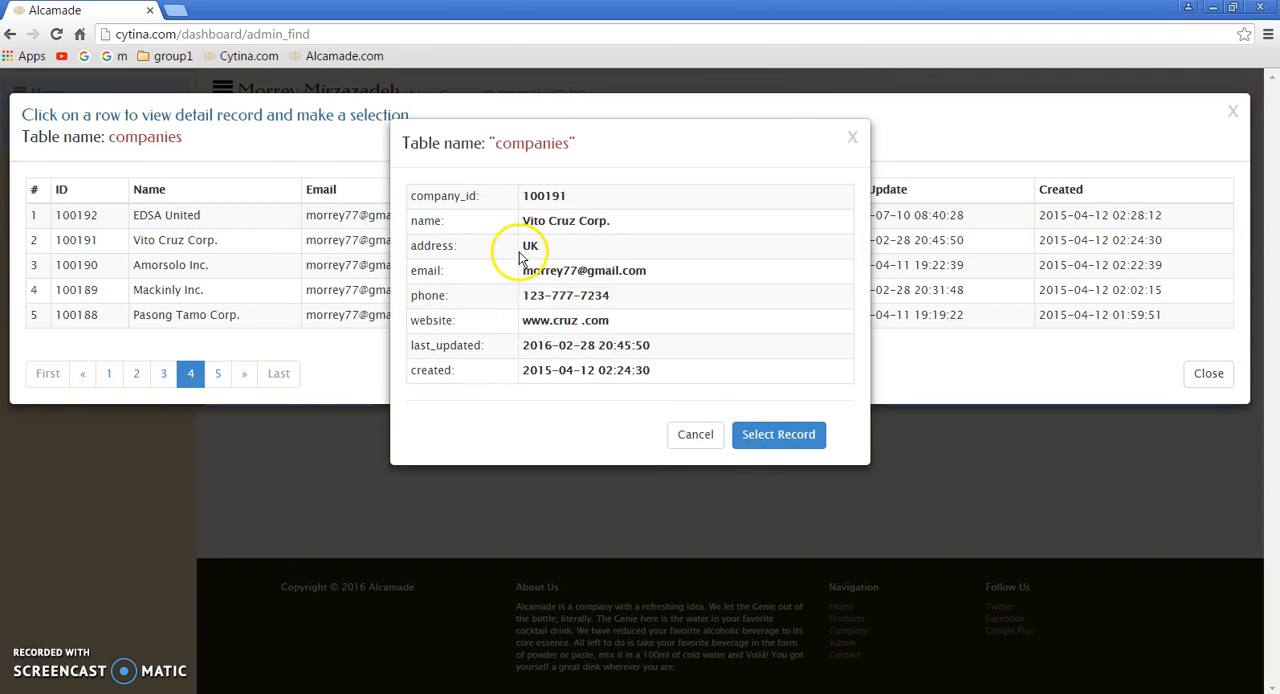
click(756, 440)
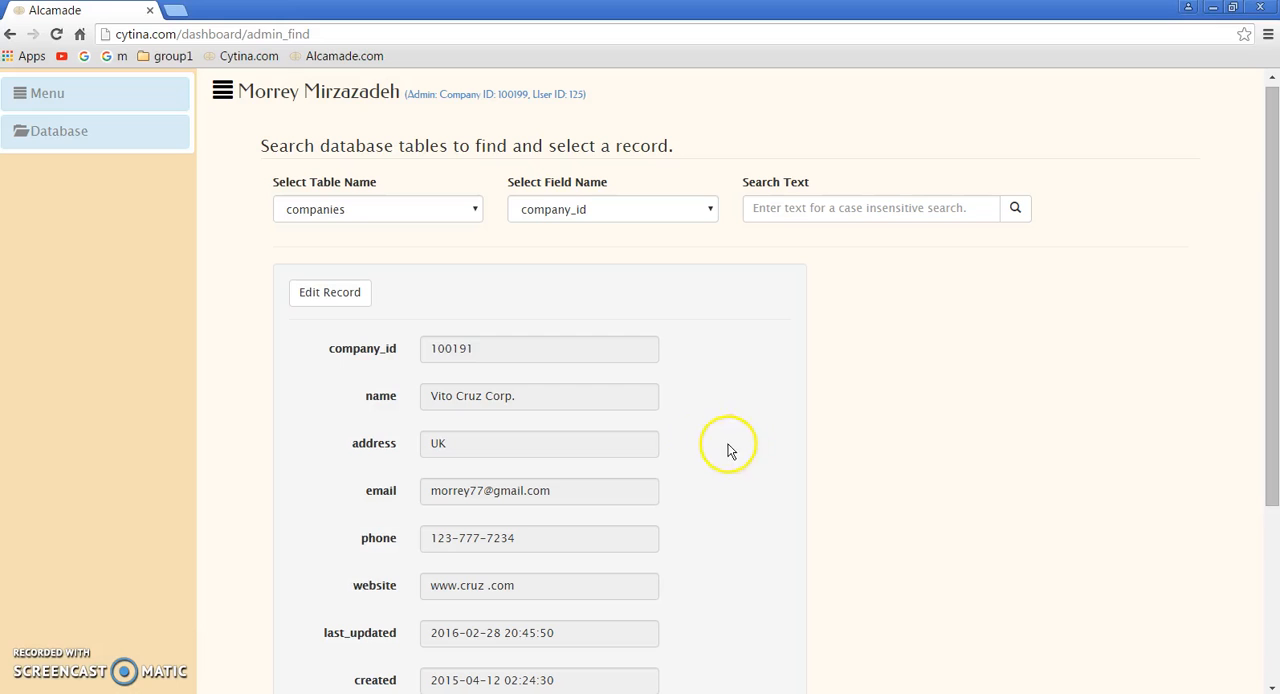
Step: Enable editing for the Vito Cruz Corp. record, set its address to USA and update the record
click(344, 297)
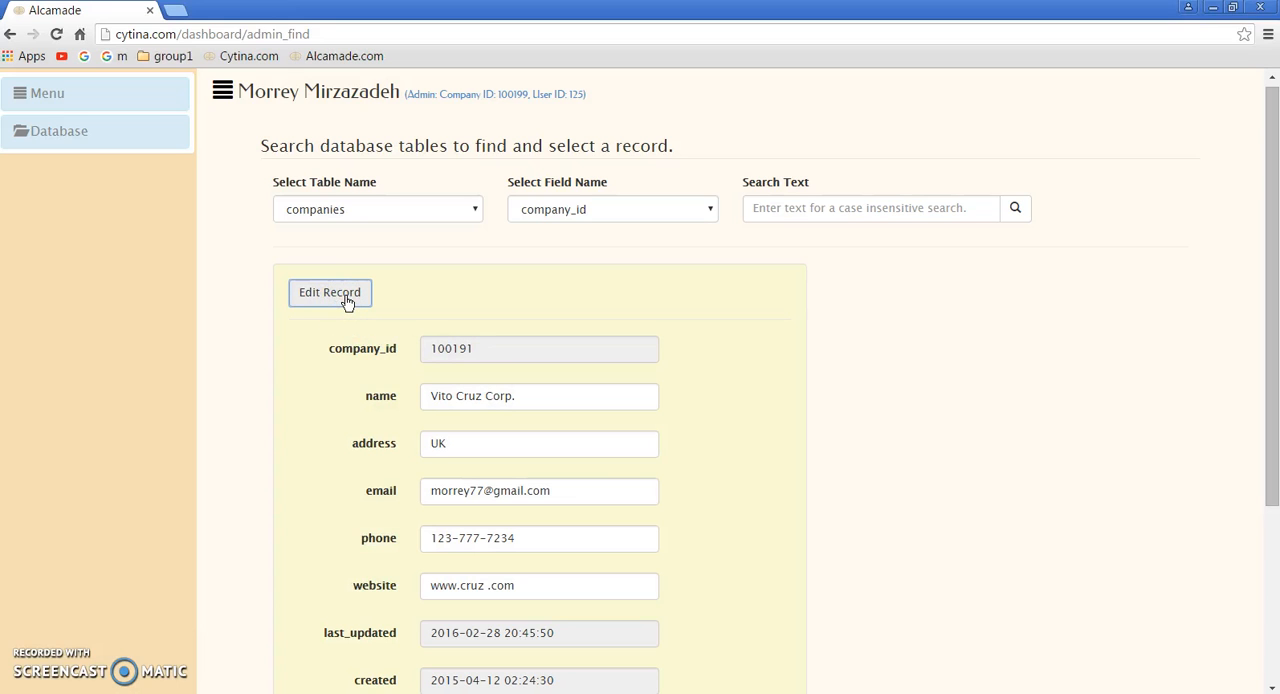
scroll(579, 322, down, 3)
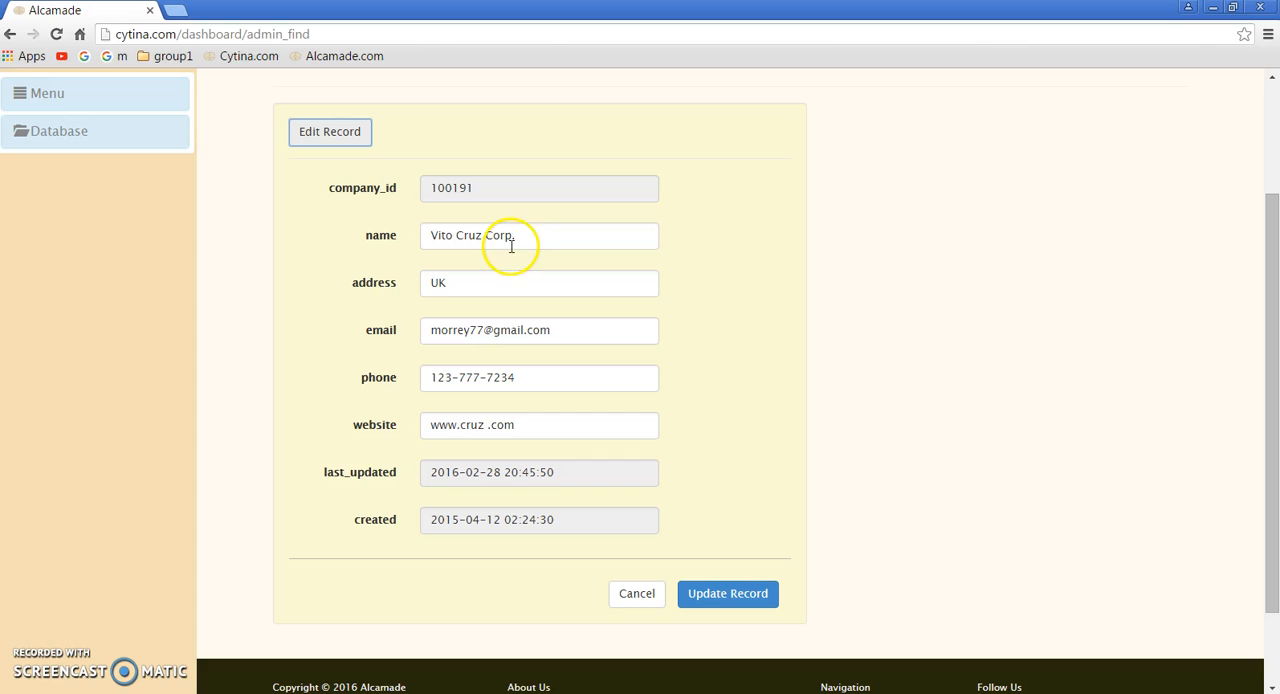
click(409, 291)
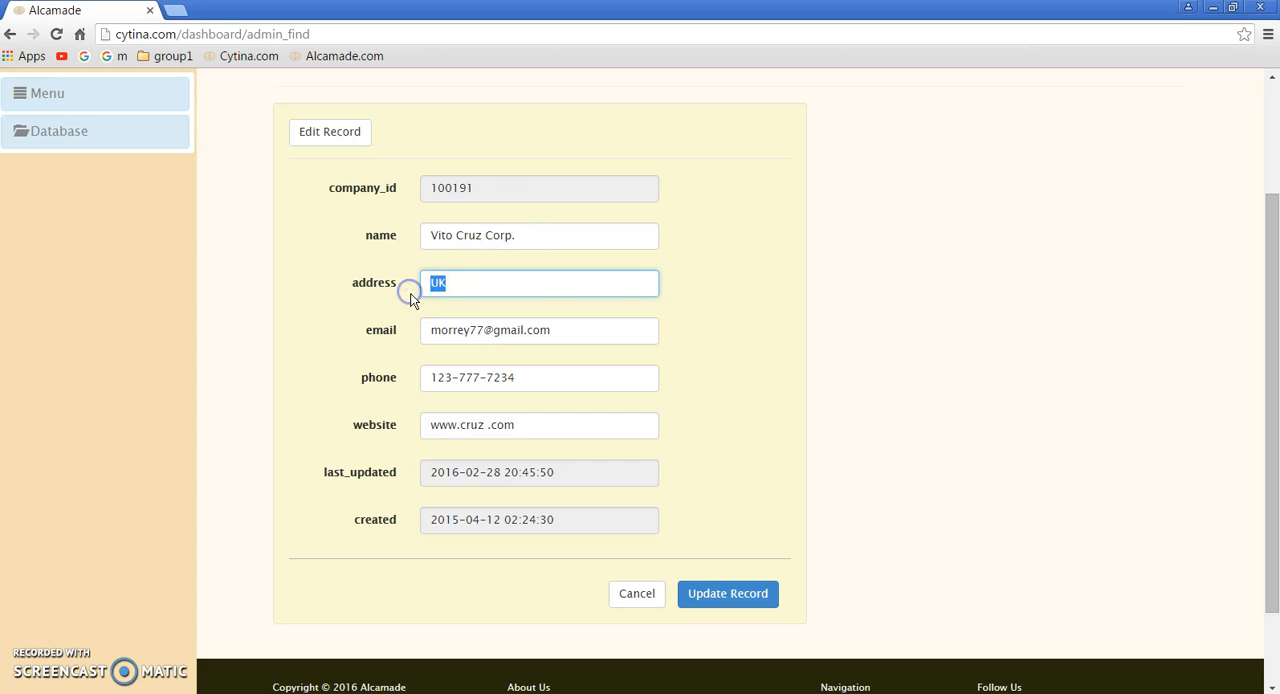
text(USA)
click(725, 596)
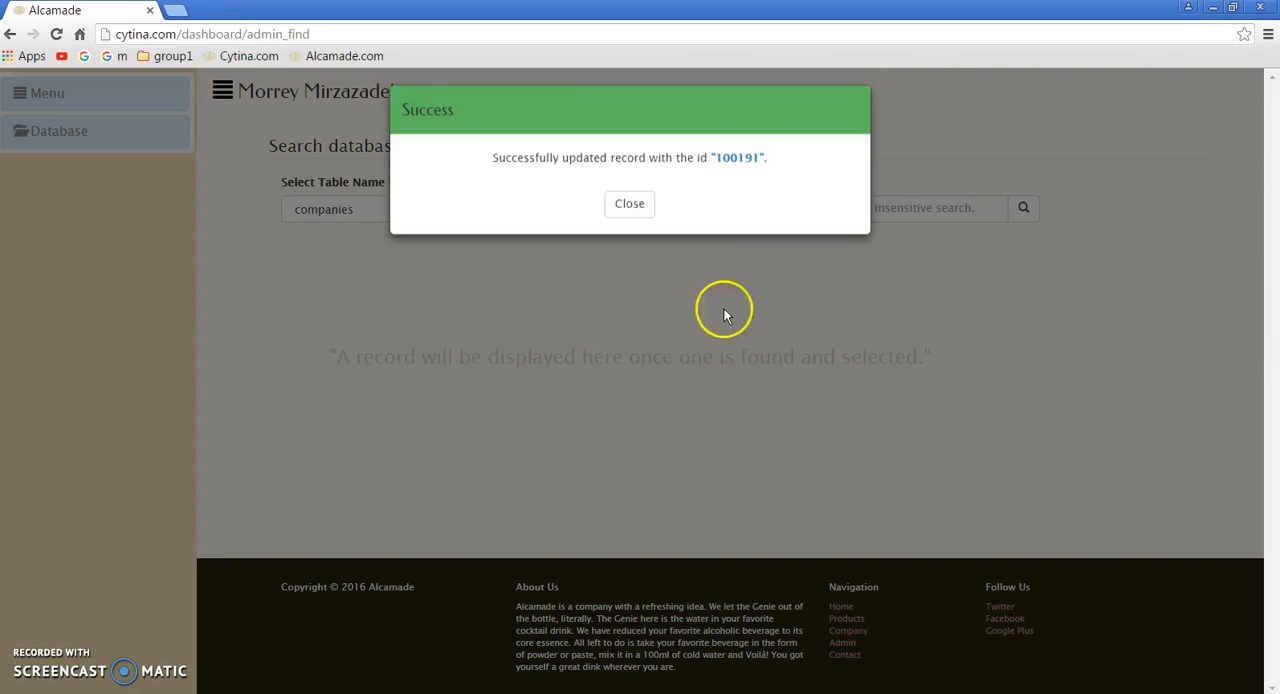
Step: Search the companies table by company_id for the text 191
click(638, 222)
click(790, 210)
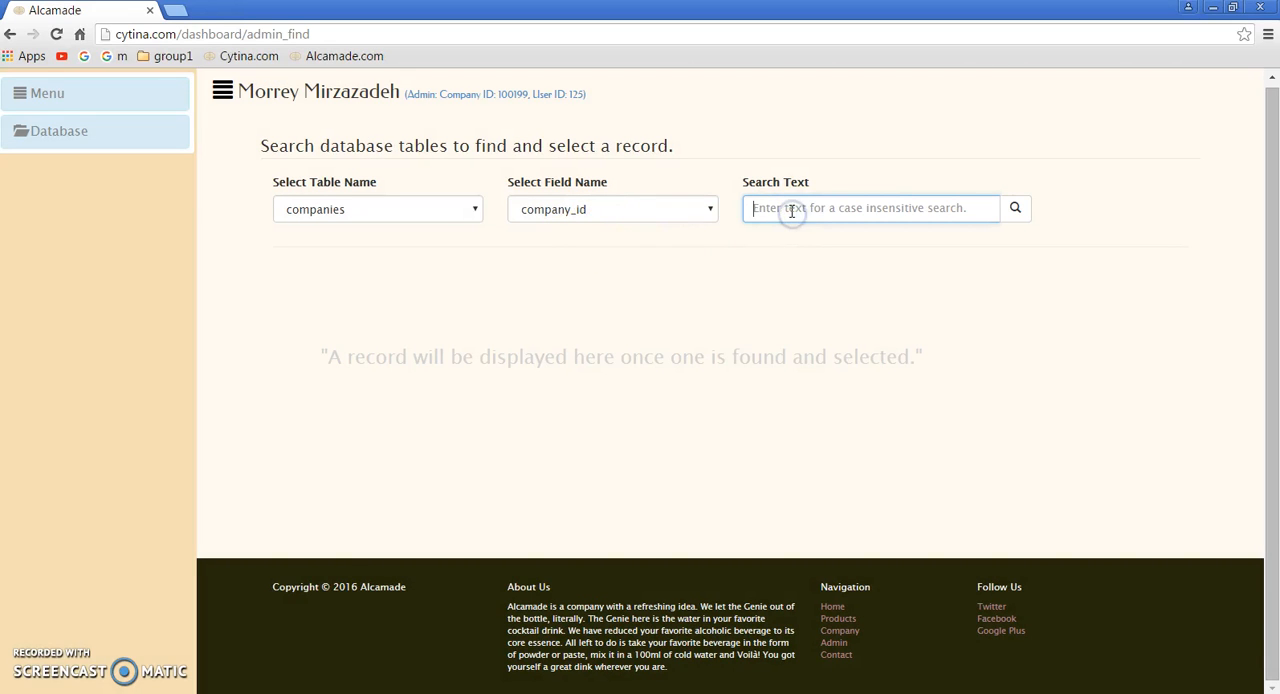
text(191)
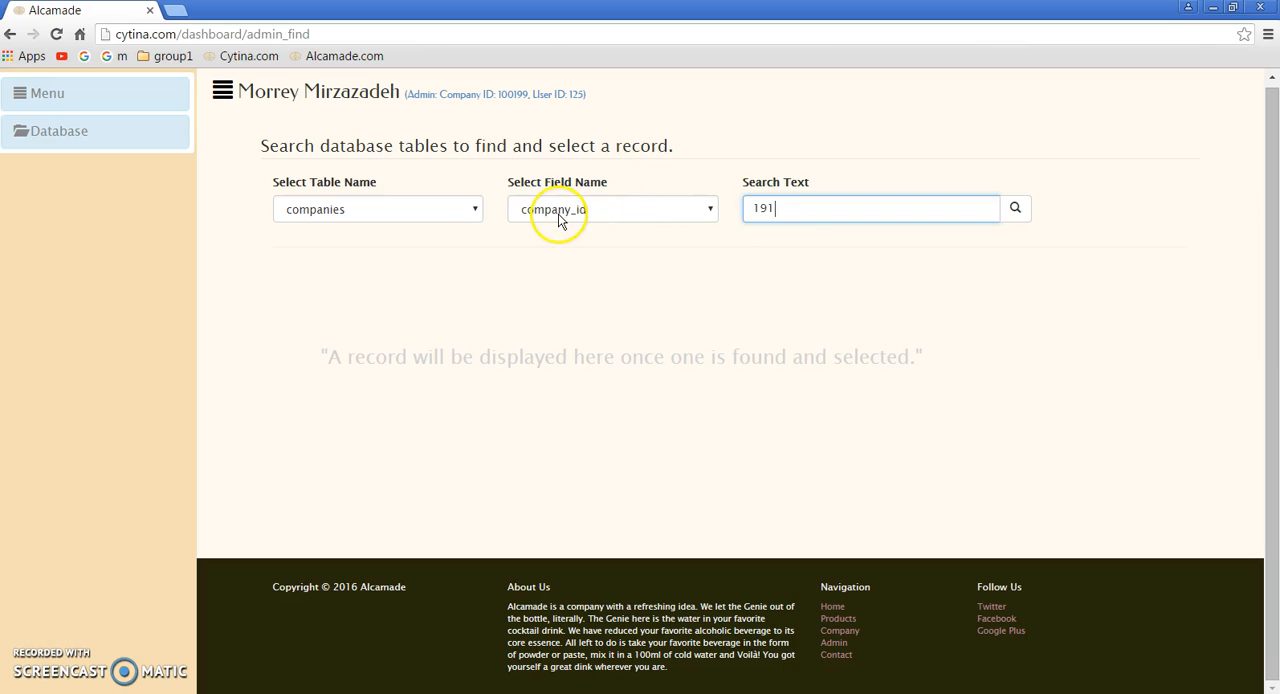
click(700, 207)
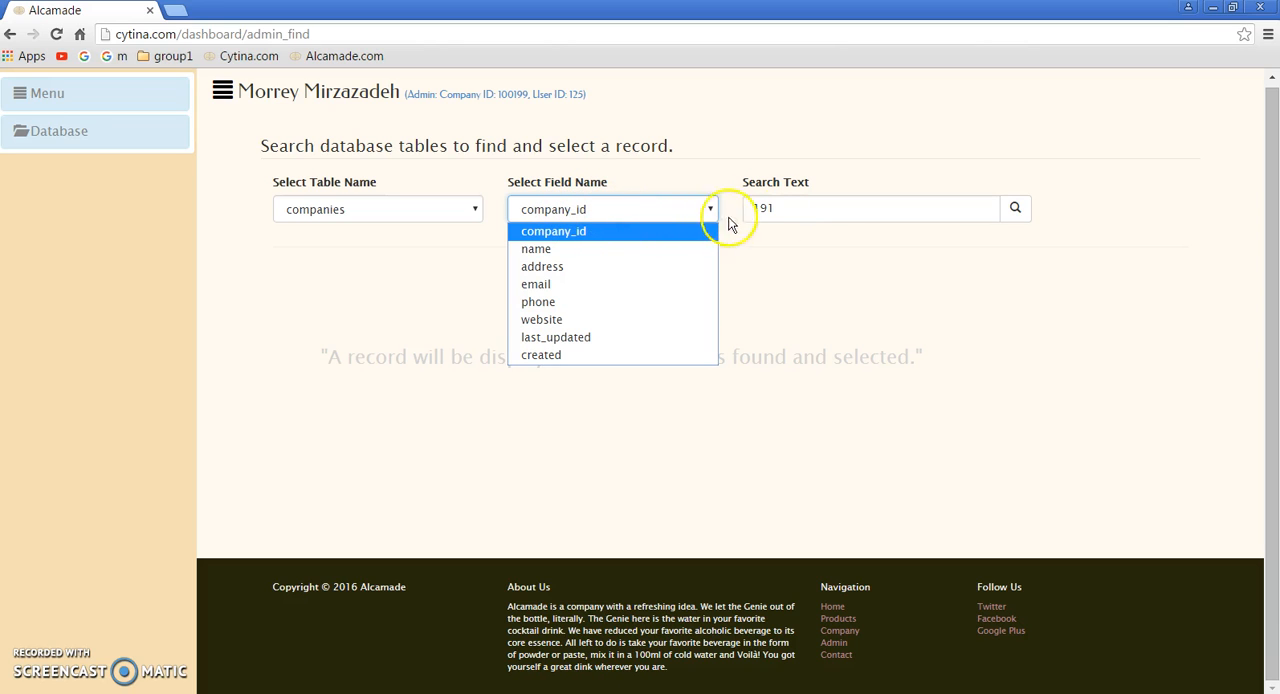
click(857, 207)
text(191)
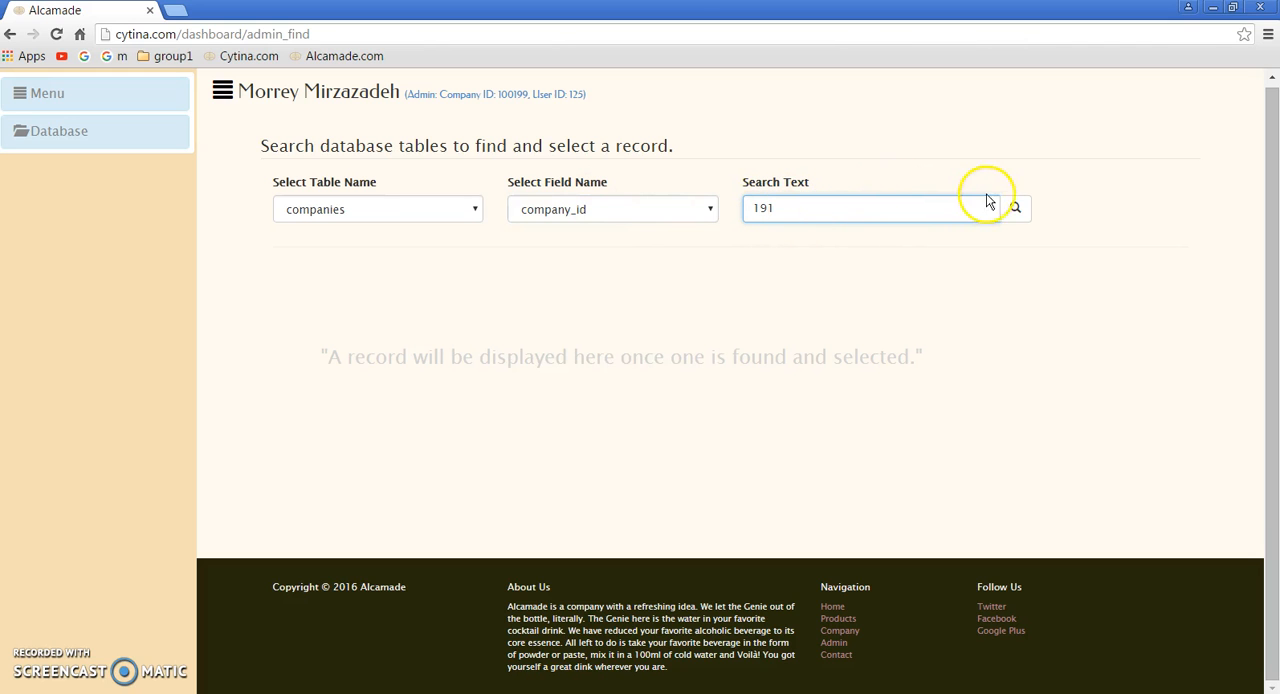
click(1015, 207)
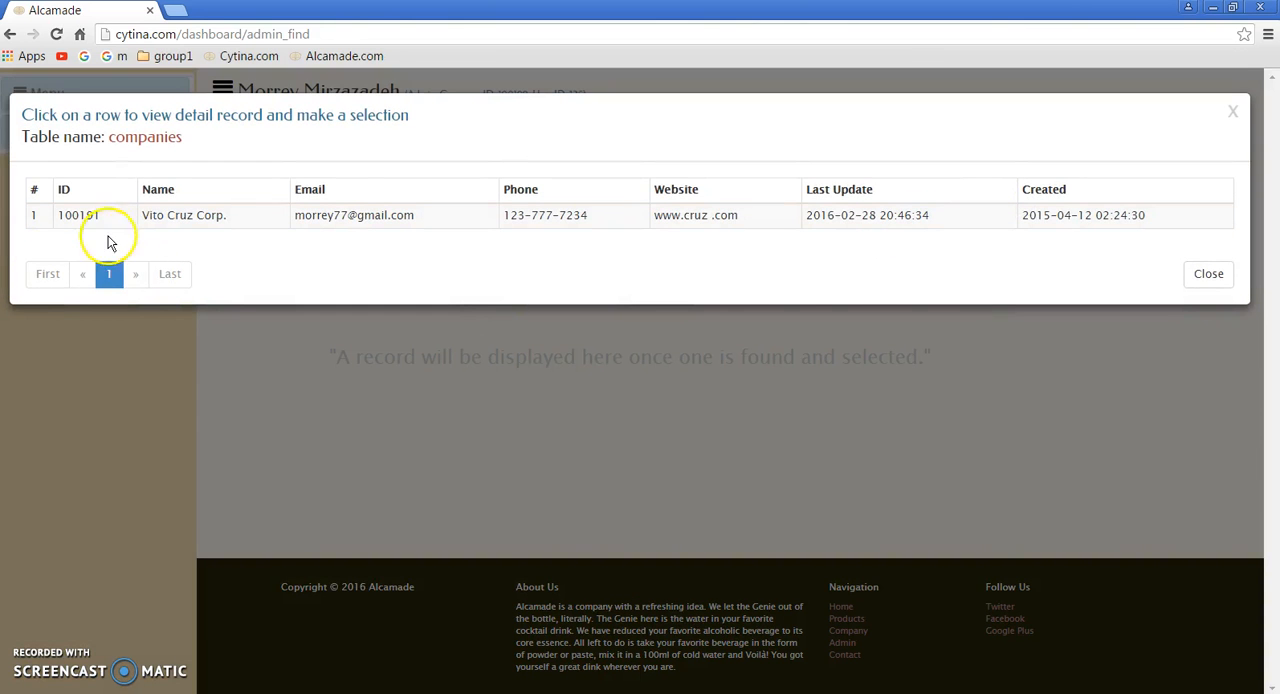
Step: Open the details of the Vito Cruz Corp. search result and select that record
click(346, 218)
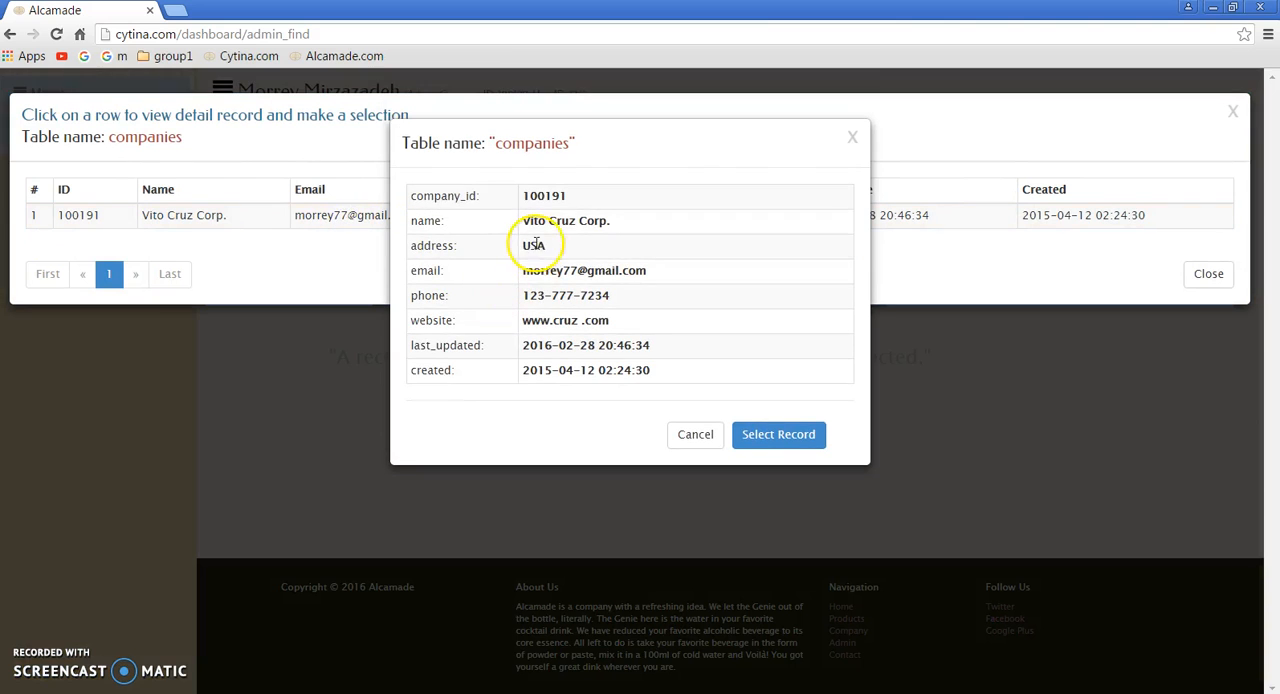
click(770, 436)
scroll(514, 402, down, 2)
scroll(500, 400, up, 2)
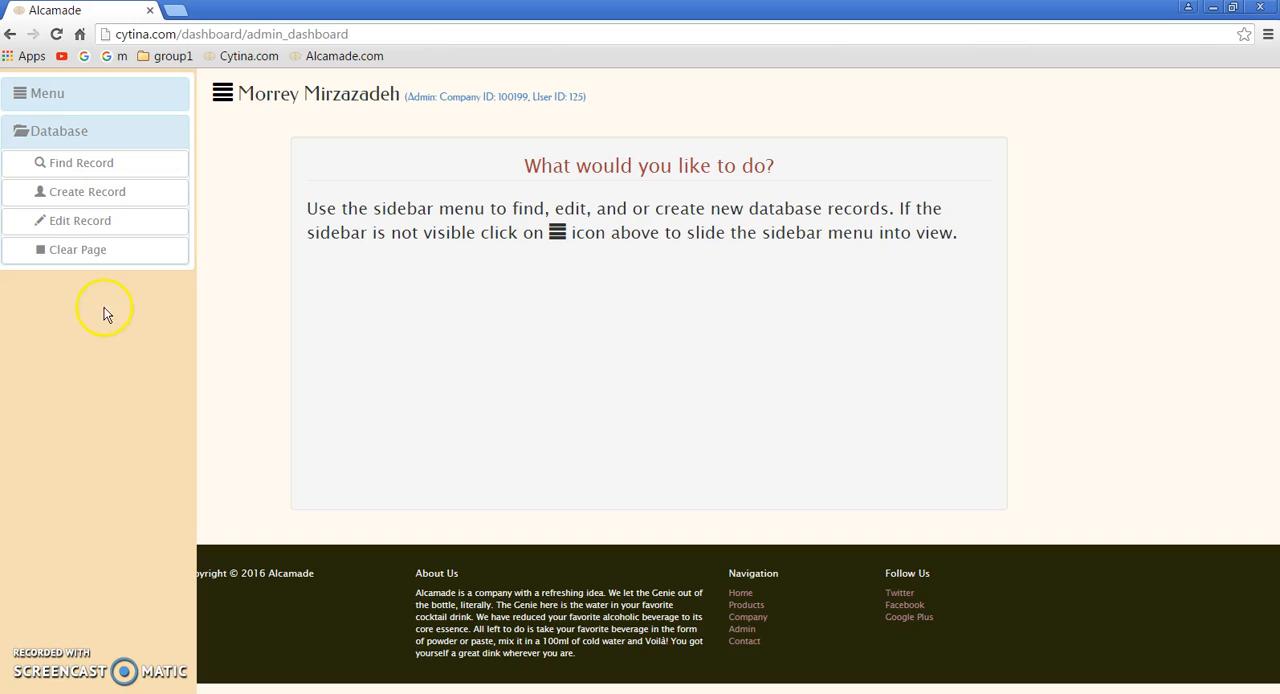
Step: Start creating a new database record for the users table
click(100, 191)
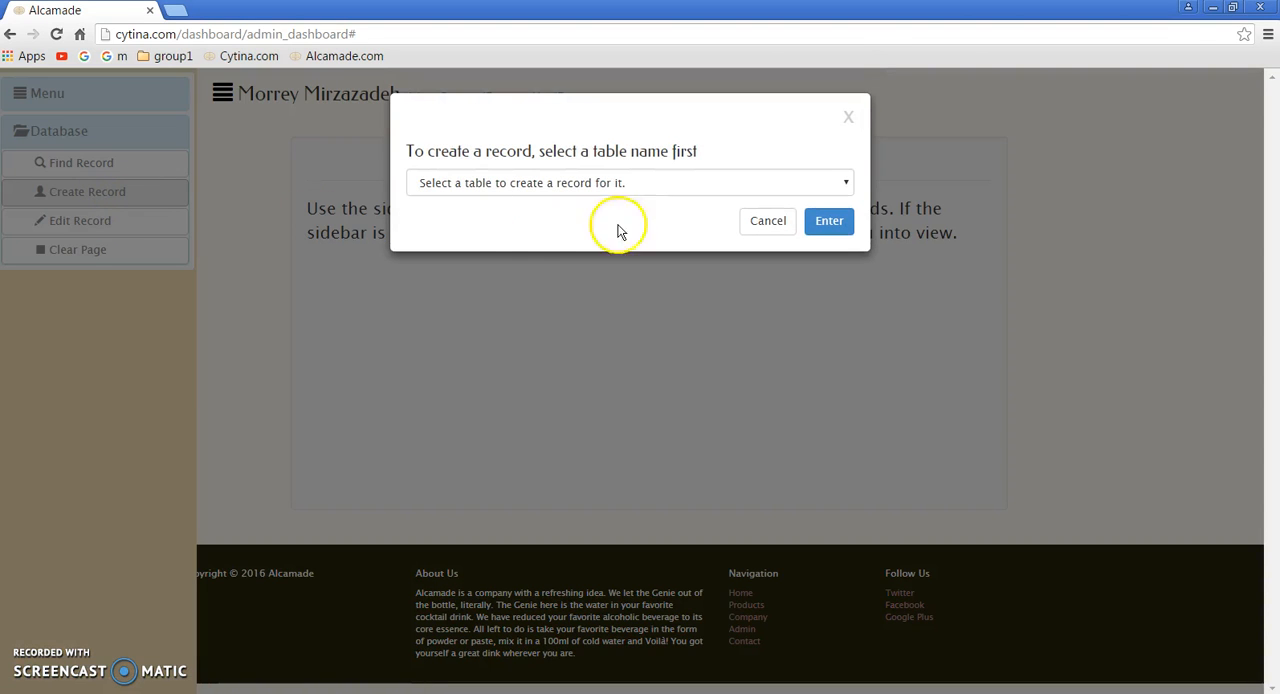
click(703, 178)
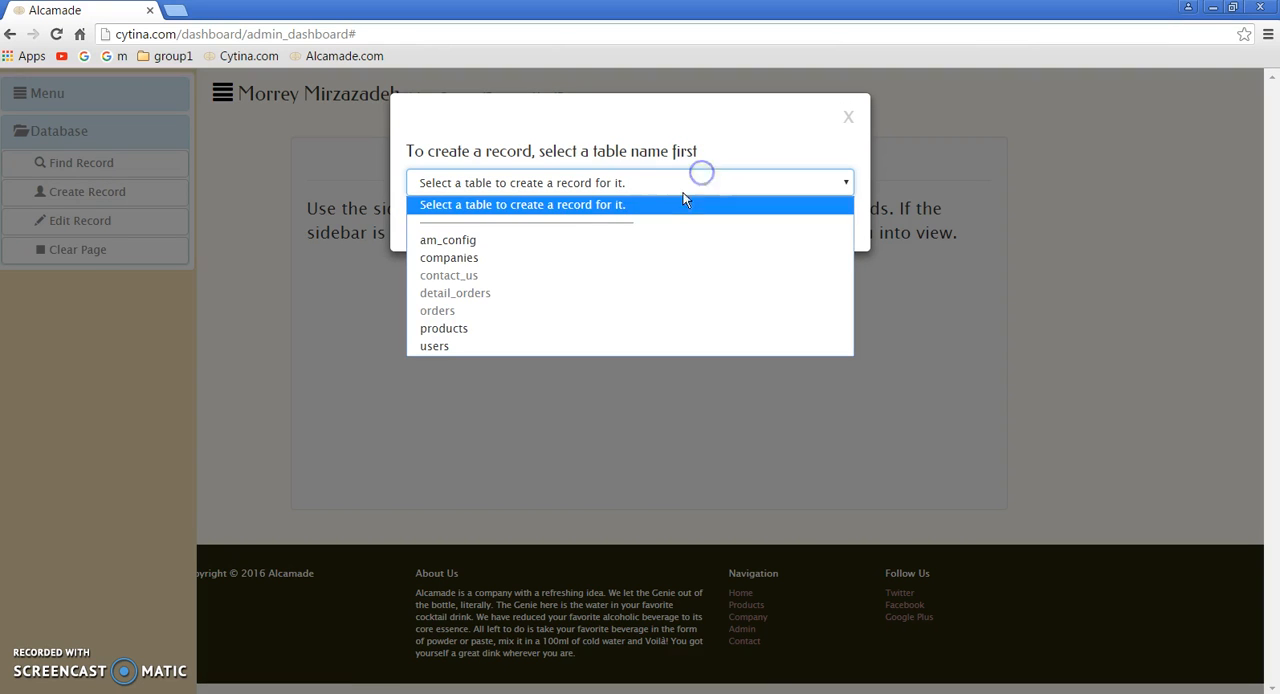
click(452, 346)
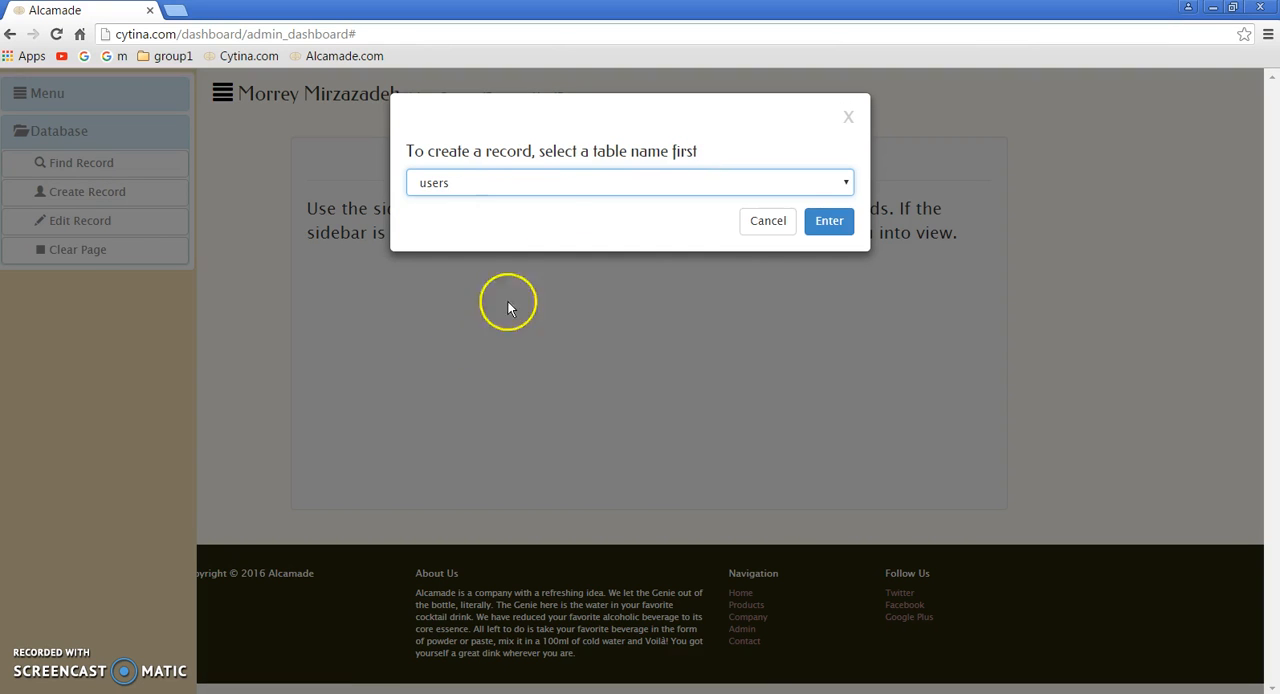
click(832, 220)
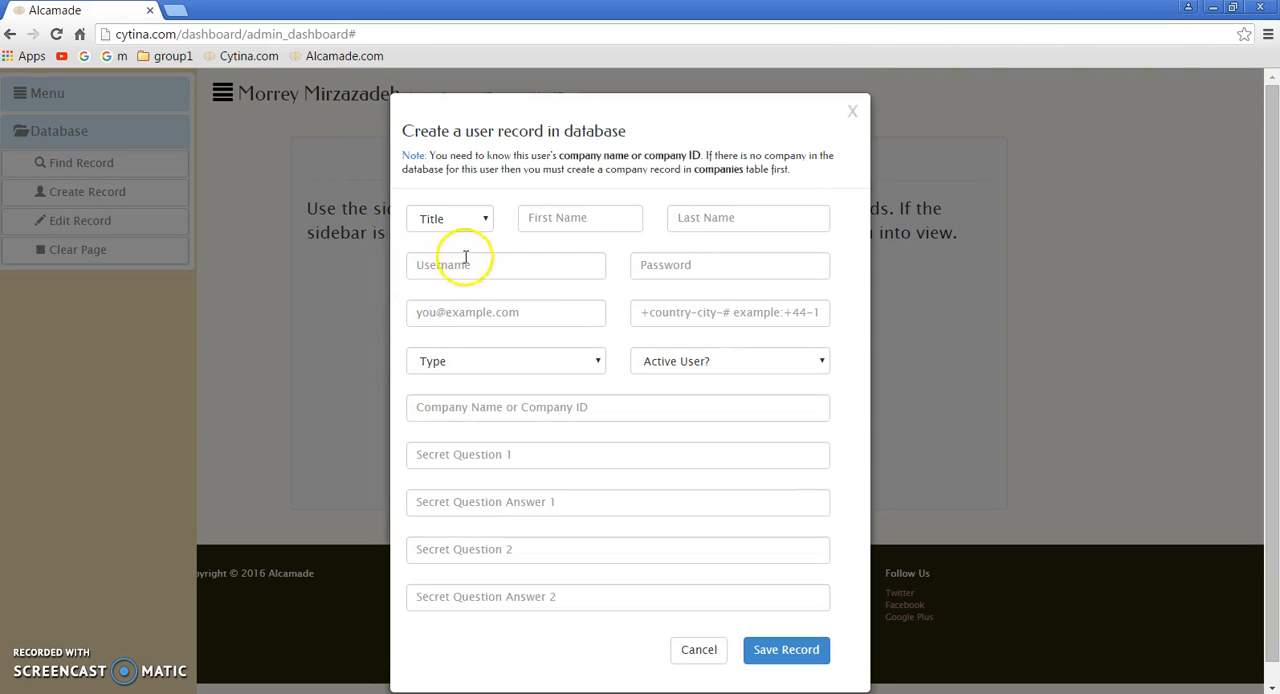
Step: Set the new user's title to Mrs. and enter the first name, last name, username and password
click(484, 219)
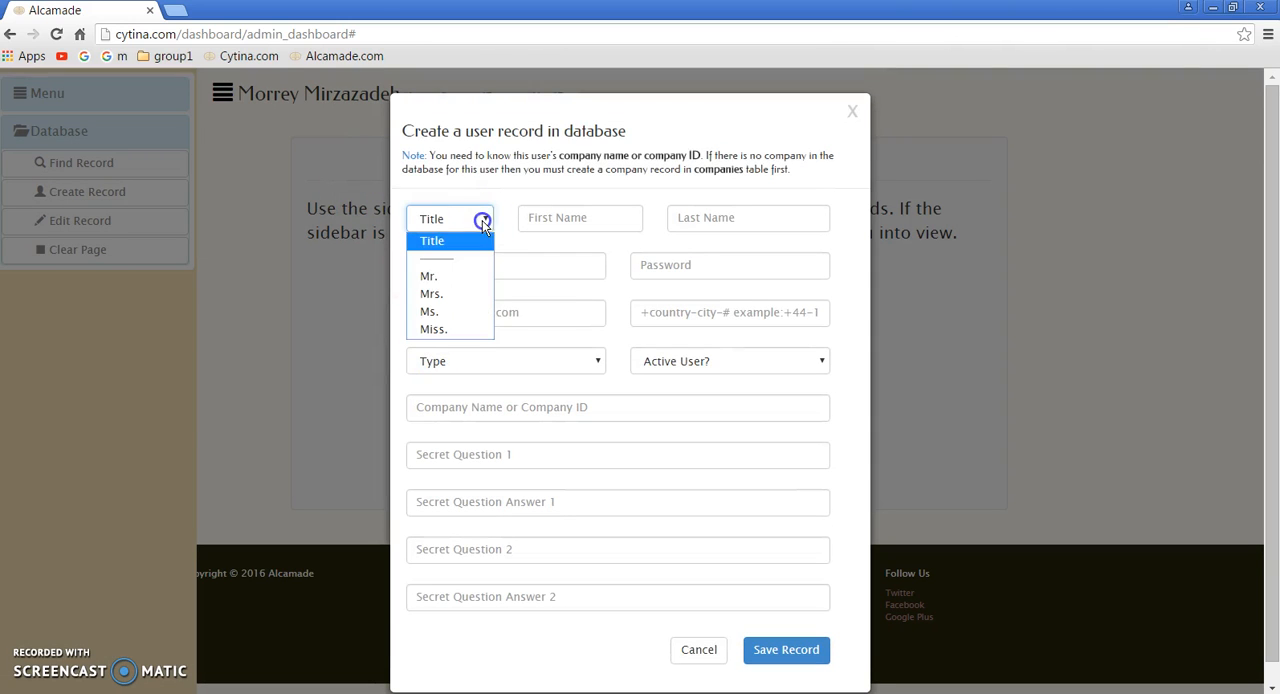
click(447, 294)
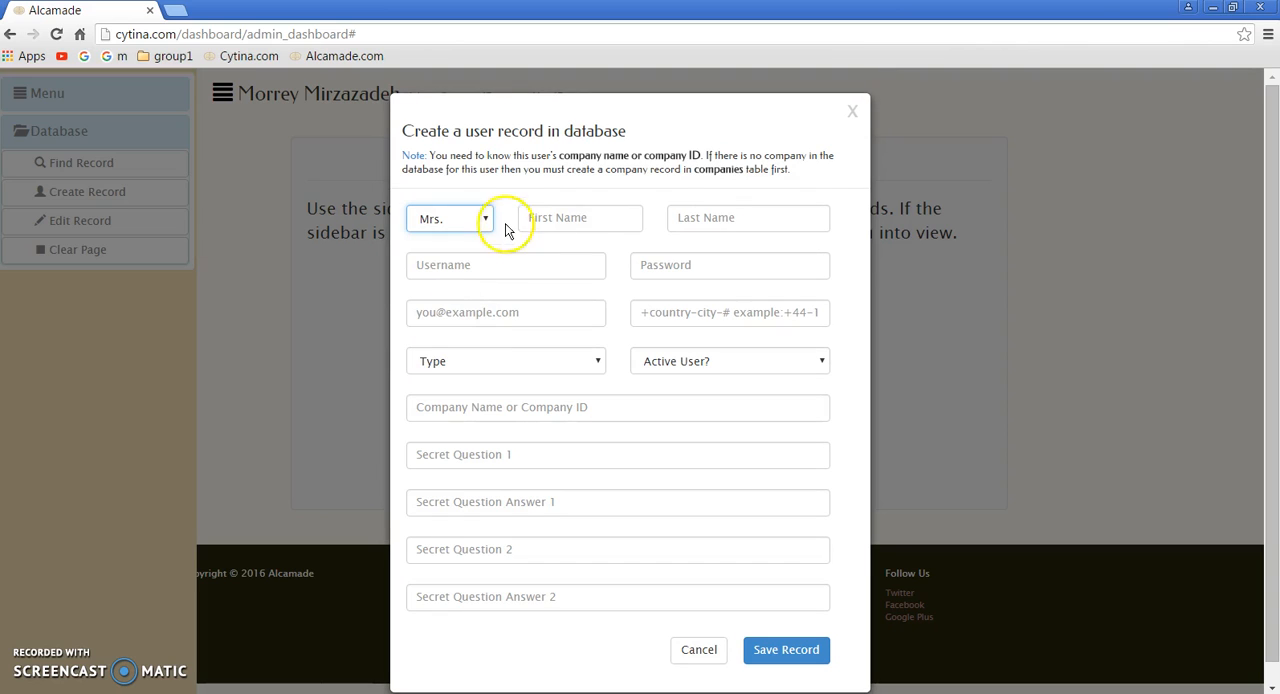
click(578, 214)
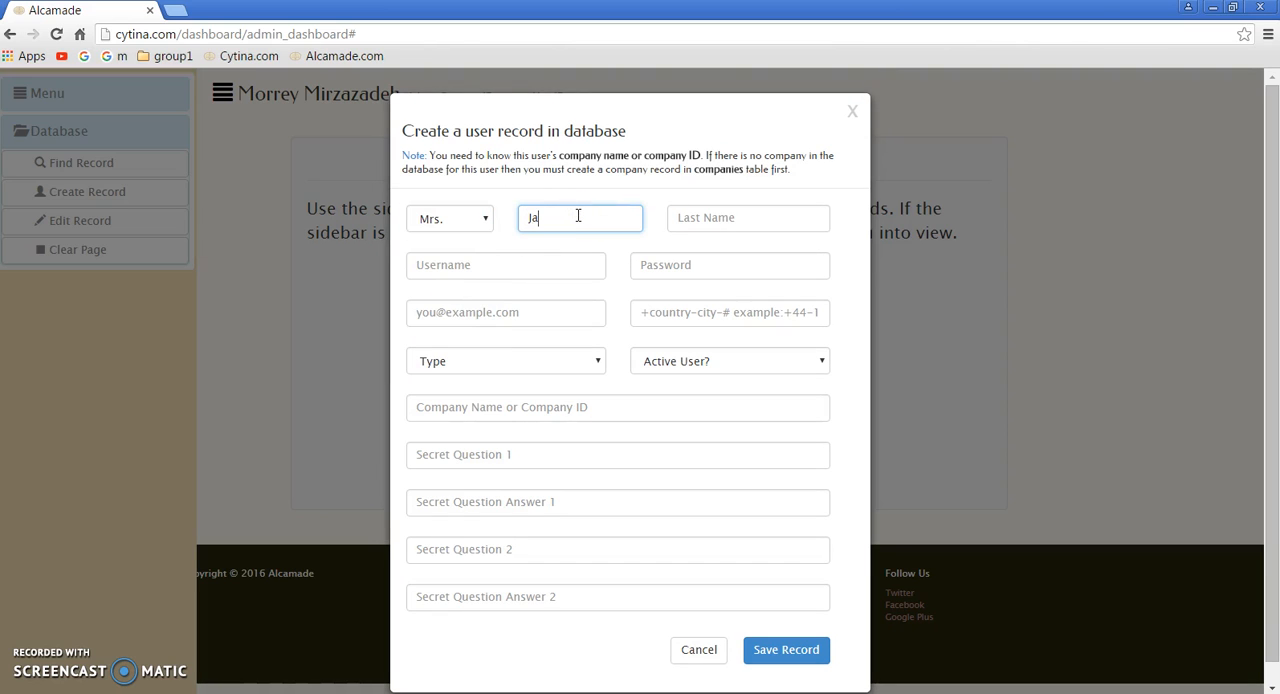
click(762, 222)
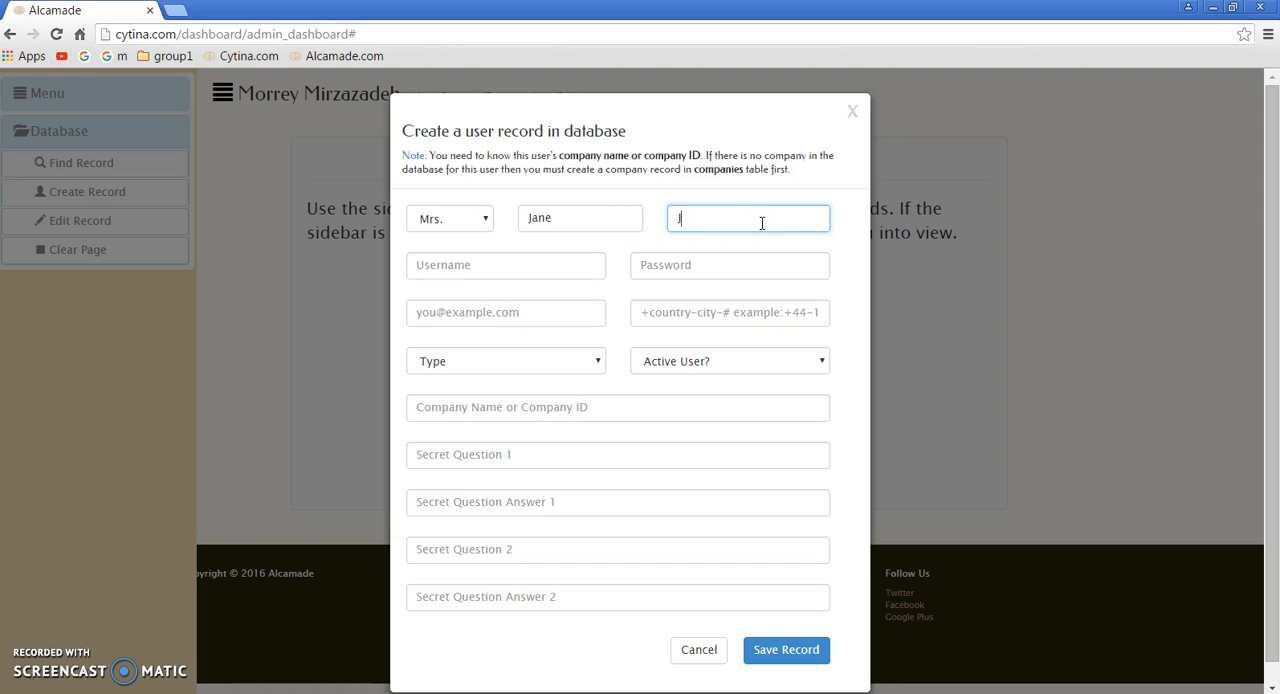
click(543, 265)
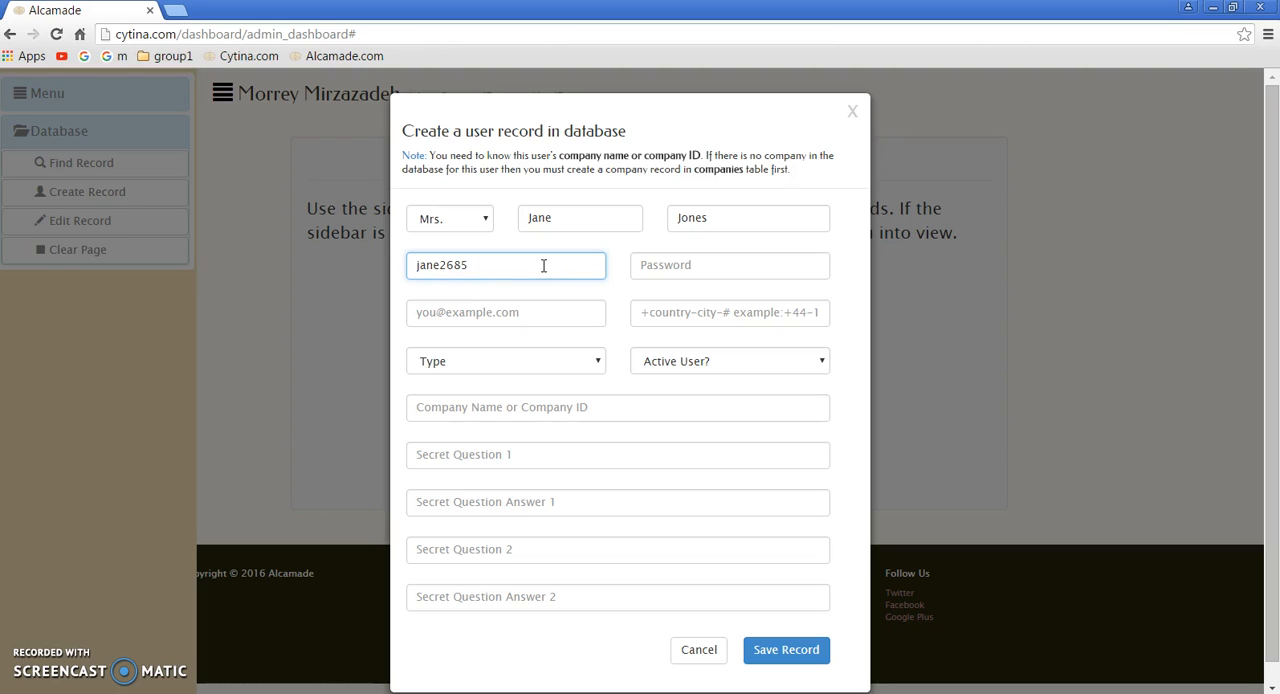
click(680, 264)
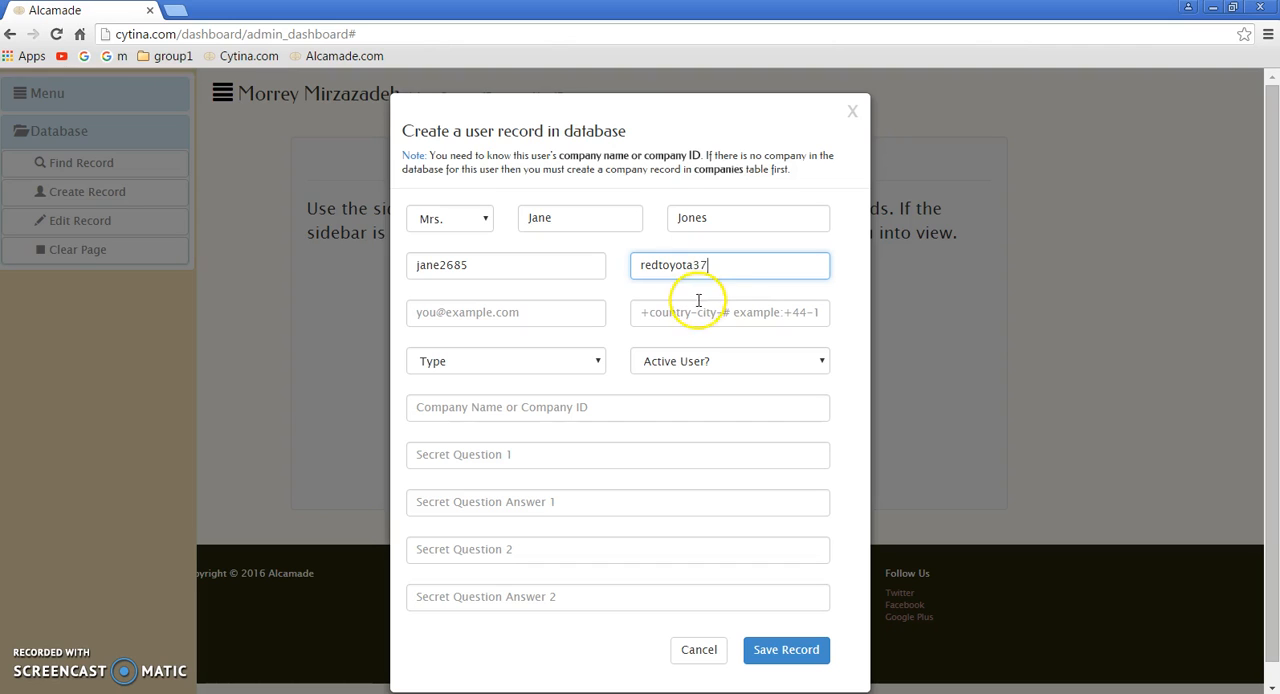
drag(709, 284, 612, 283)
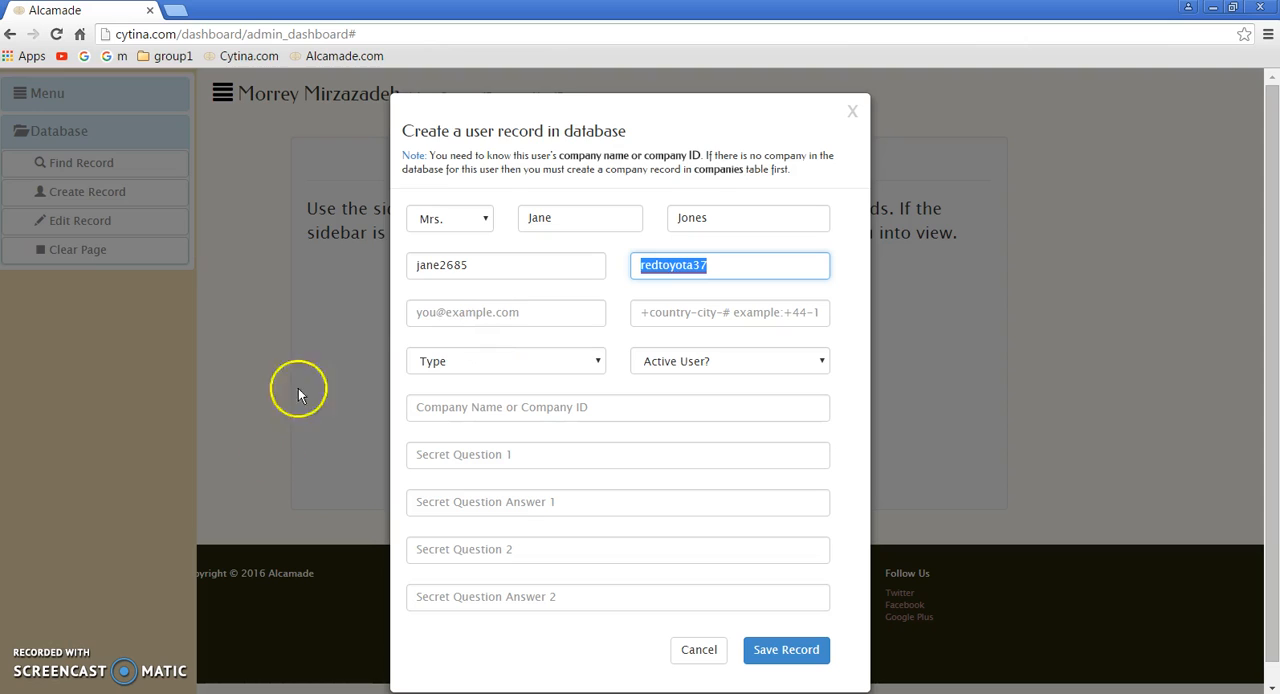
Step: Fill in the new user's e-mail address and phone number
click(435, 315)
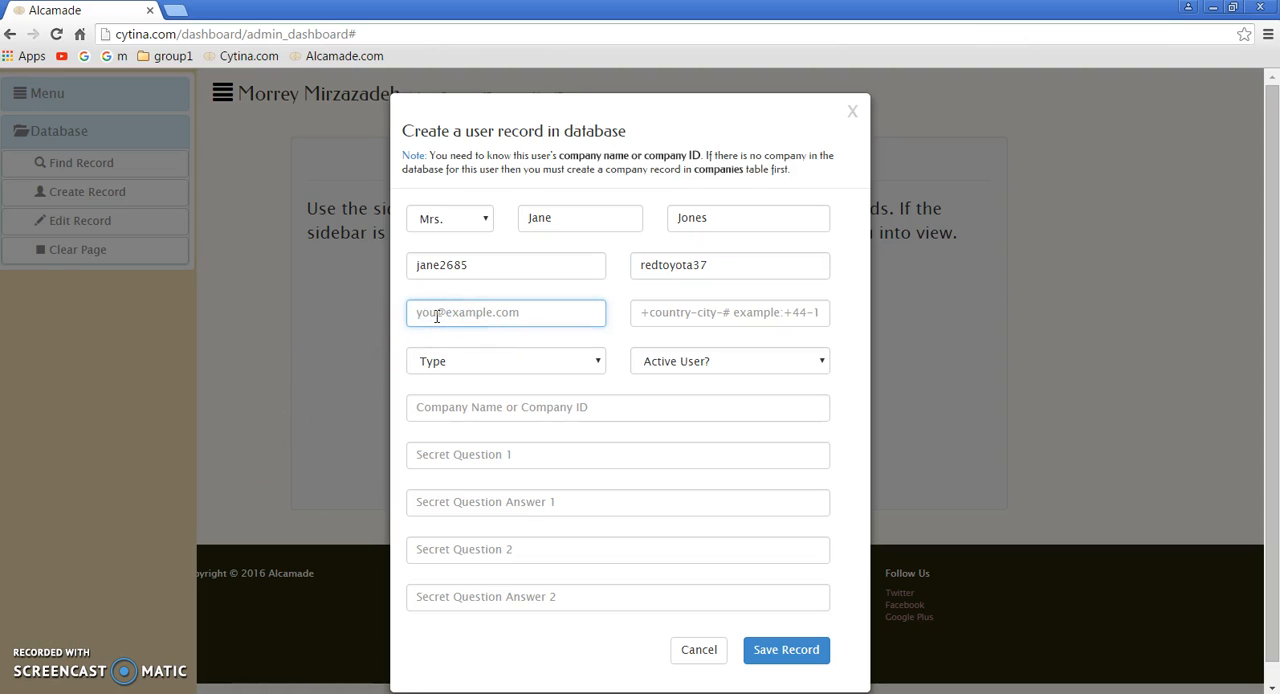
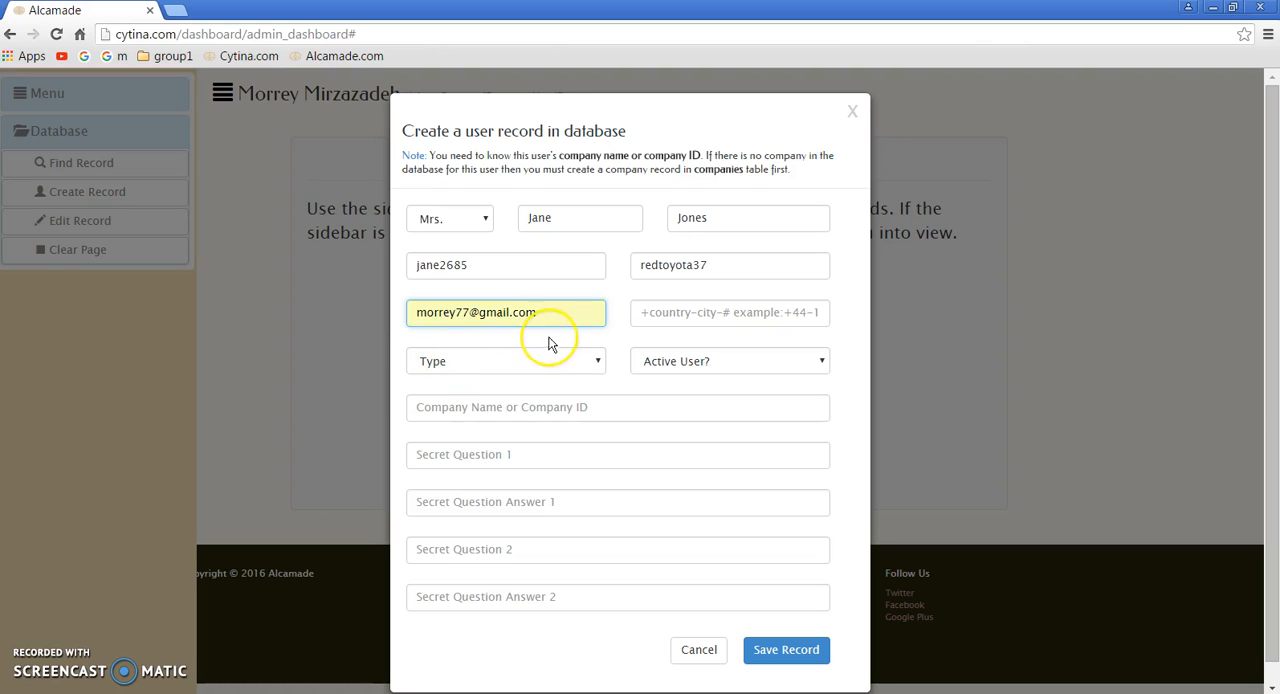
click(713, 315)
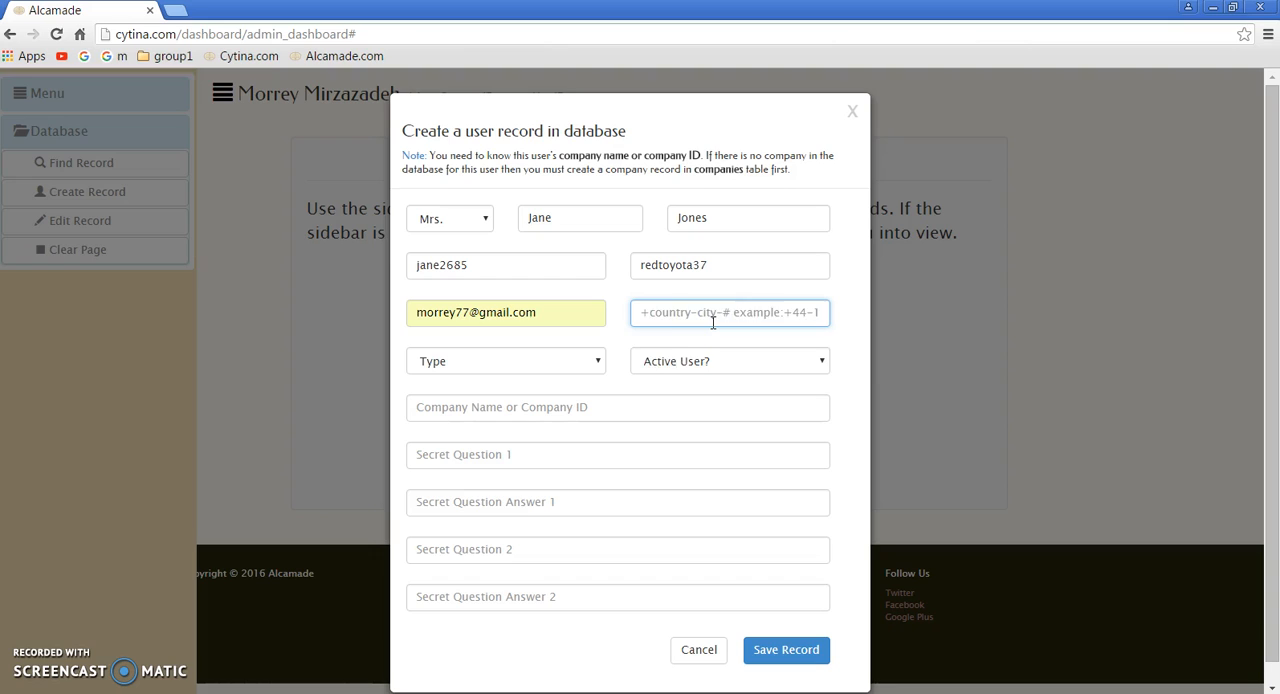
text(123-4567)
Step: Set the user type to customer and active user to yes, and enter the company ID of Vito Cruz Corp
click(586, 362)
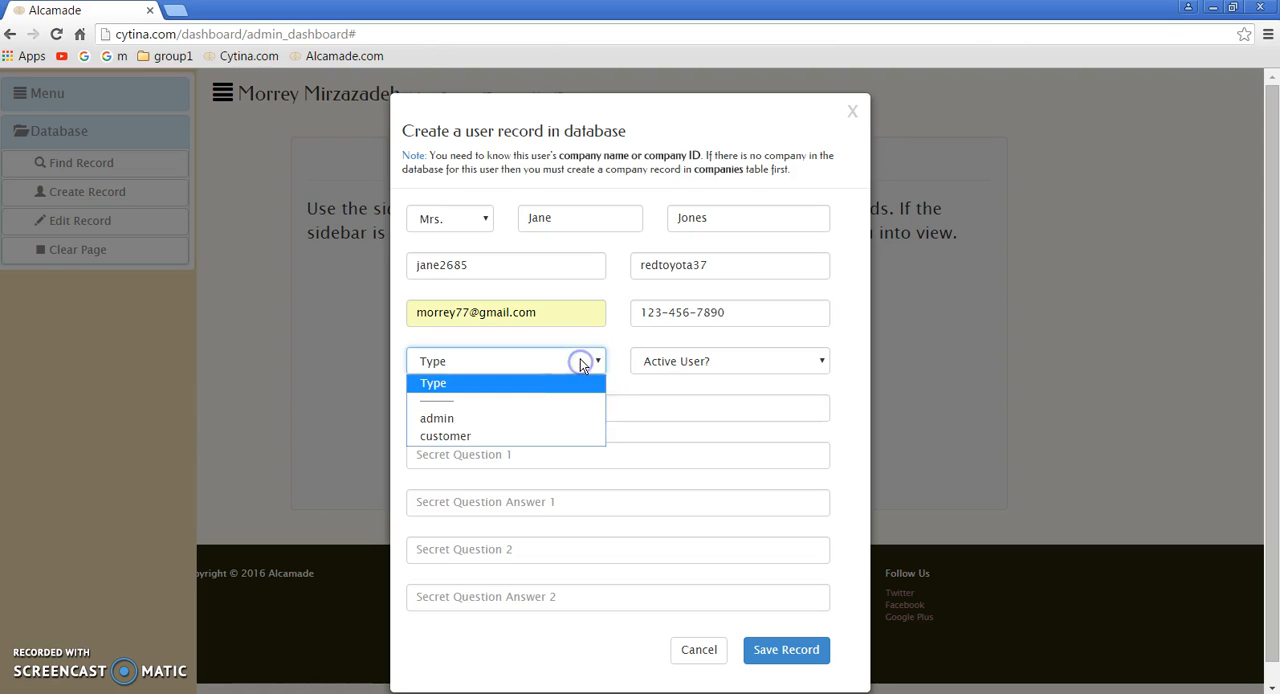
click(448, 436)
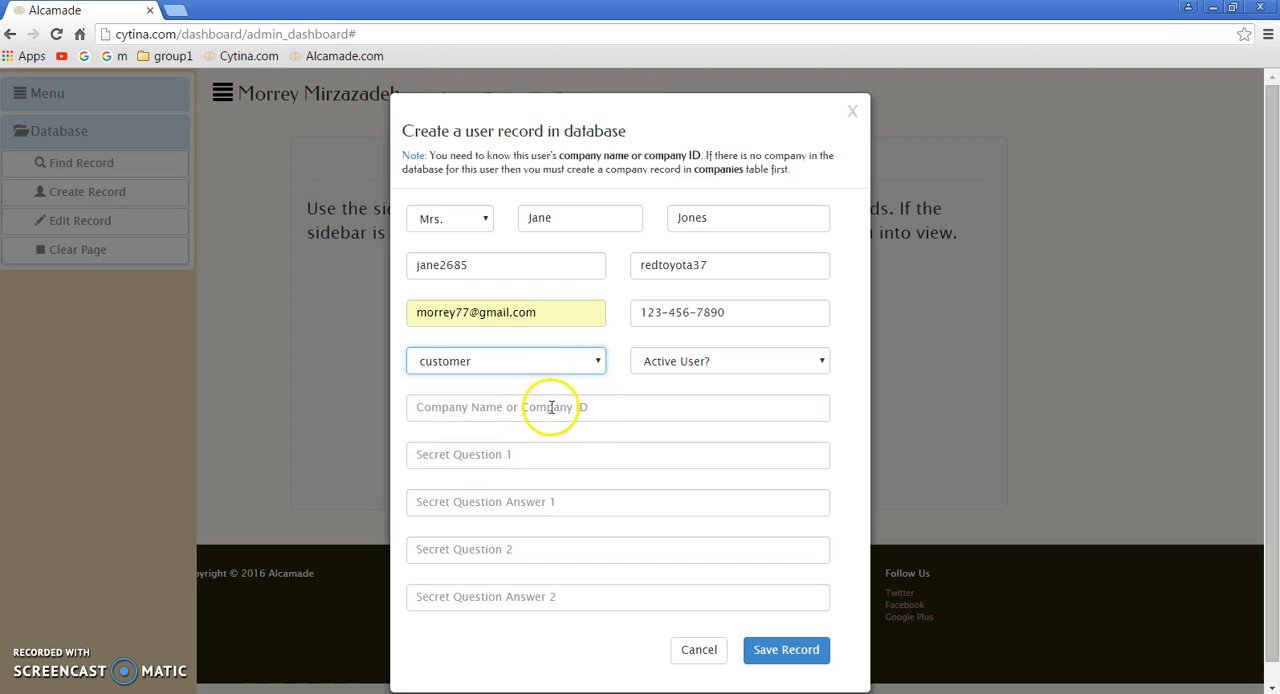
click(713, 361)
click(658, 418)
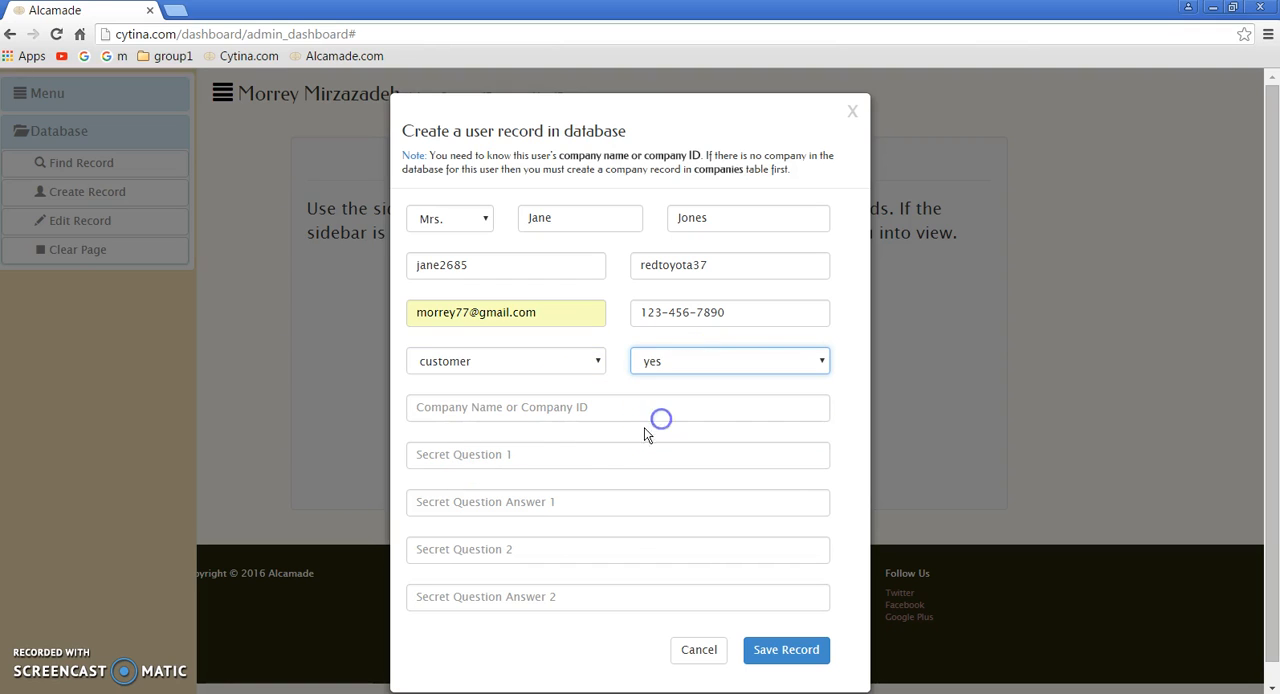
click(522, 418)
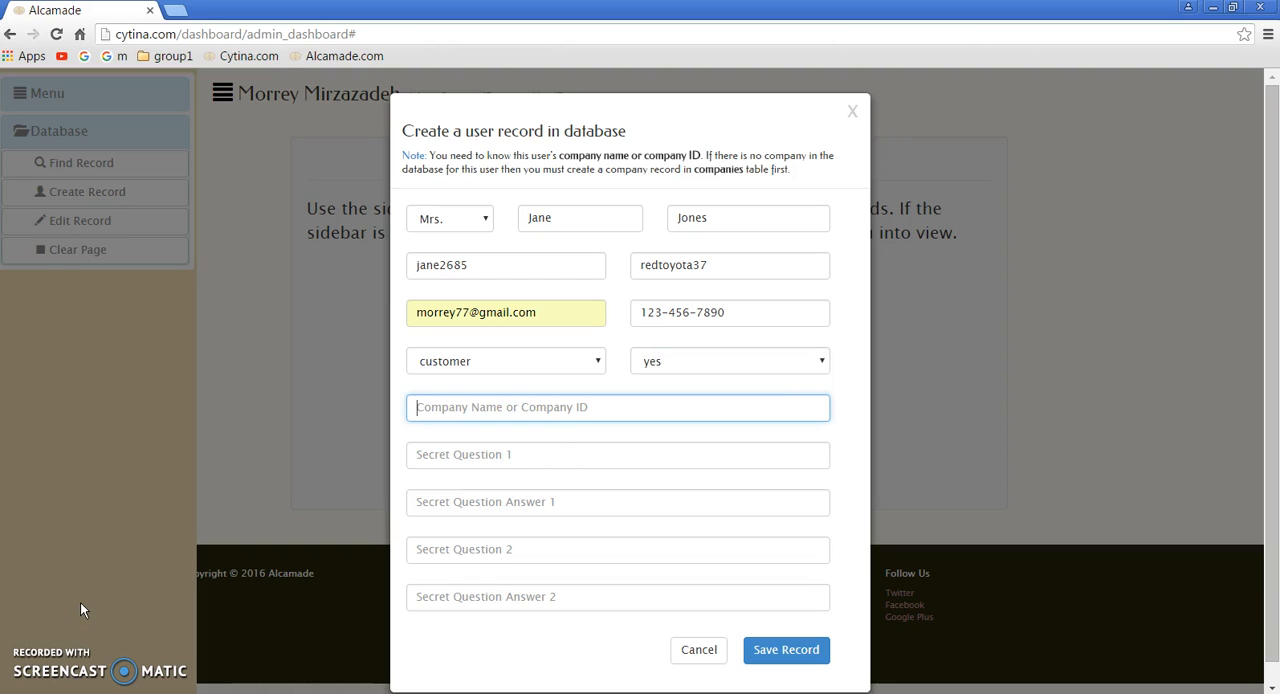
text(100191)
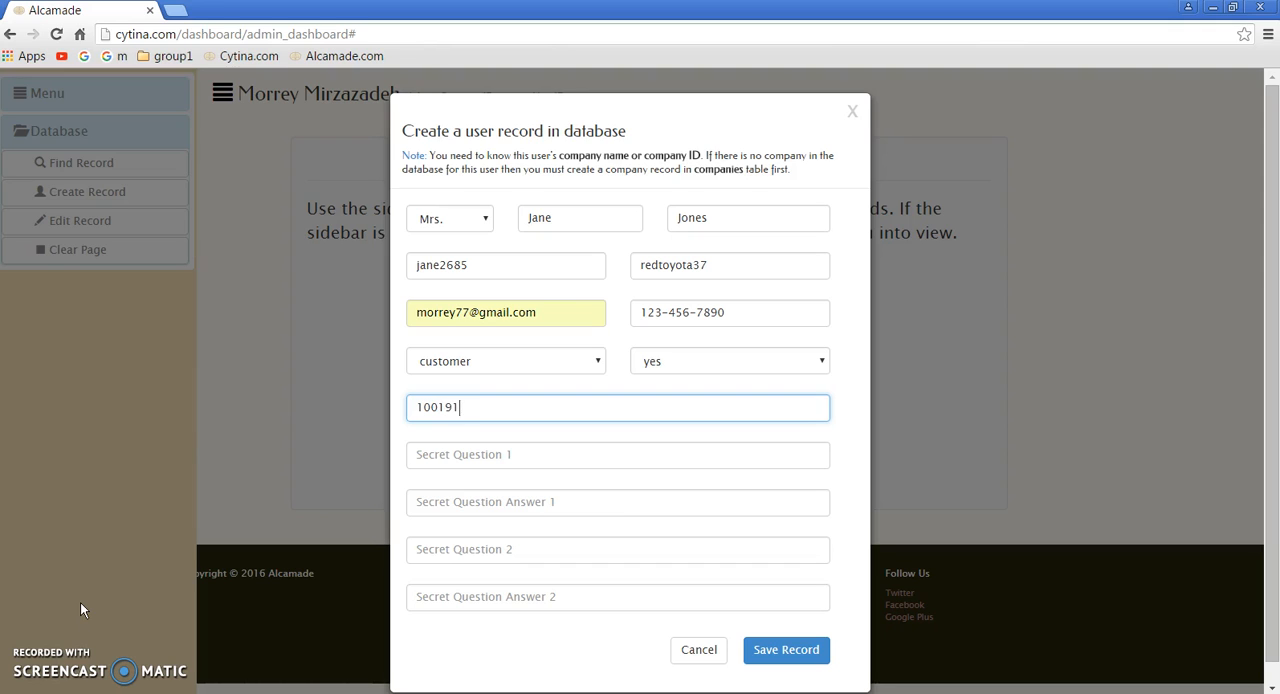
Step: Enter sq1 and sq2 as the secret questions with their secret answers, and save the user record
click(455, 454)
text(sq1)
click(448, 500)
text(sq)
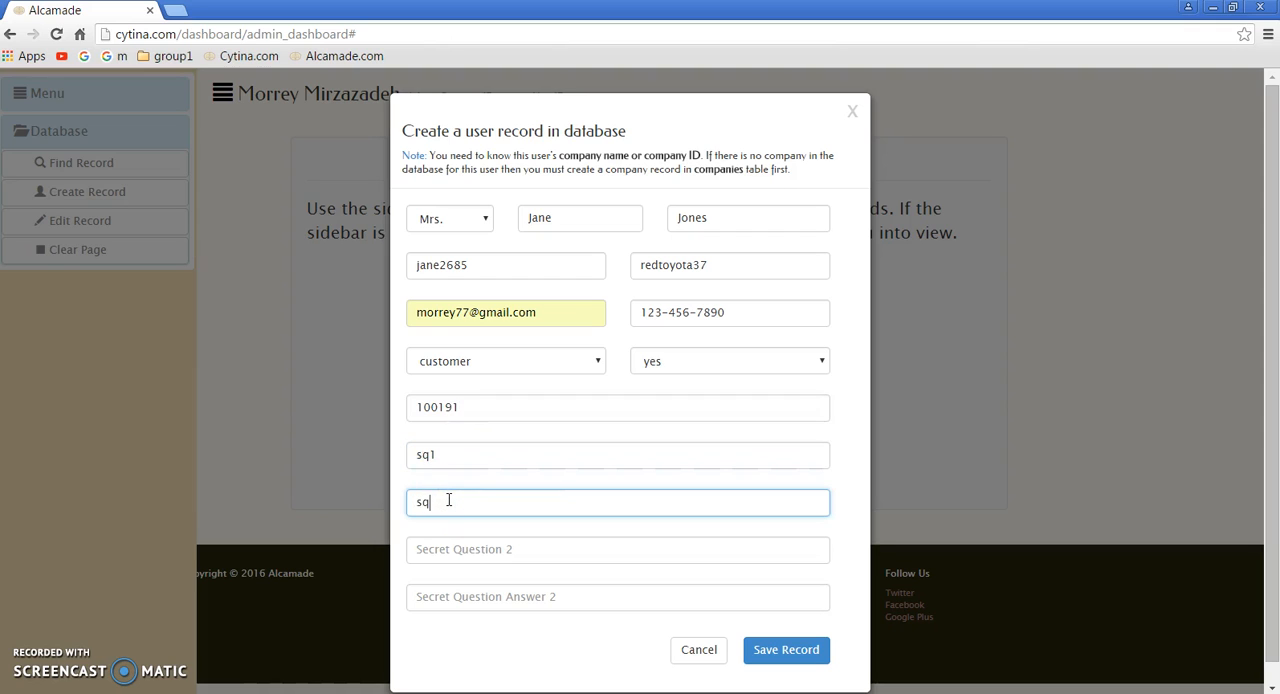
text(a1)
click(459, 542)
text(sq2)
click(463, 599)
text(sqa2)
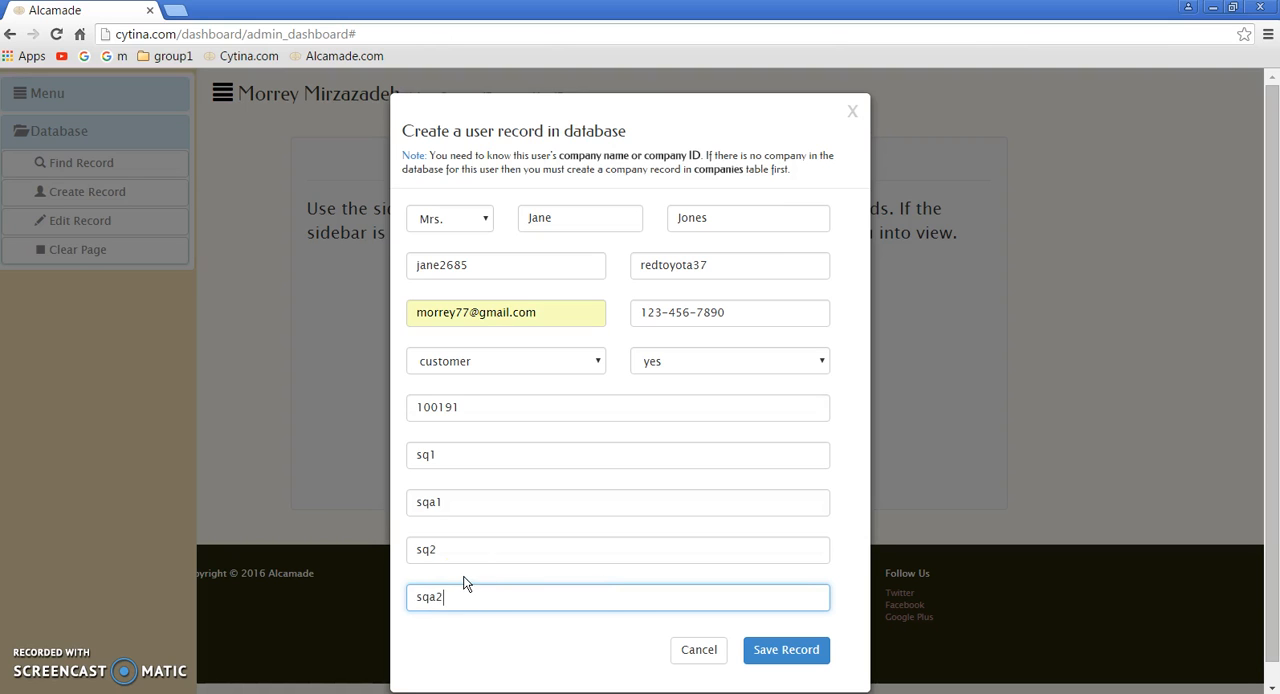
click(789, 653)
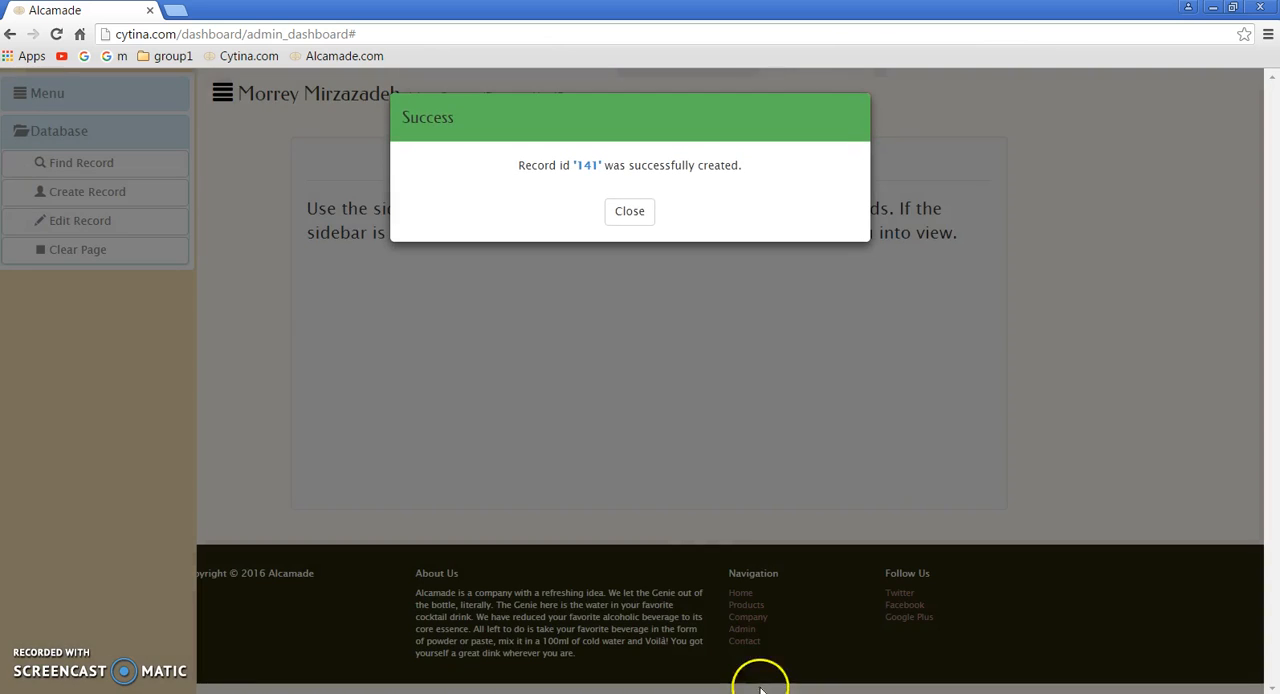
click(630, 213)
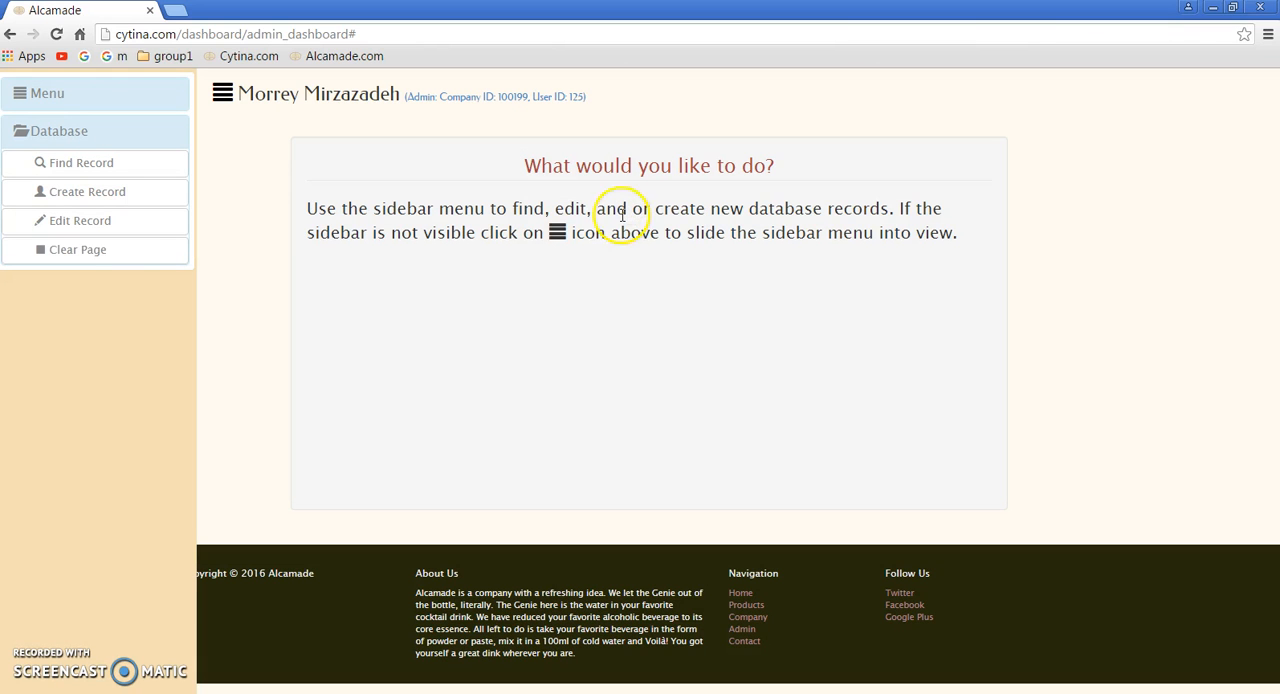
Step: Clear the dashboard page and search the users table by the username field for the newly created user
click(91, 250)
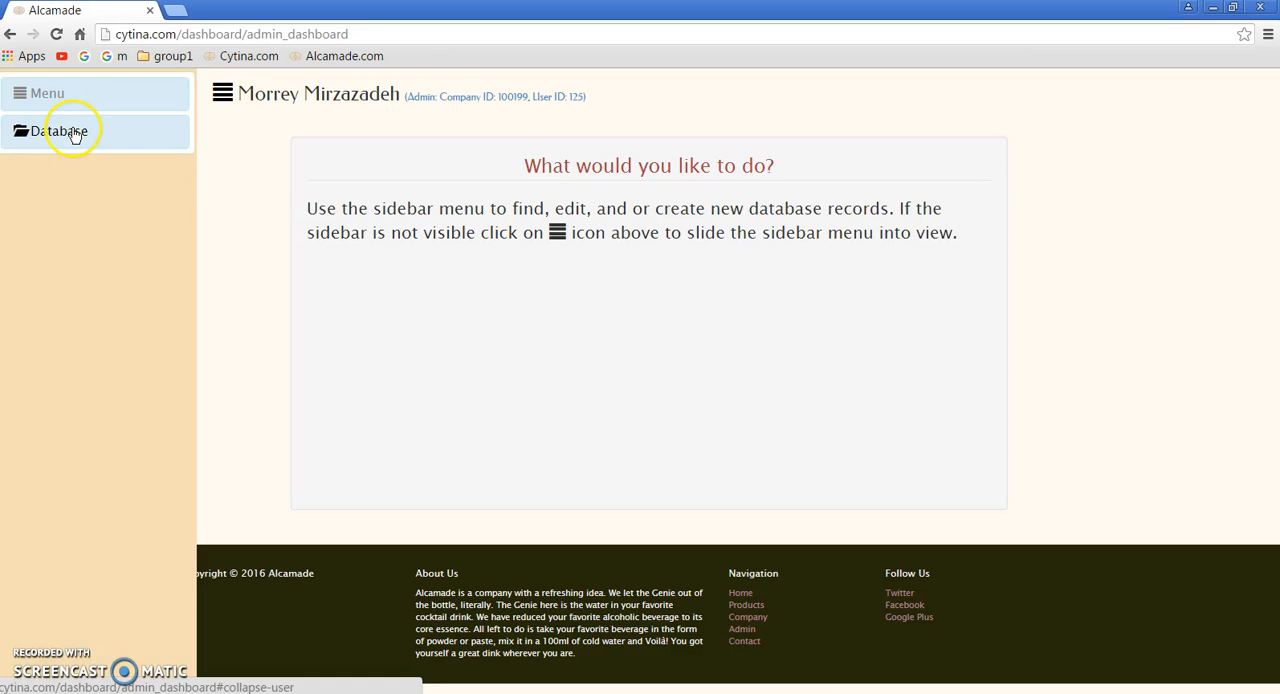
click(72, 130)
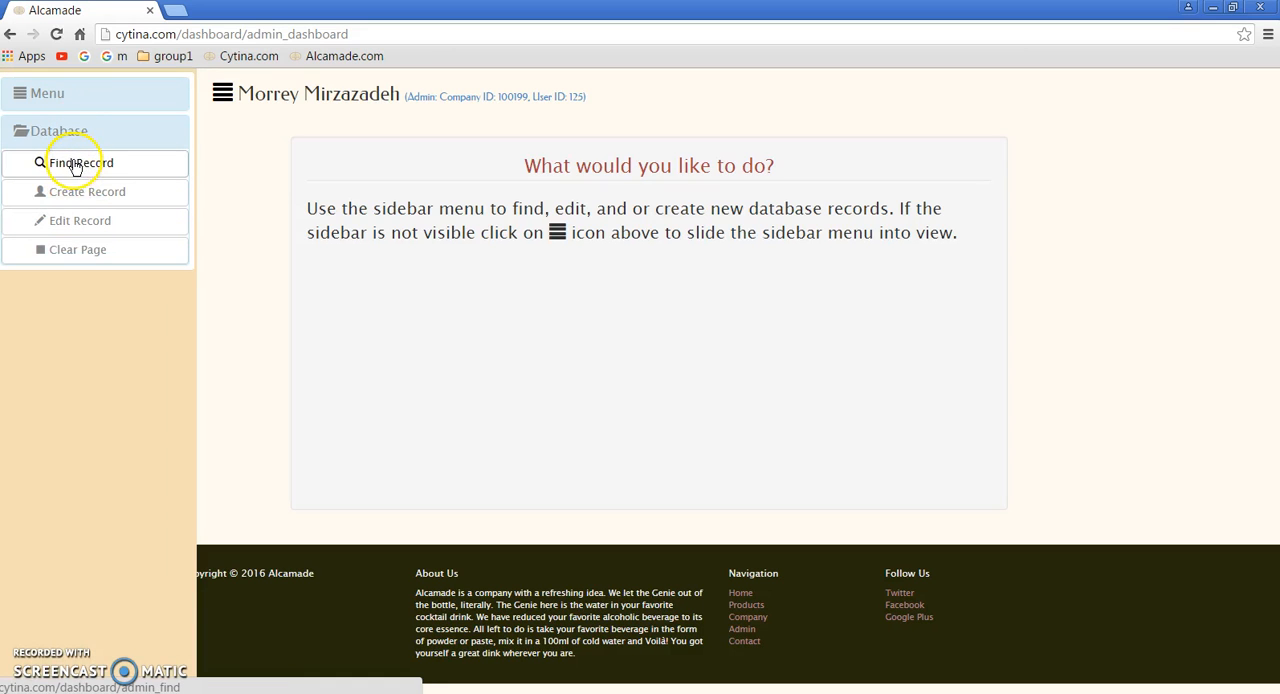
click(75, 164)
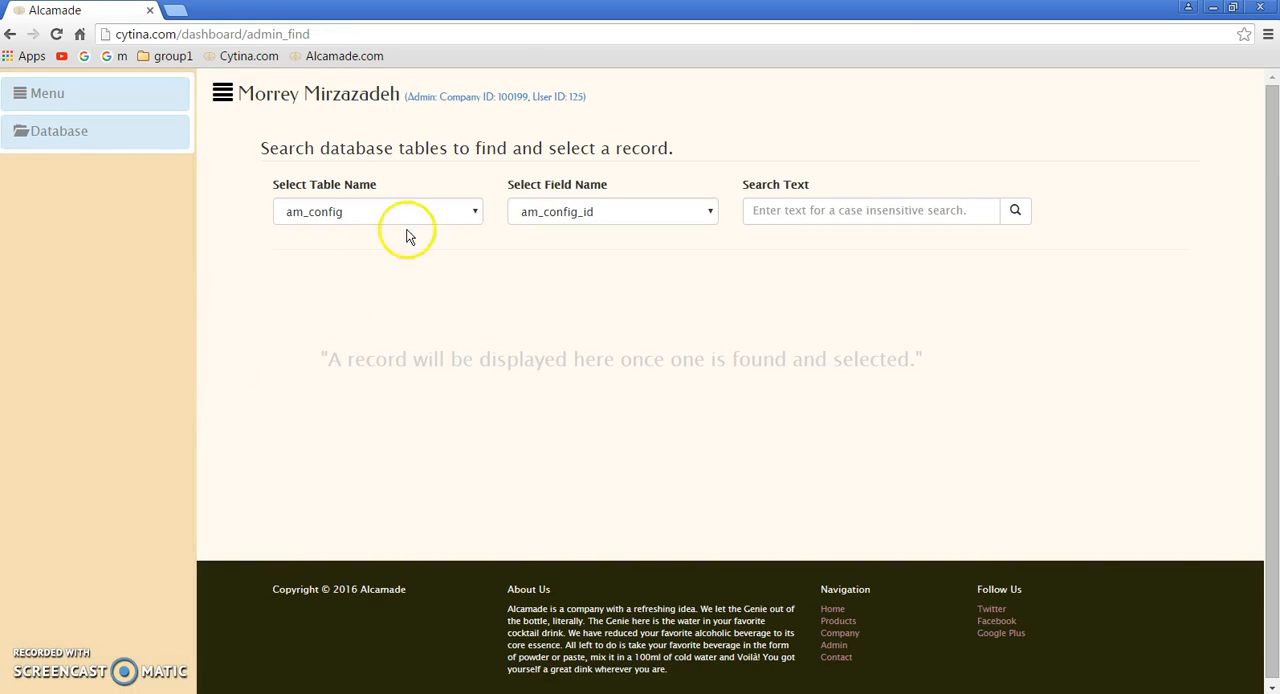
click(450, 214)
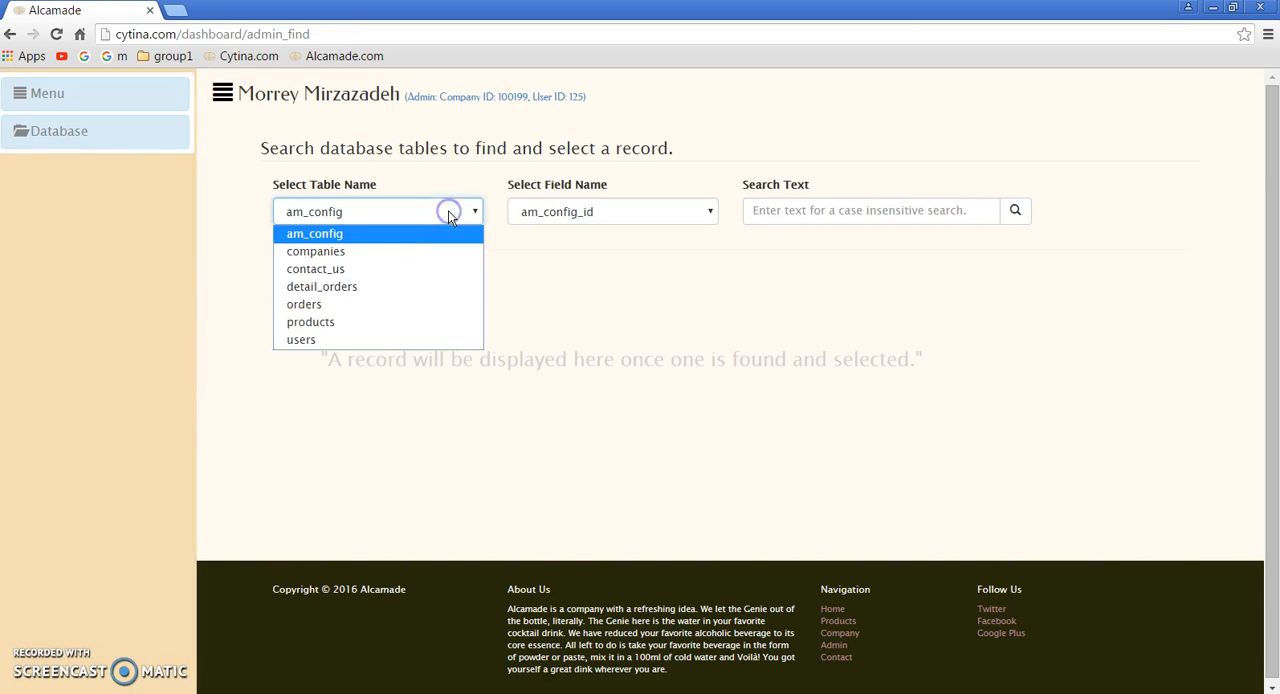
click(325, 340)
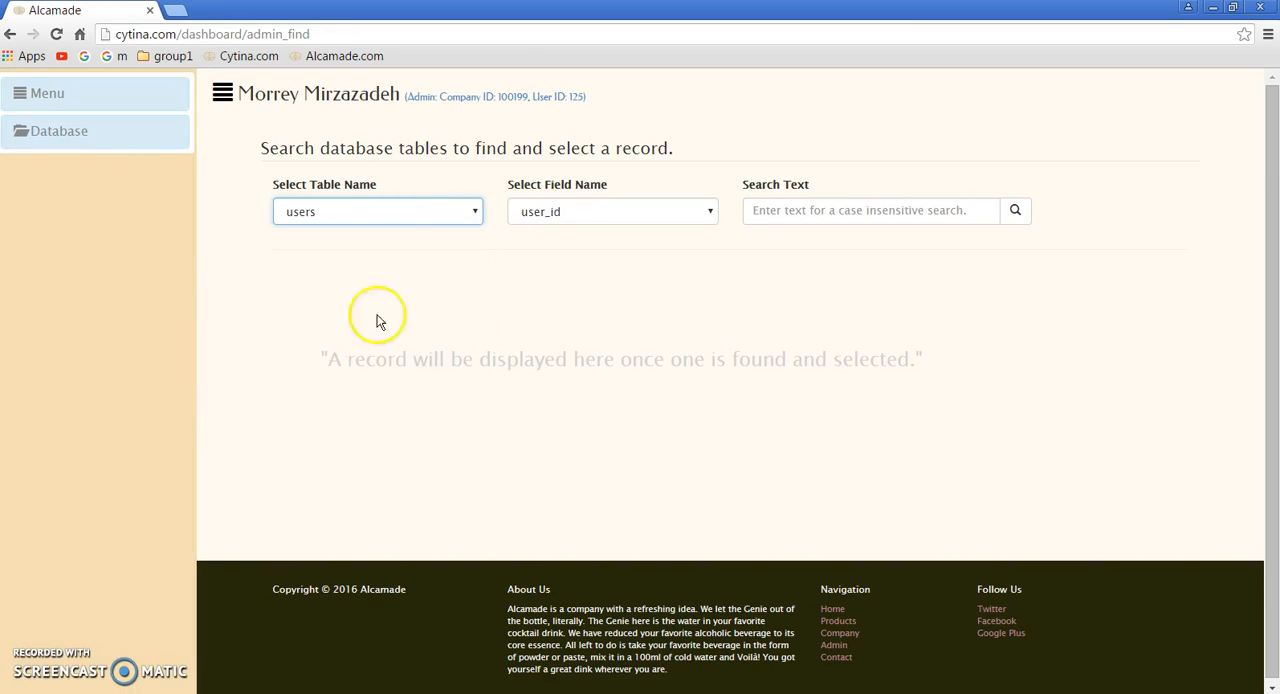
click(600, 214)
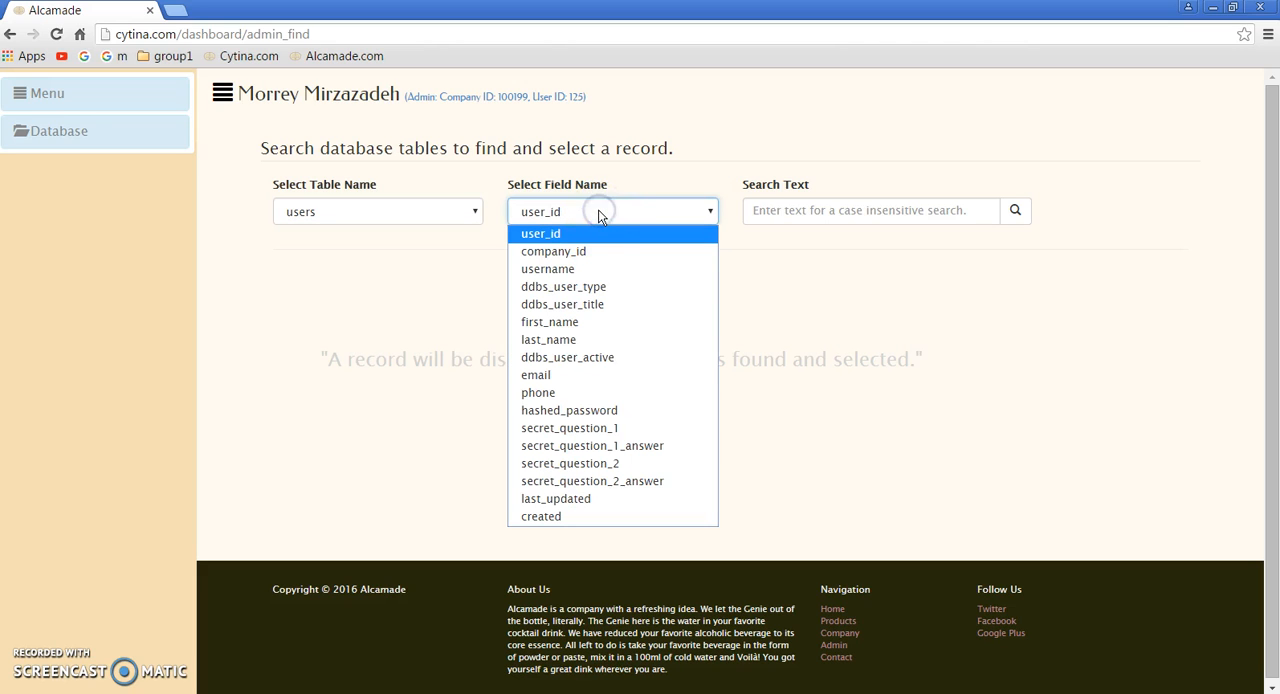
click(572, 270)
click(787, 220)
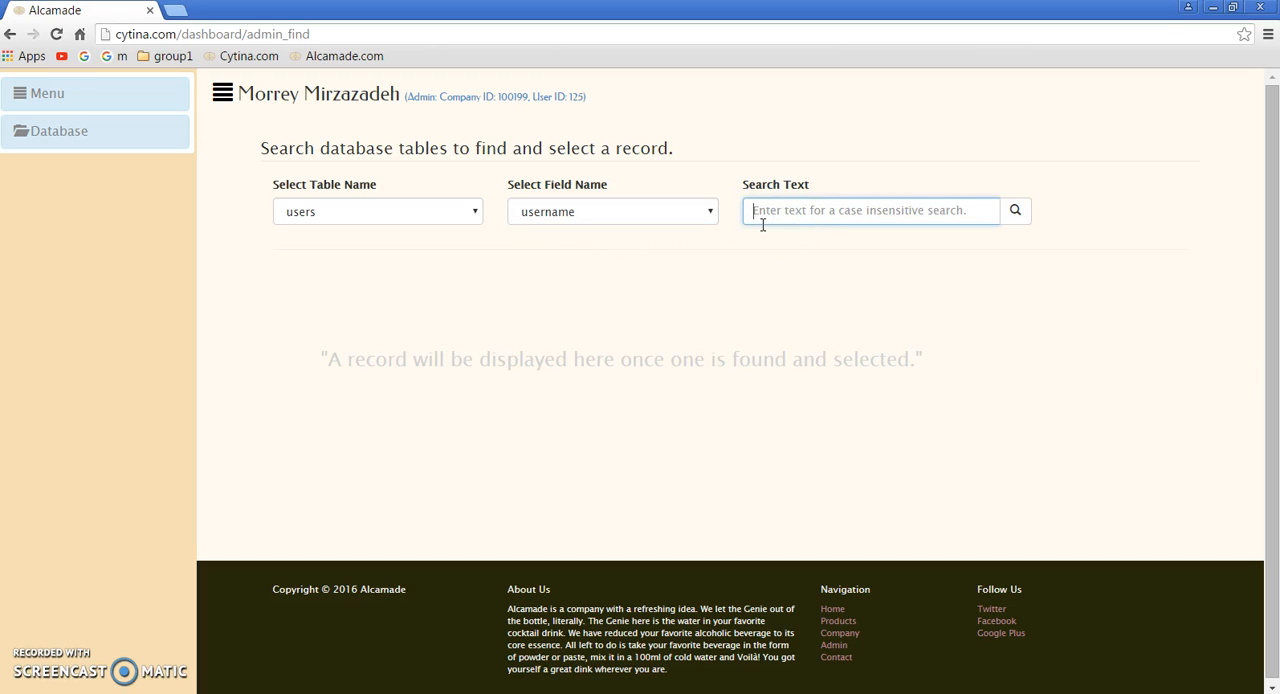
text(jane)
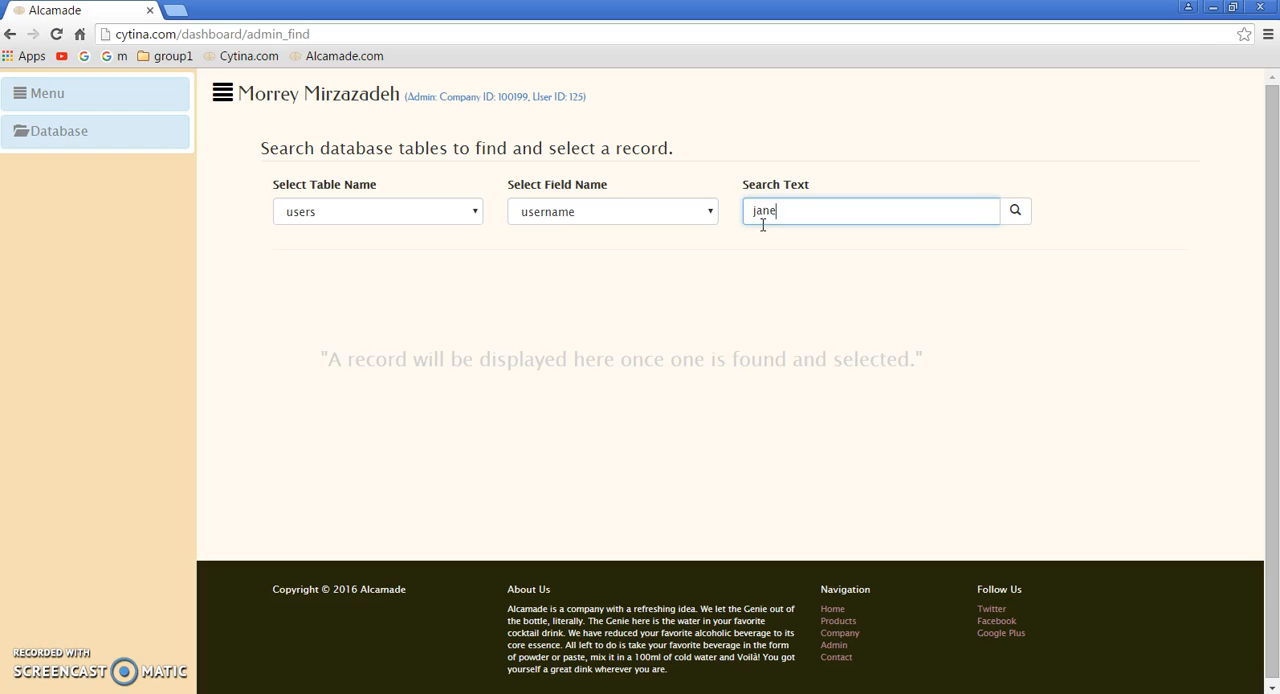
key(Return)
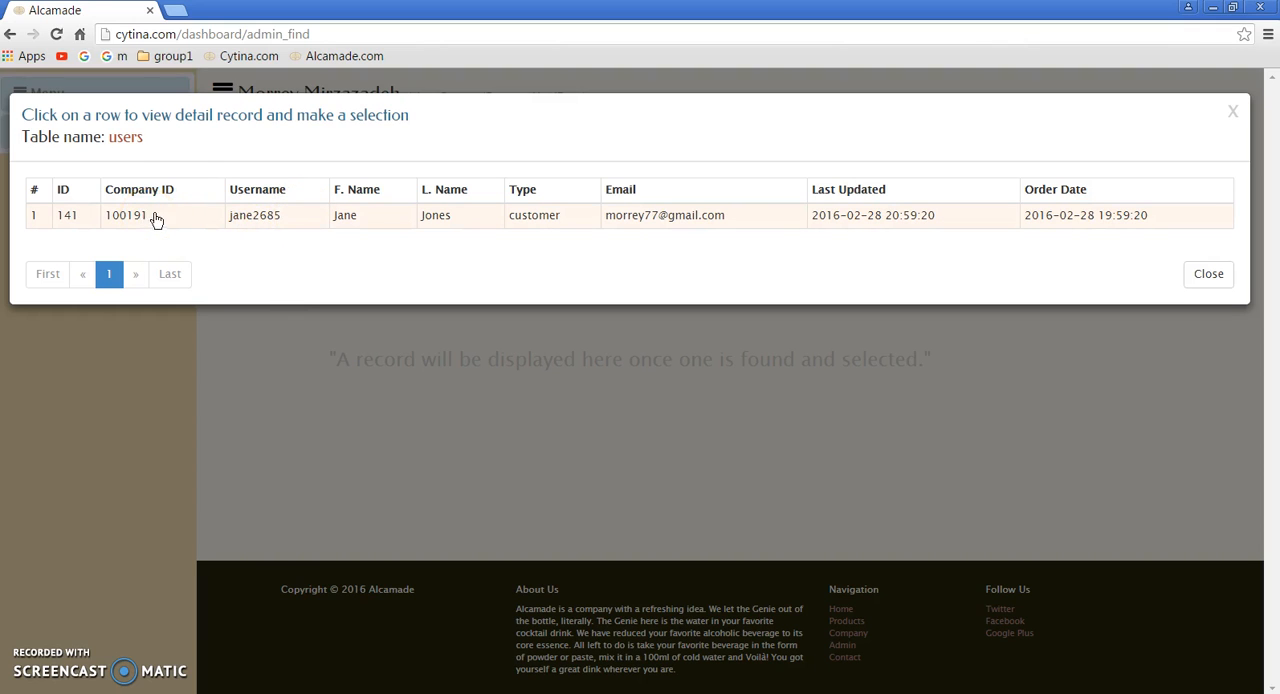
Step: Open the detail view of the matching user and select that record
click(508, 218)
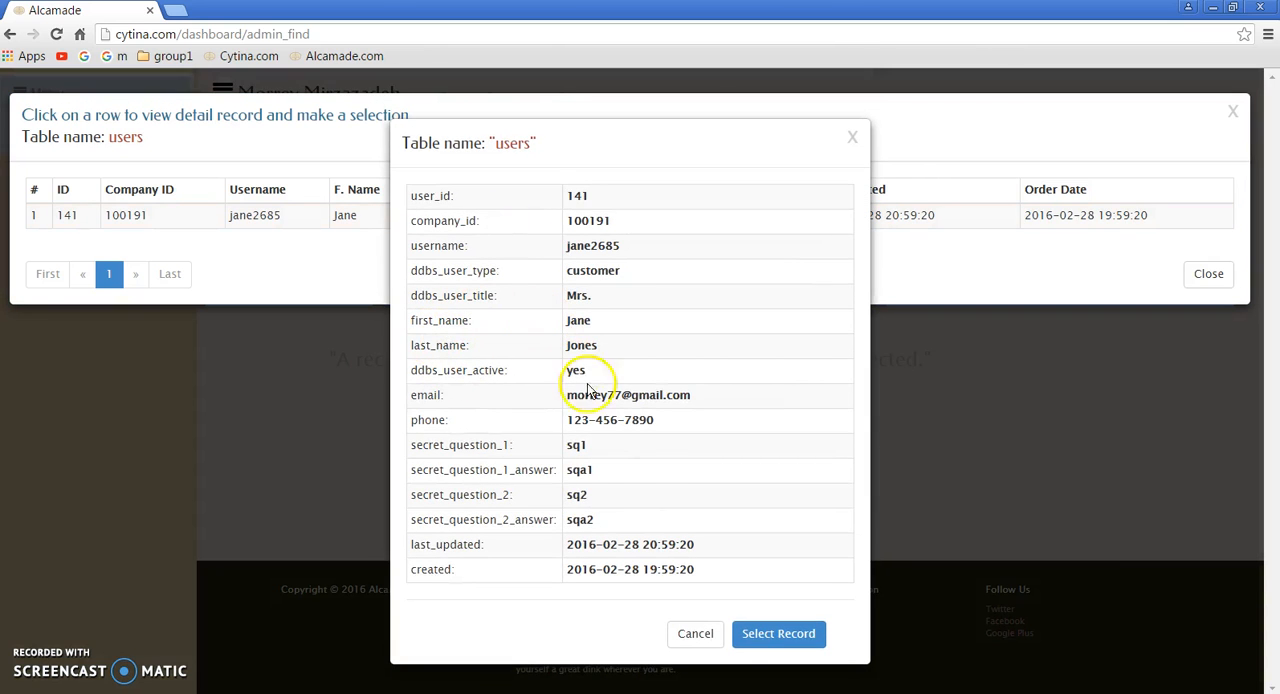
click(778, 633)
scroll(634, 405, down, 2)
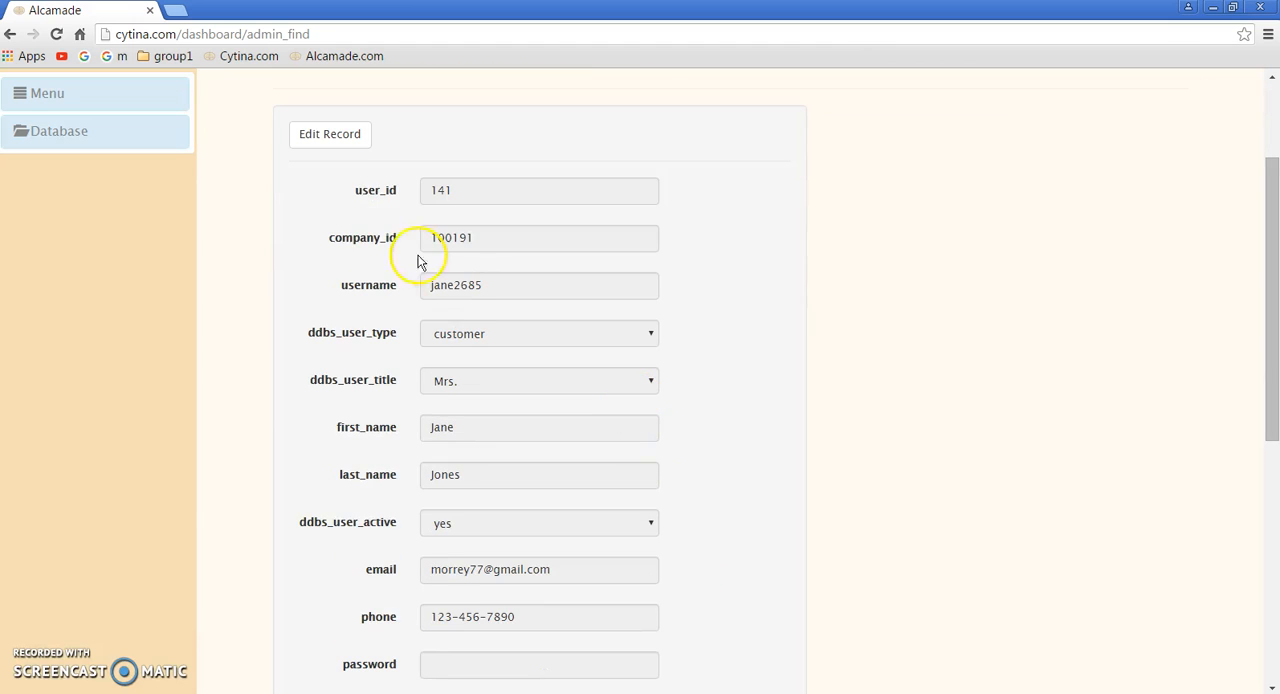
Step: Make the selected user record editable, look at its user type options and remaining fields, and close the record
click(340, 134)
scroll(491, 252, down, 3)
scroll(496, 265, up, 3)
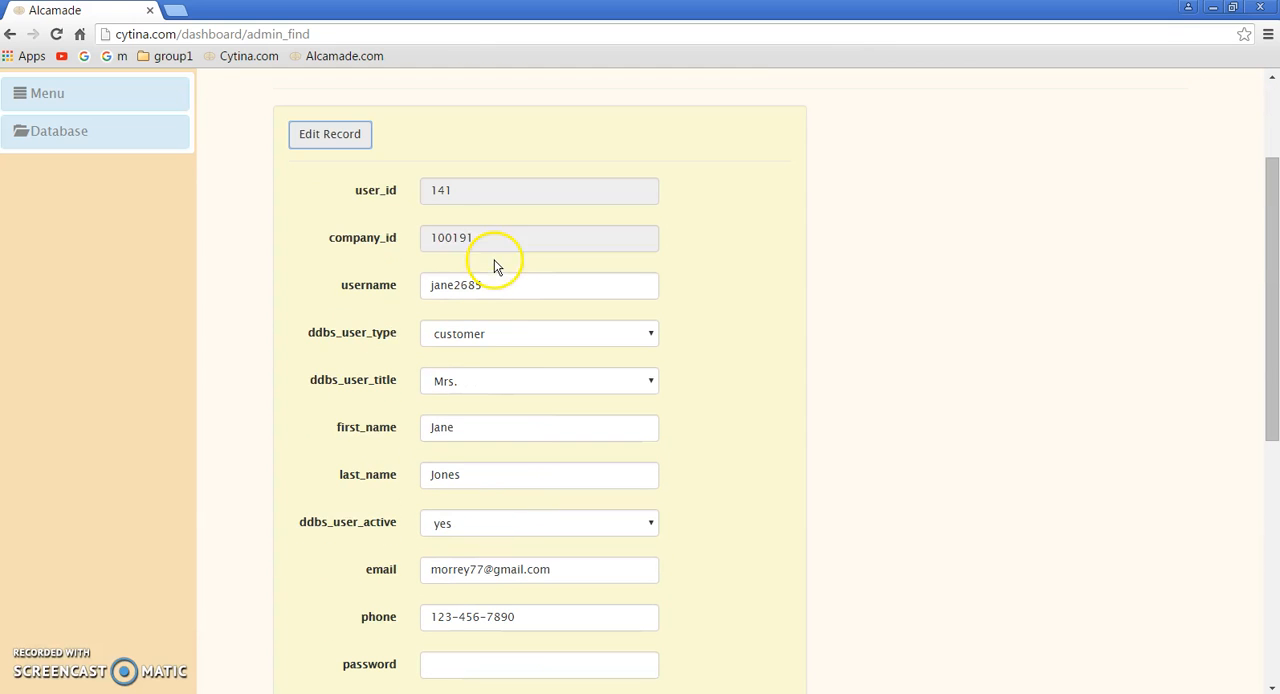
click(645, 333)
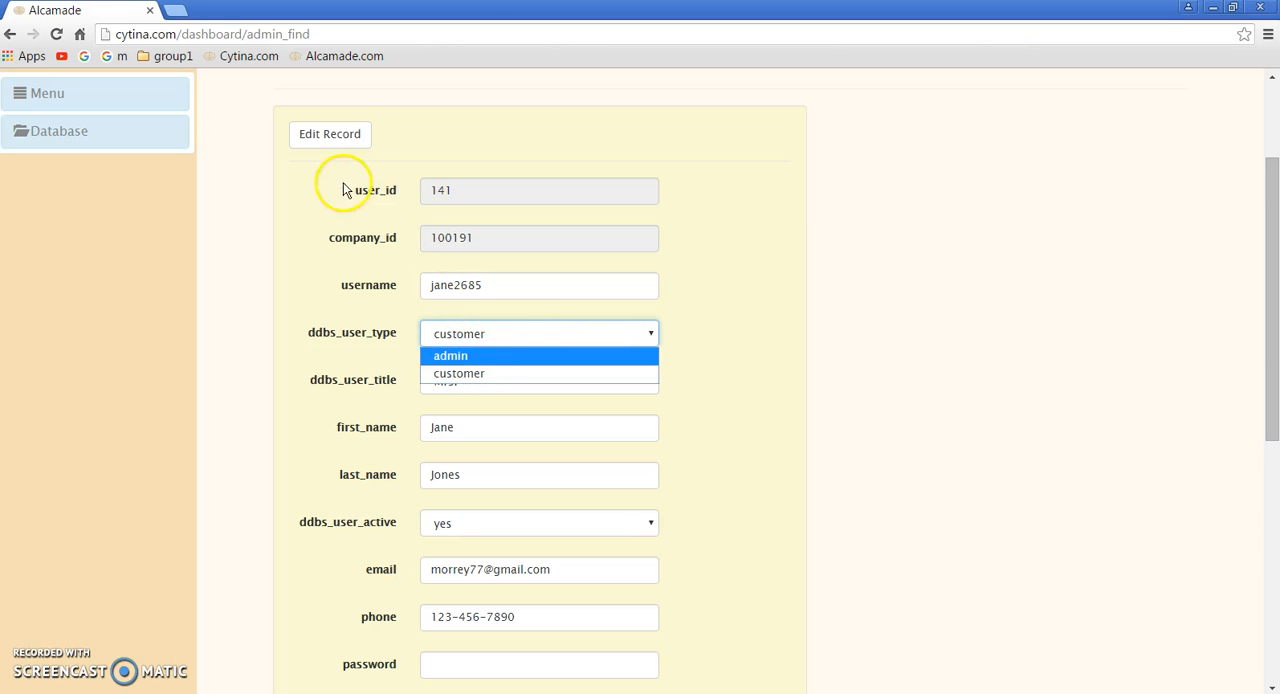
click(737, 220)
scroll(563, 413, down, 3)
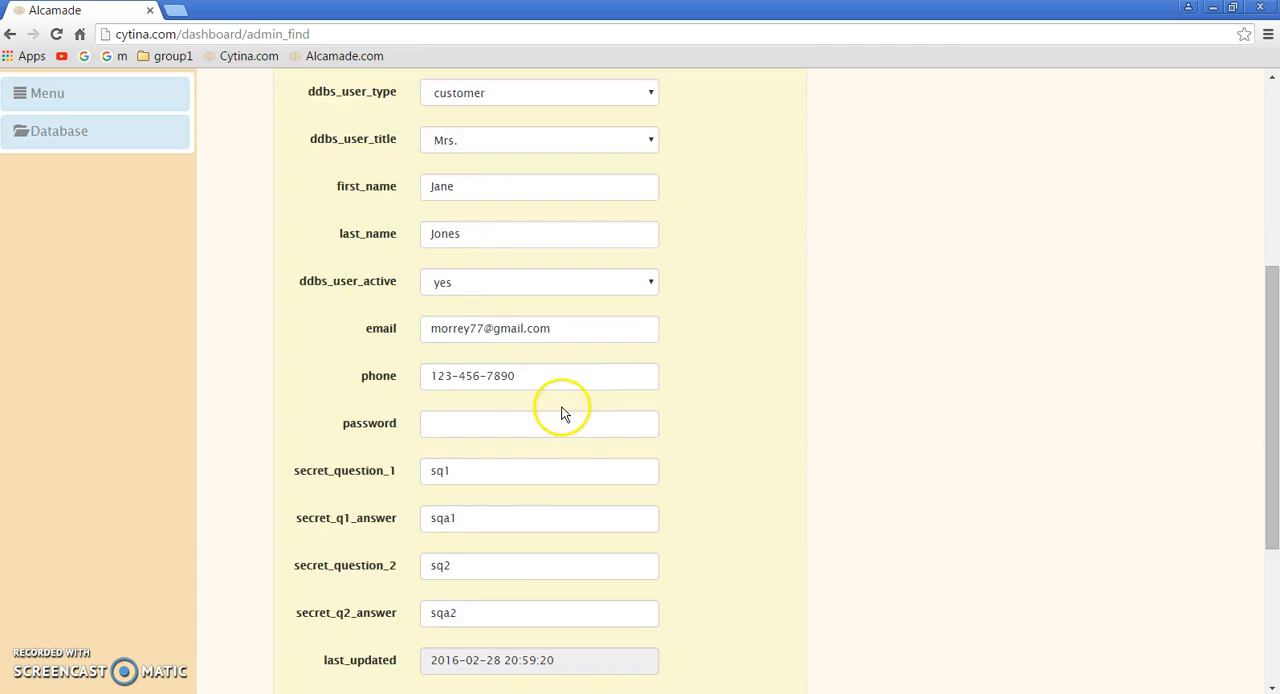
scroll(563, 413, down, 2)
click(629, 619)
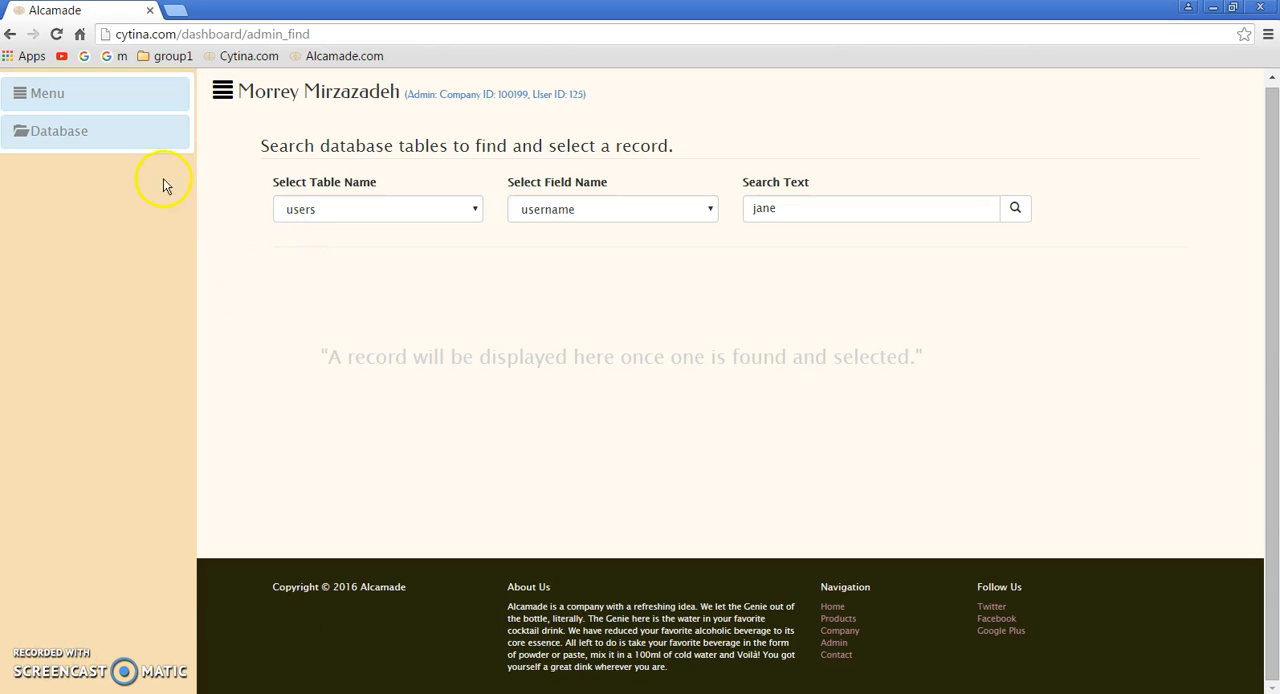
Step: Sign out of the admin account and sign in through Distributors with the new customer's username and password
click(95, 95)
click(75, 153)
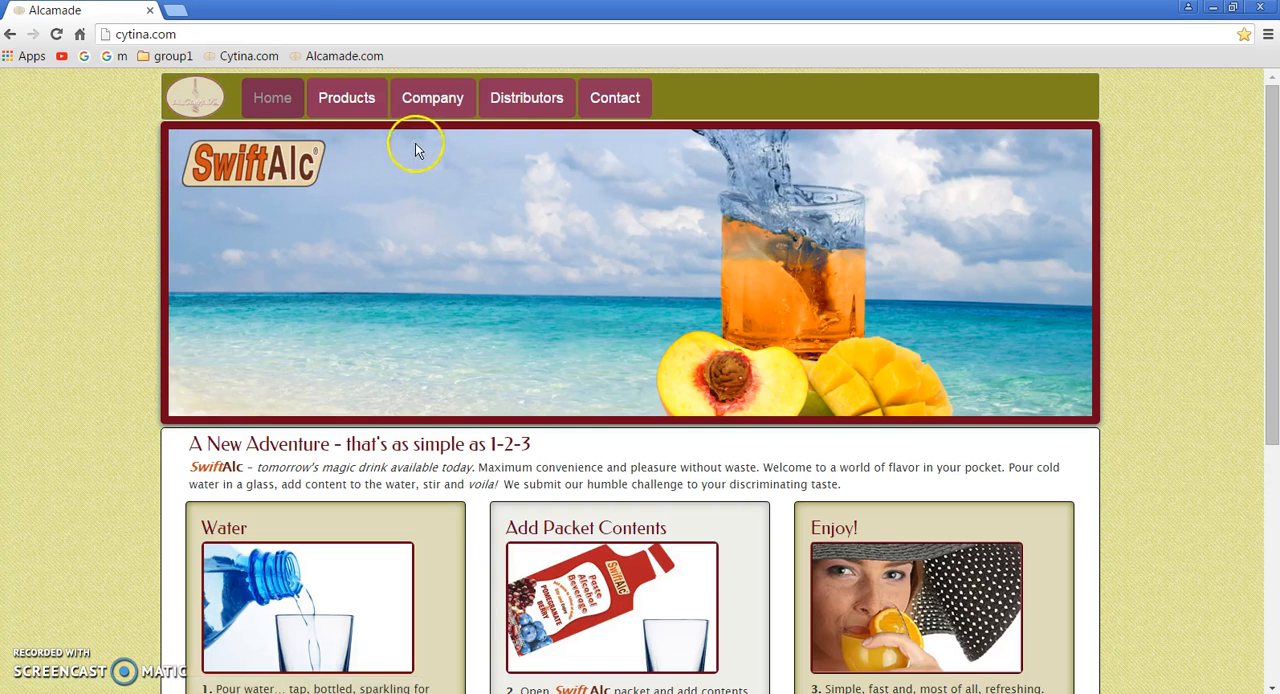
click(523, 95)
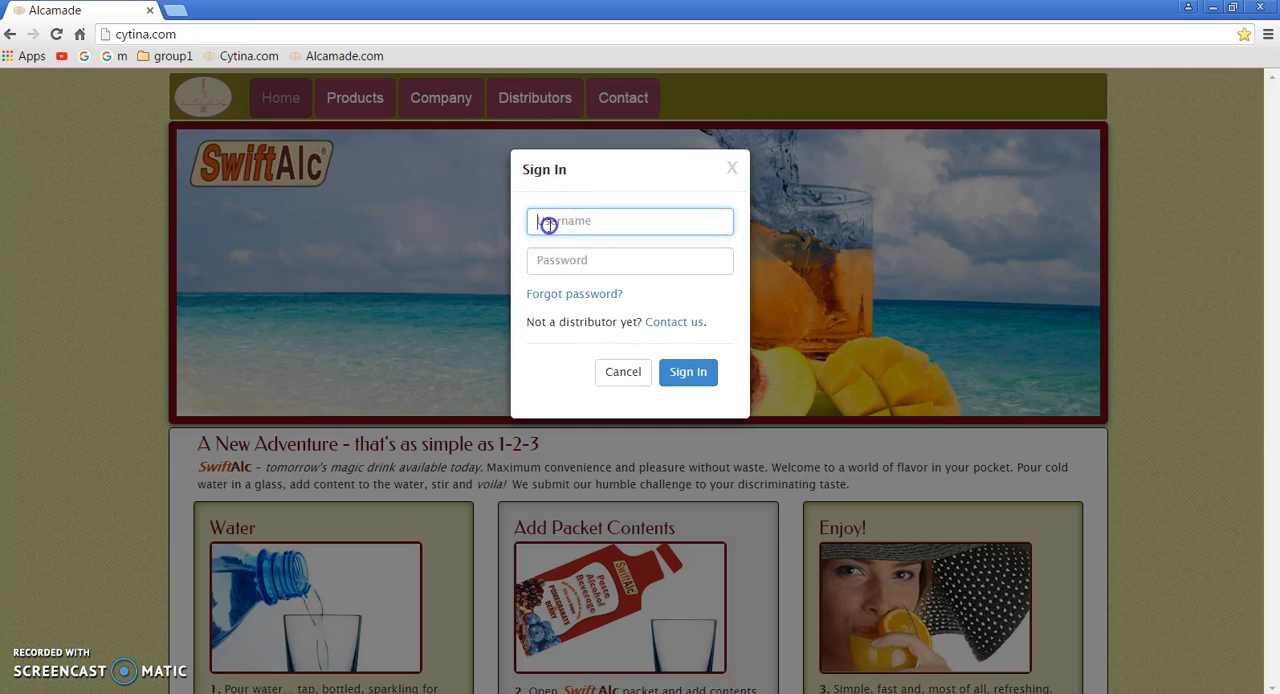
click(549, 220)
click(598, 224)
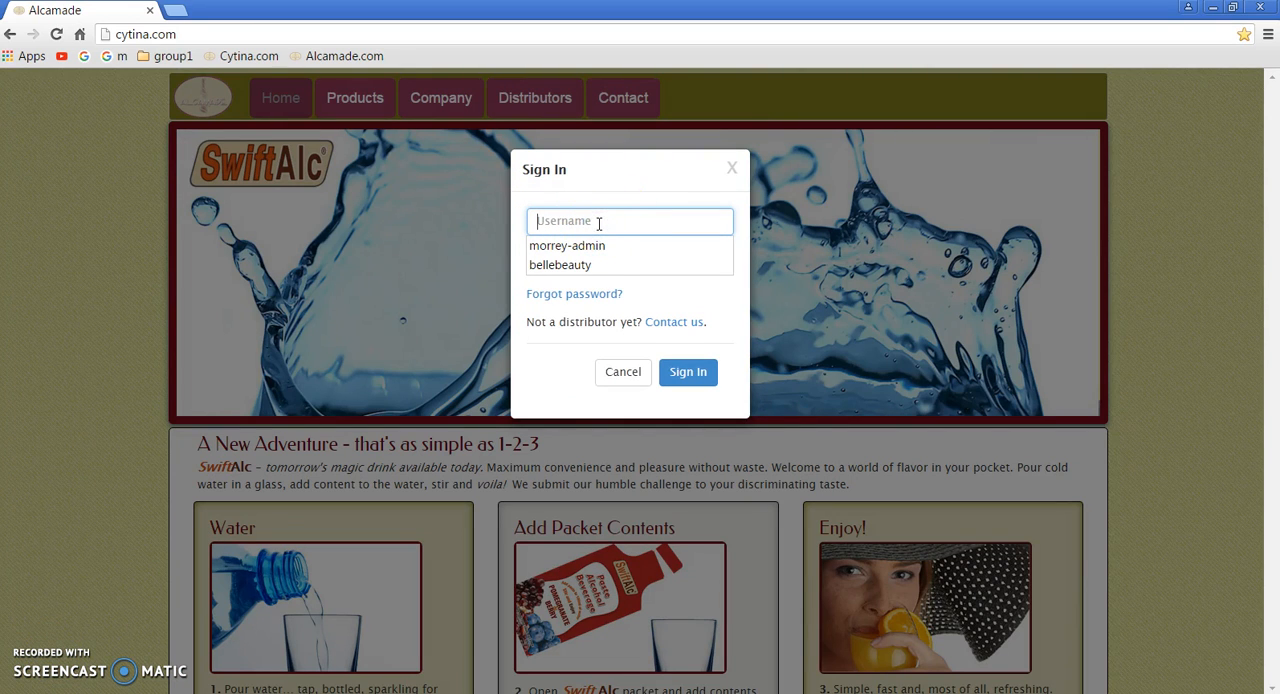
text(jane26)
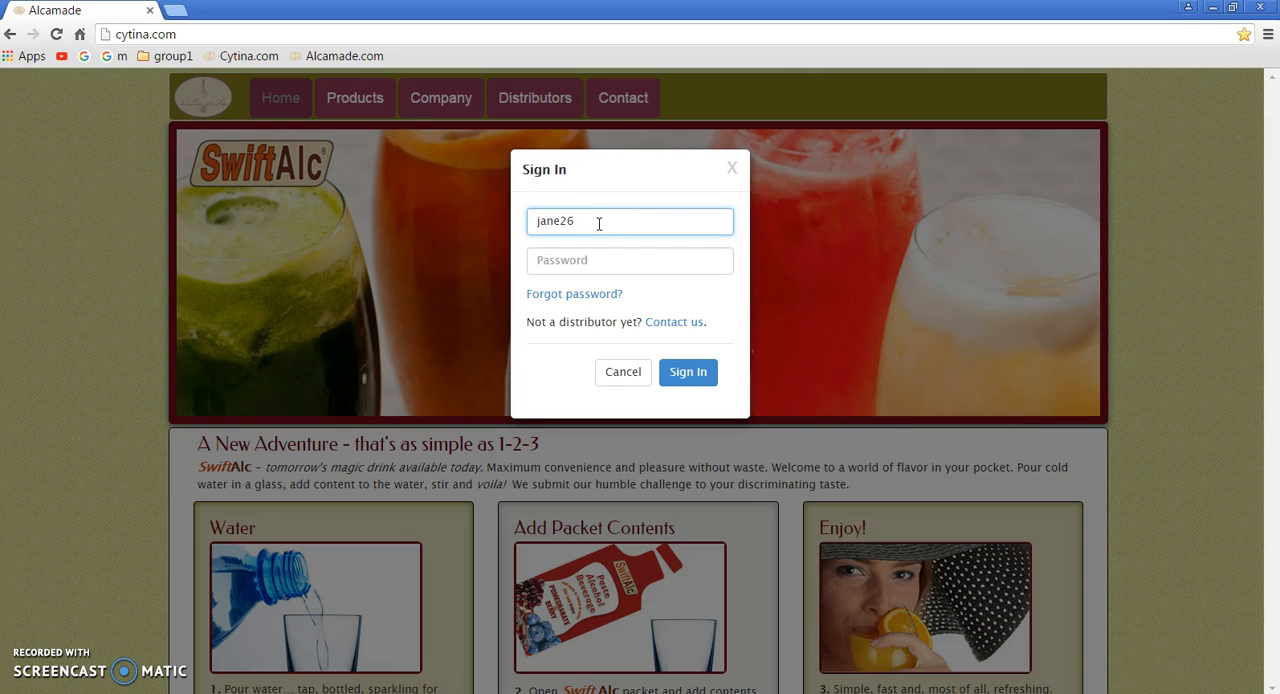
text(85)
key(Tab)
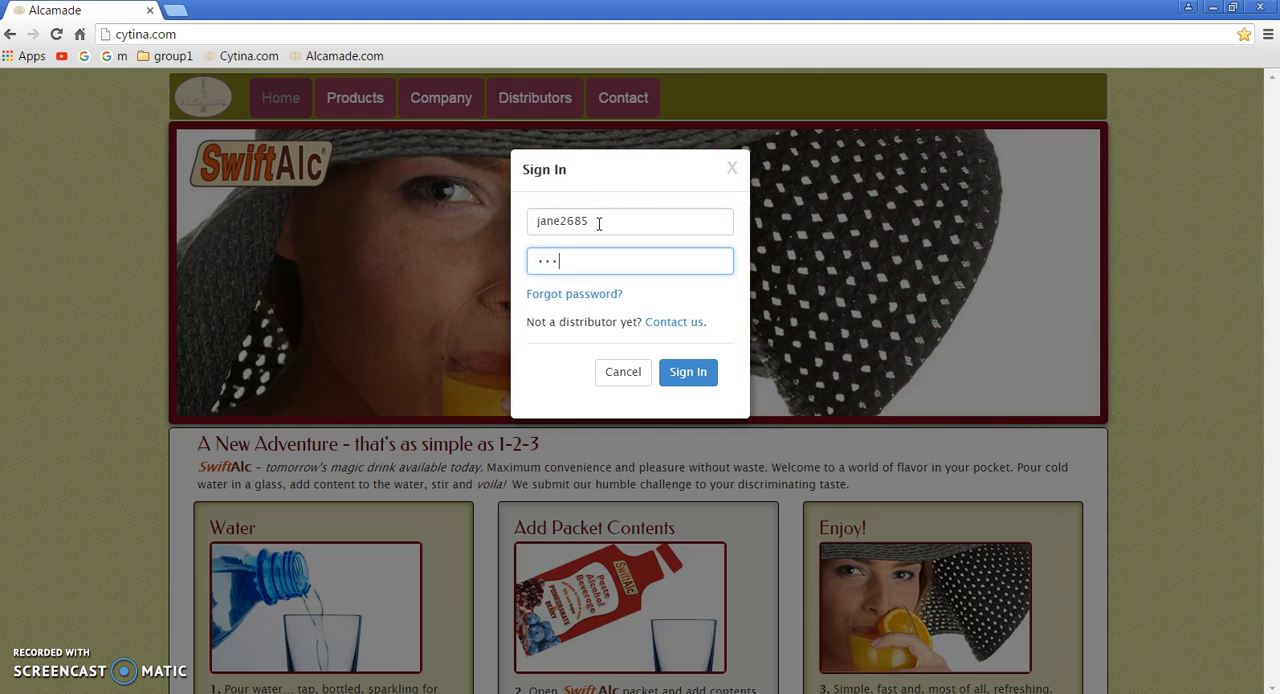
text(•••••••••)
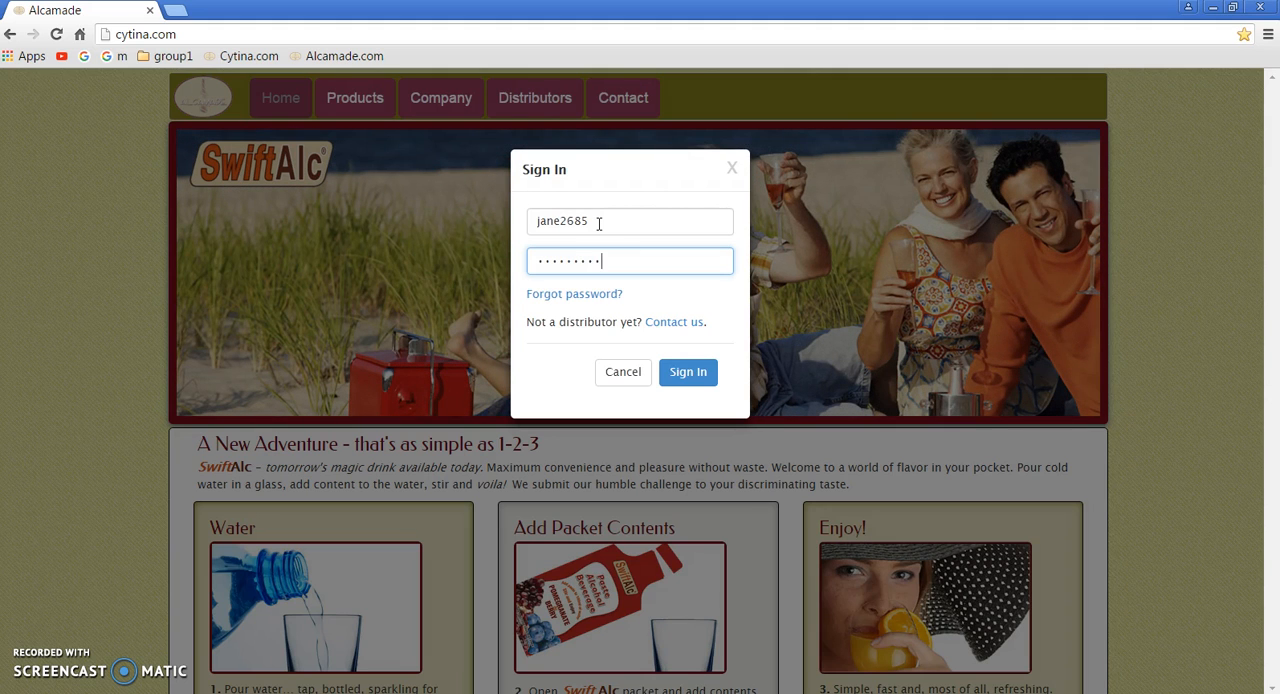
text(••)
key(Return)
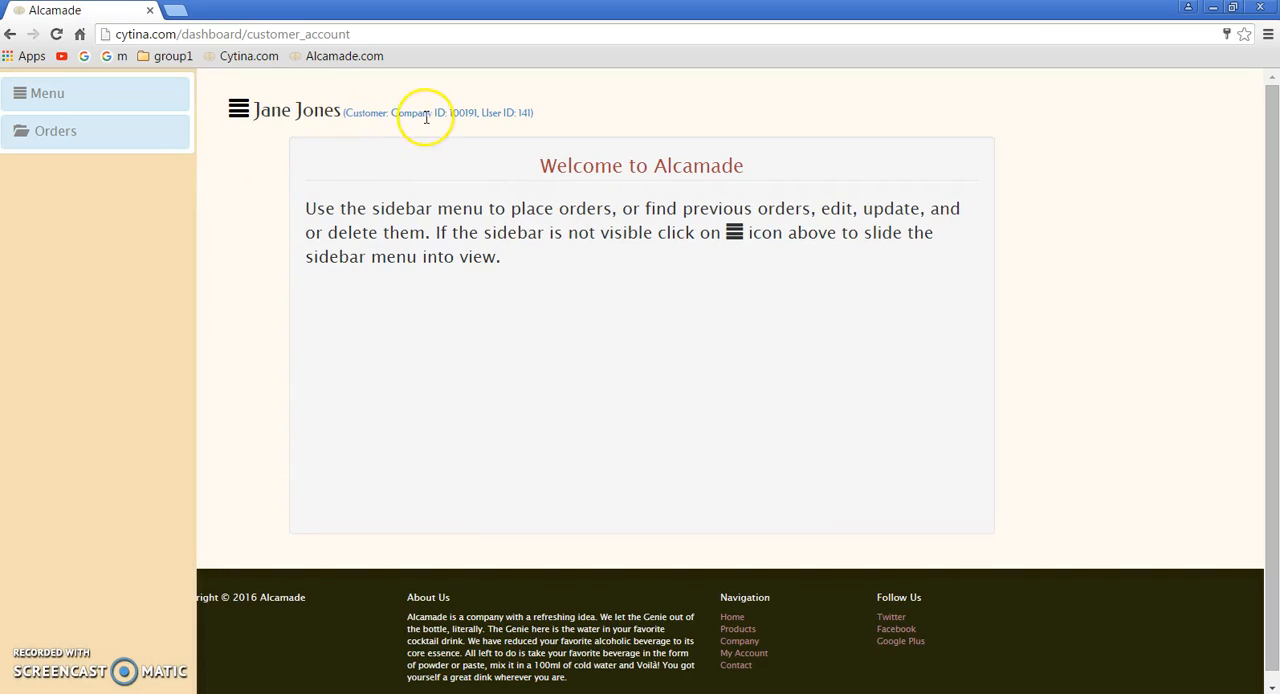
Step: Check the customer's existing orders, dismiss the notice, and view the Place Order product page
click(87, 131)
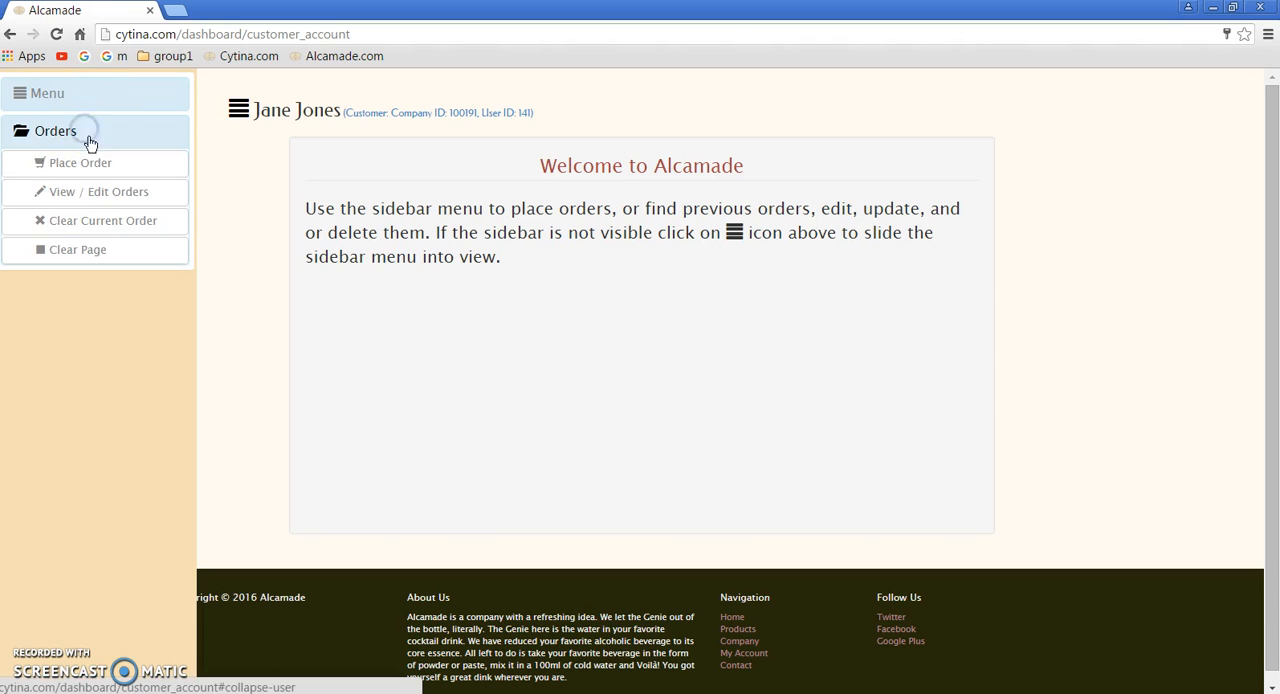
click(93, 187)
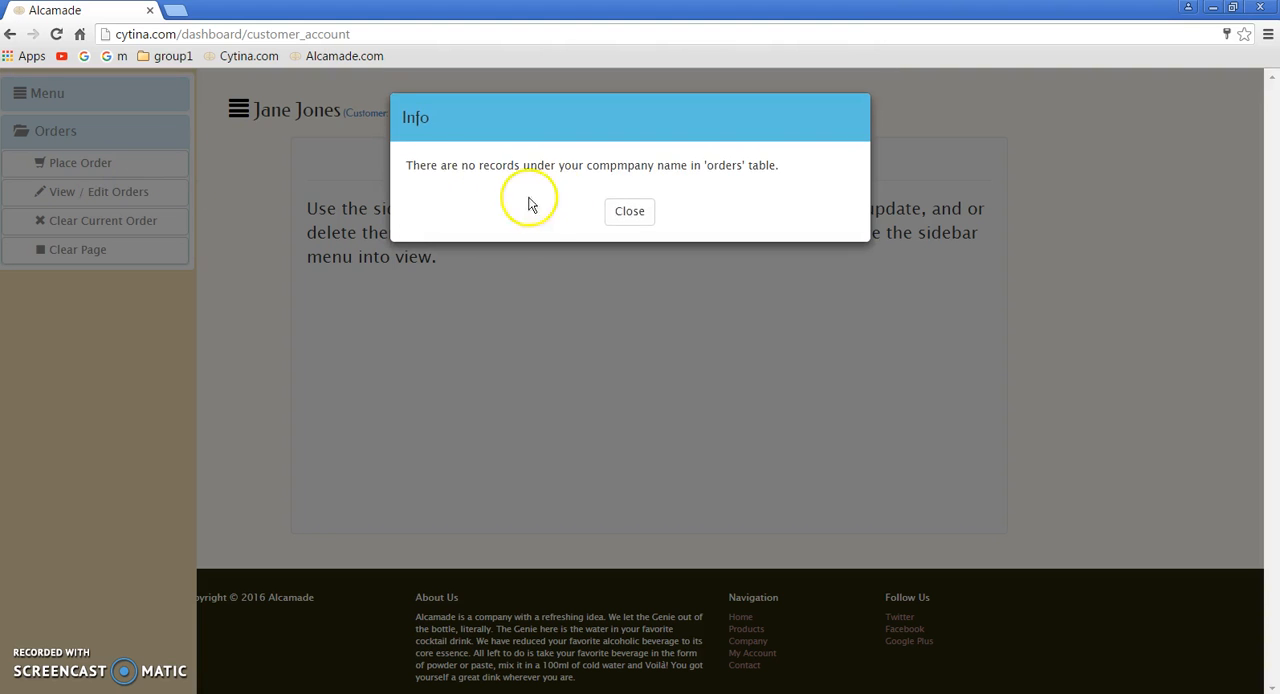
click(610, 213)
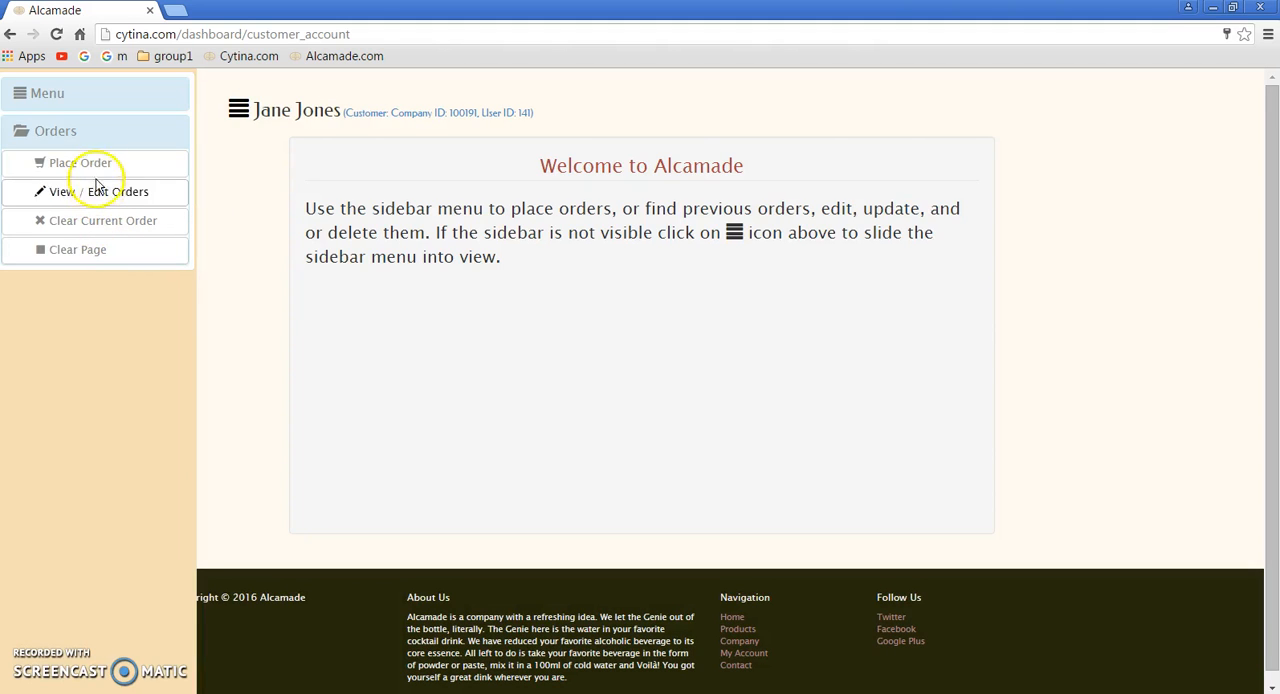
click(97, 168)
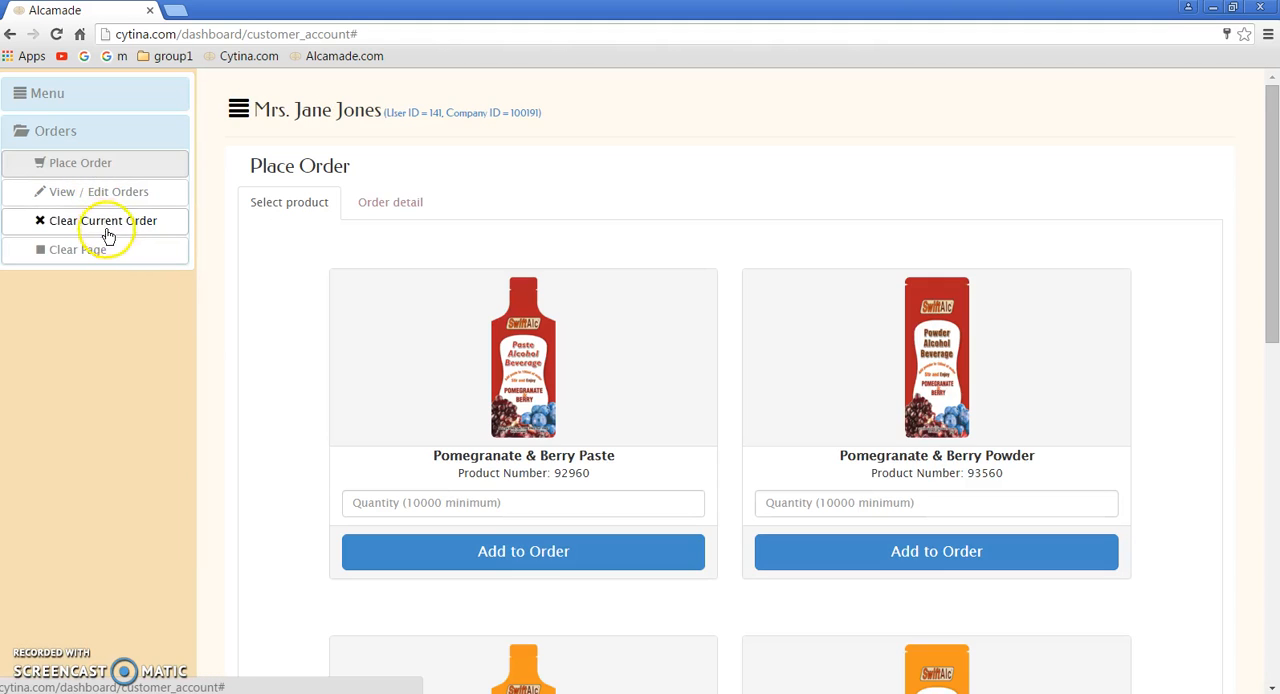
Step: Sign out of the customer account and sign back in with the administrator's username and password
click(78, 130)
click(88, 100)
click(85, 182)
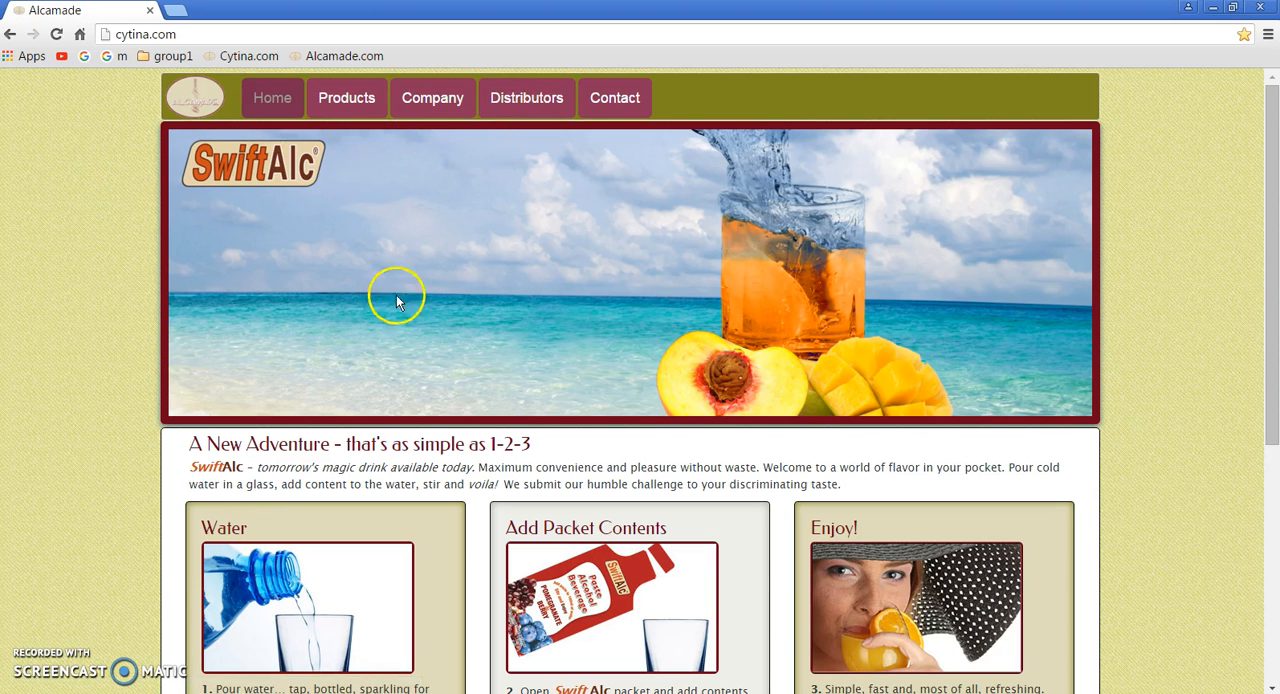
click(520, 97)
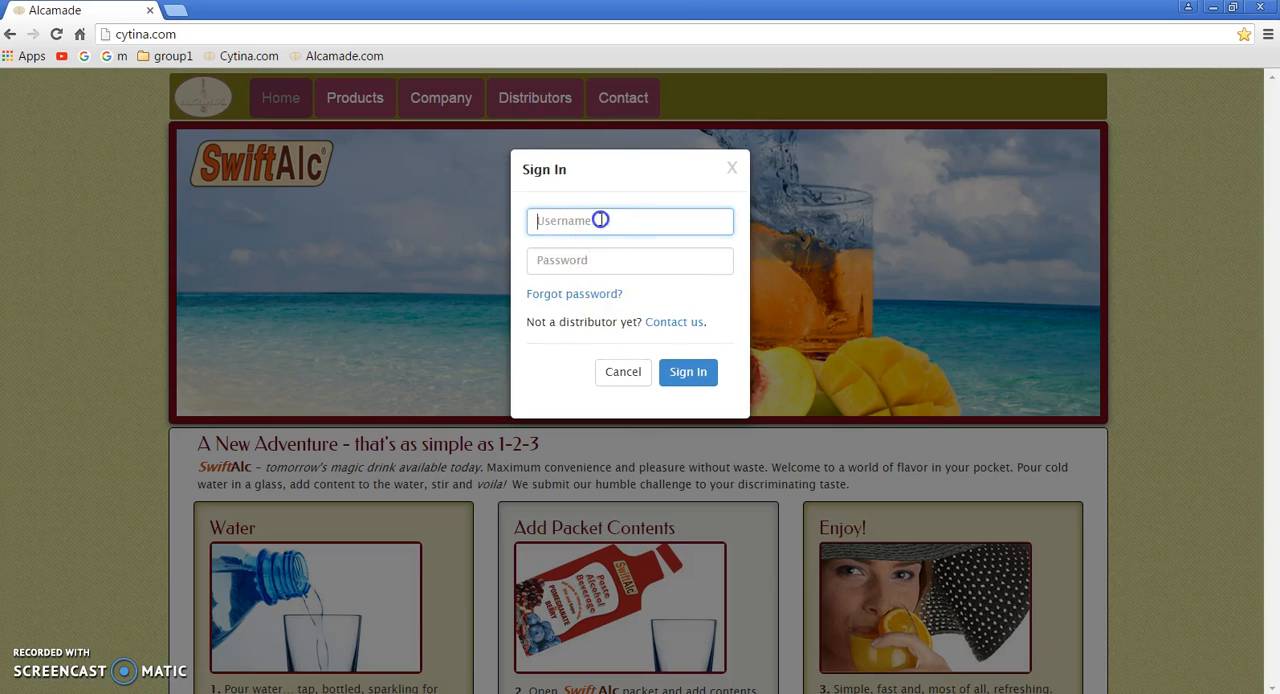
click(560, 218)
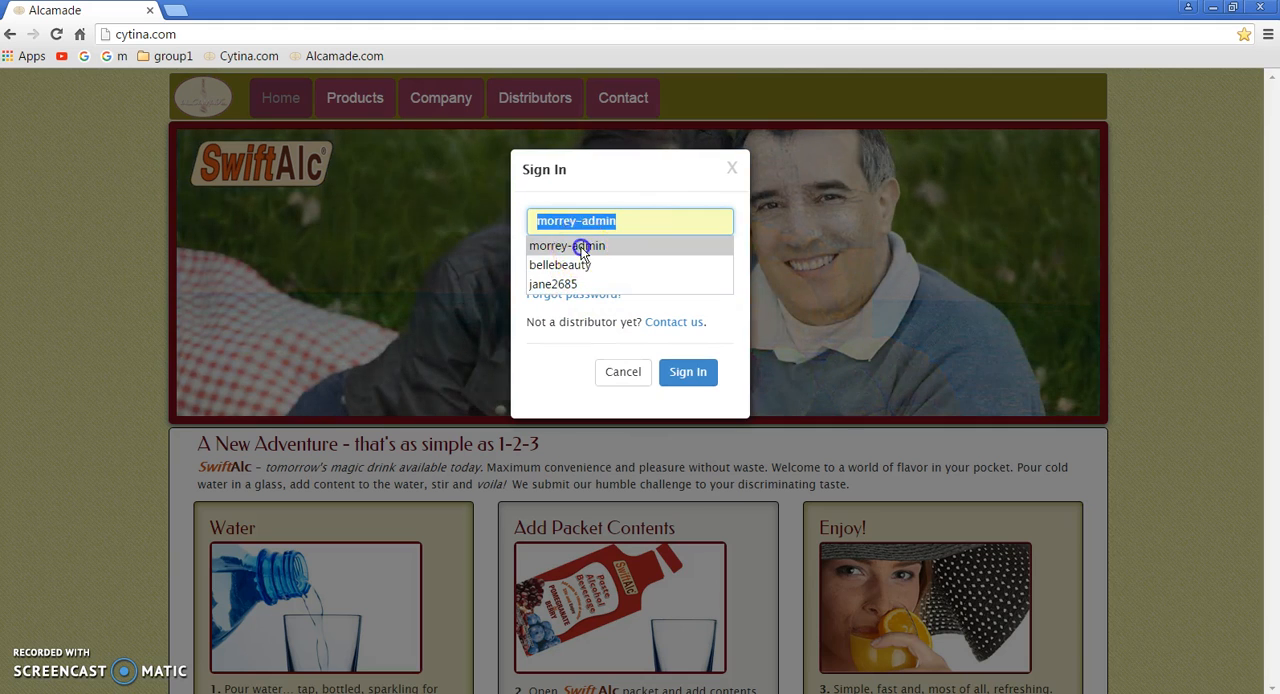
click(575, 246)
click(570, 259)
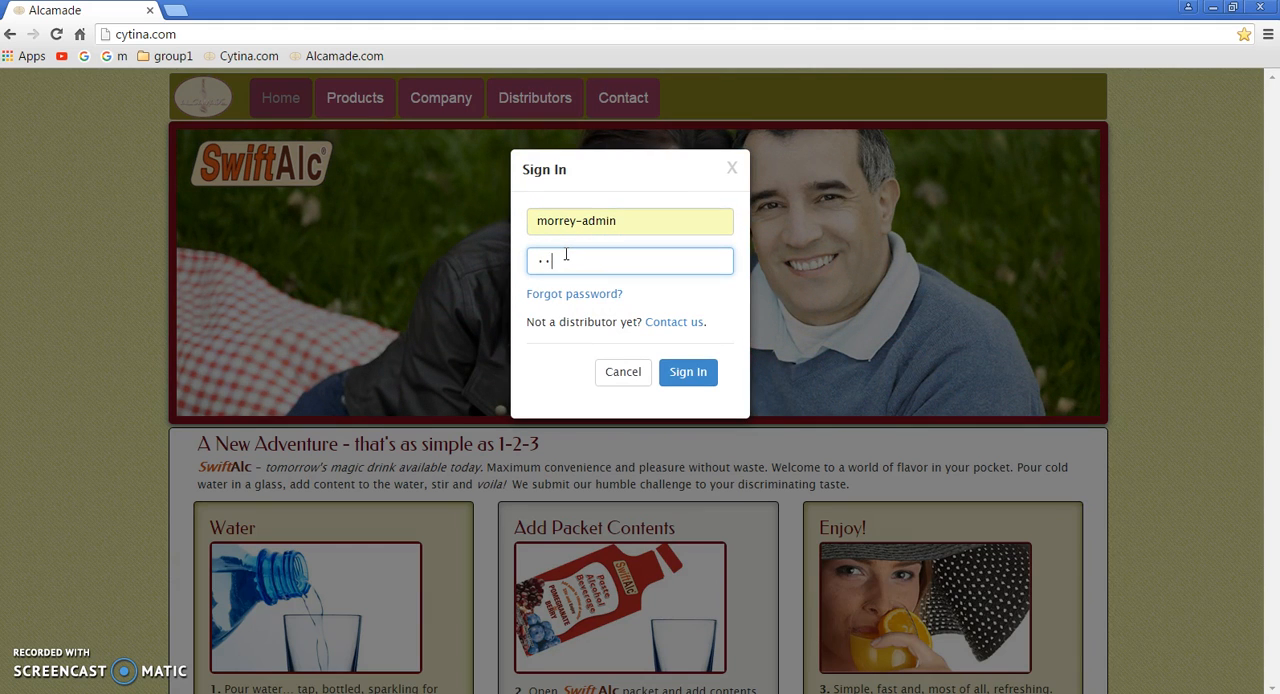
text(••••••••••)
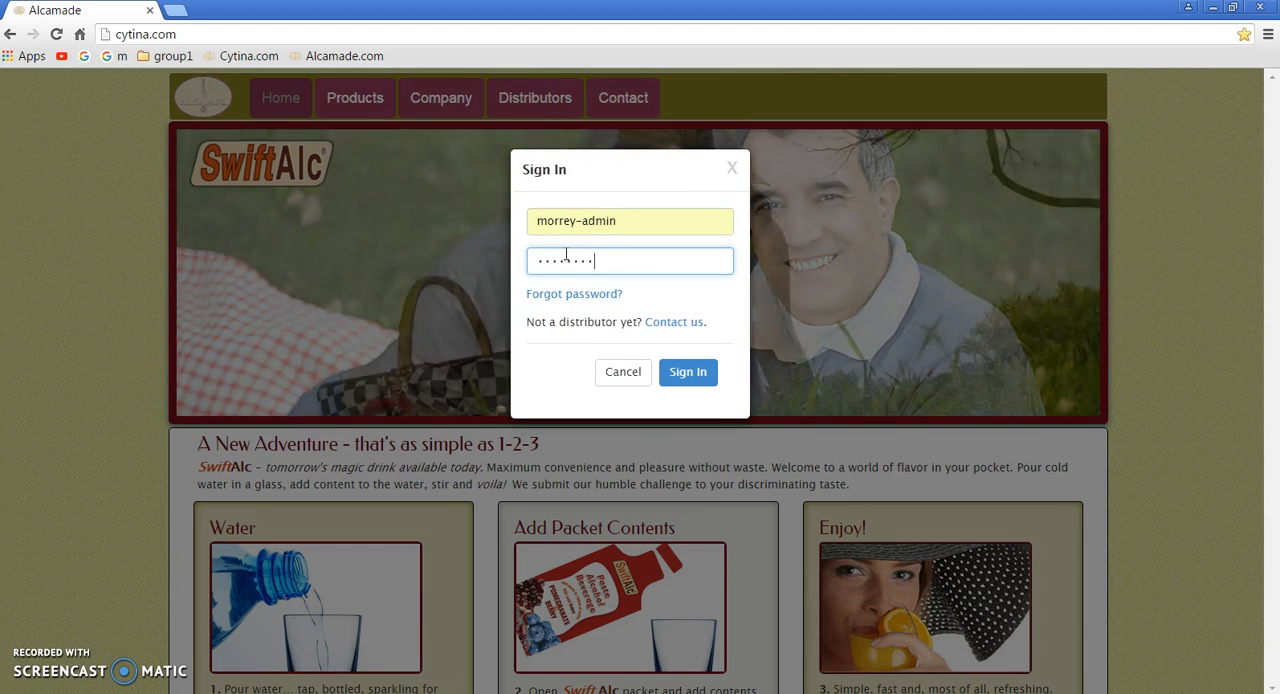
key(Return)
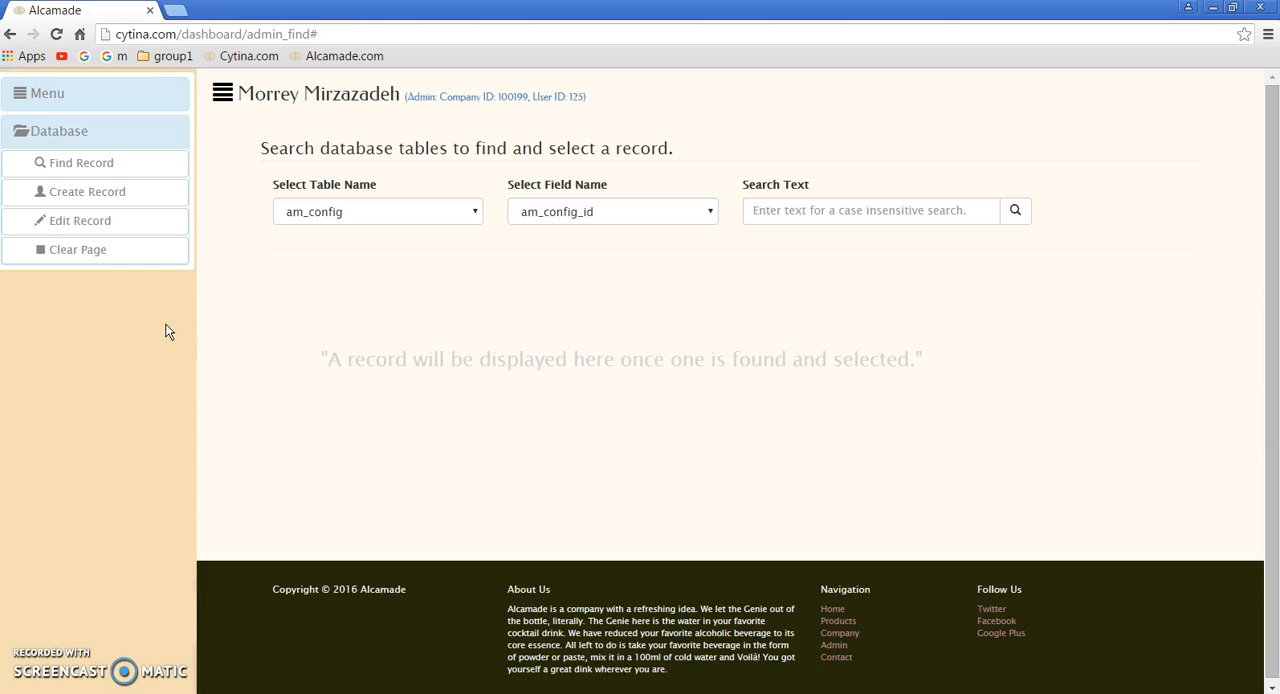
Step: Start creating a new database record
click(138, 194)
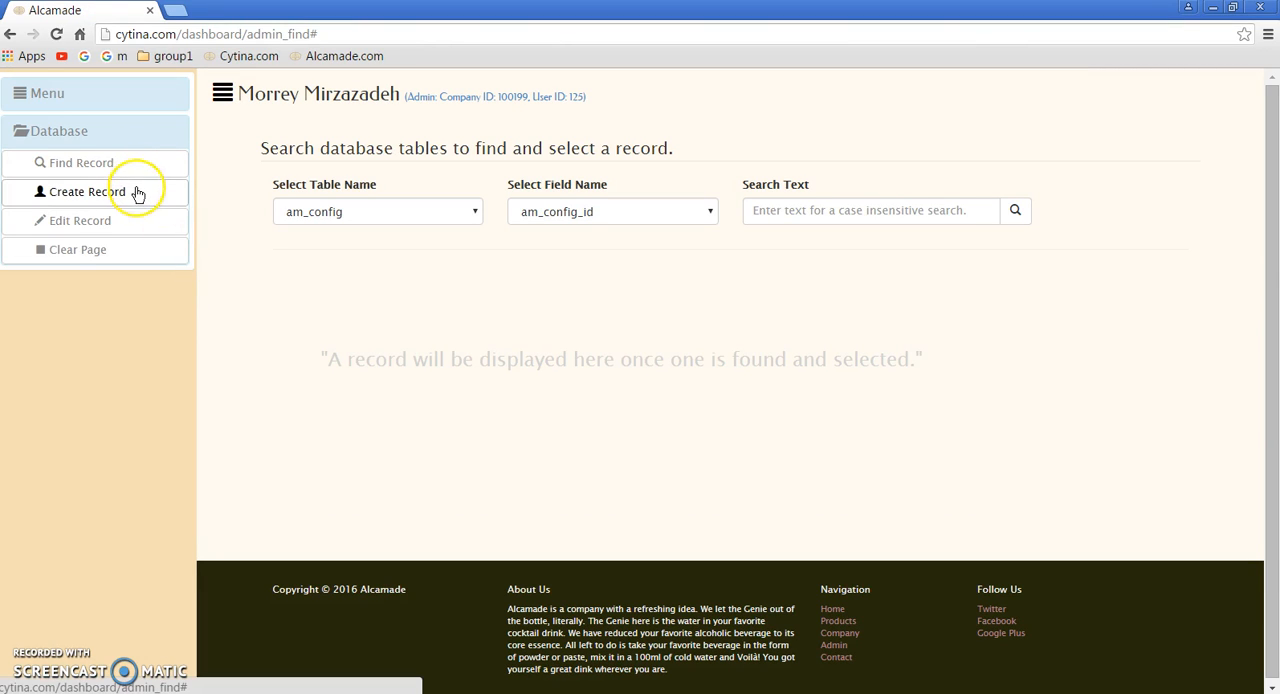